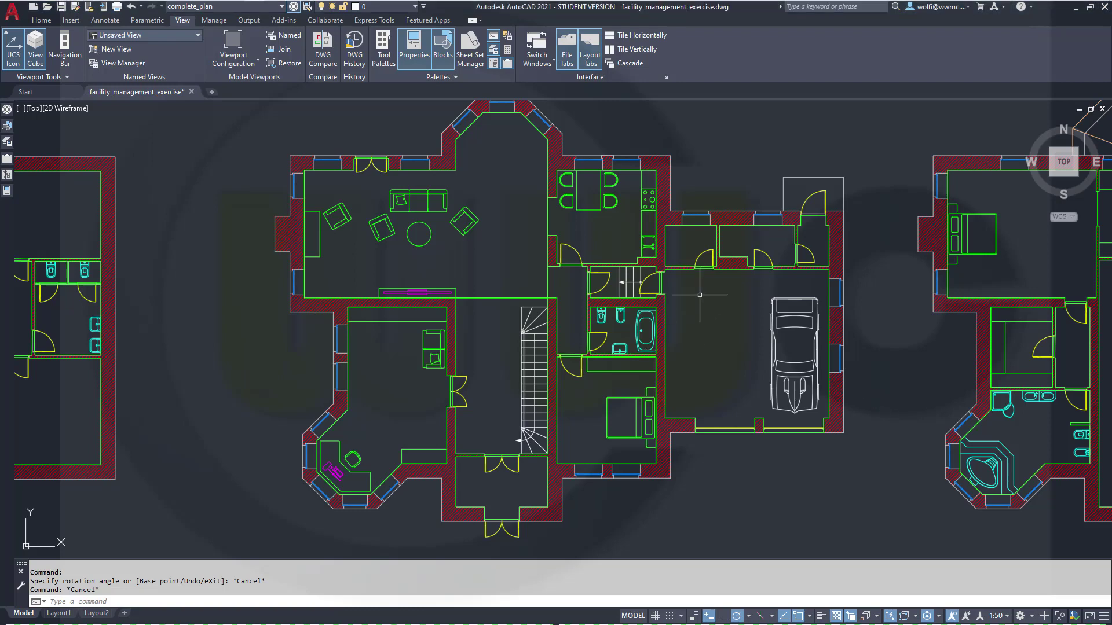
Step: Flip the exterior door block near the garage sideways and back, and flip its swing inward and back outward
scroll(812, 195, up, 5)
scroll(812, 196, up, 1)
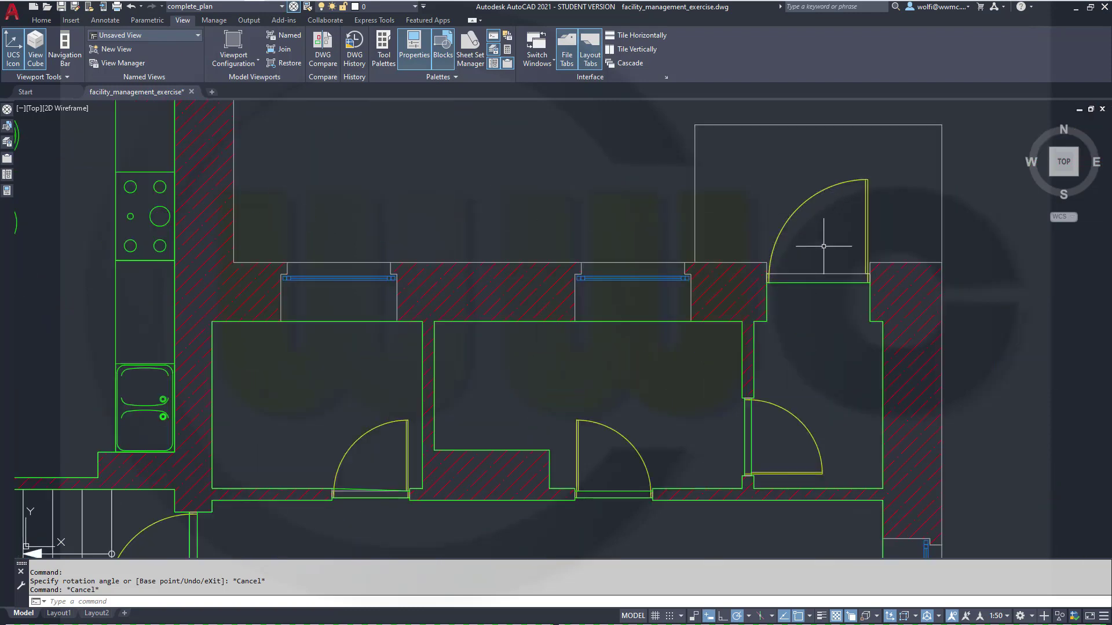
scroll(822, 249, up, 3)
mouse_move(956, 224)
middle_down()
mouse_move(905, 290)
mouse_move(851, 328)
middle_up()
click(684, 294)
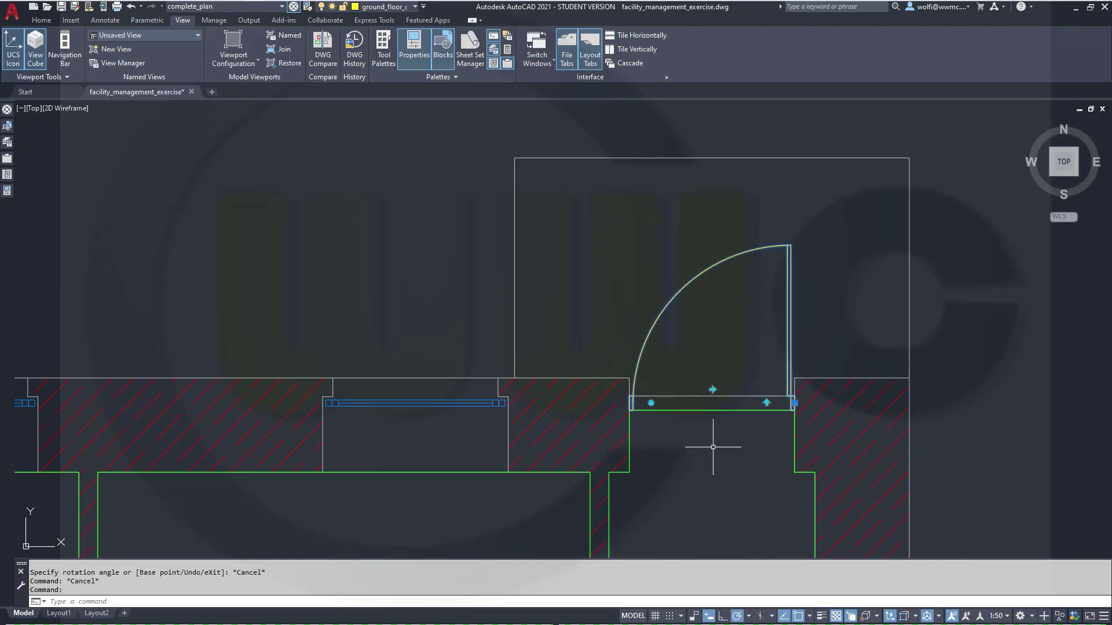
click(712, 389)
click(712, 389)
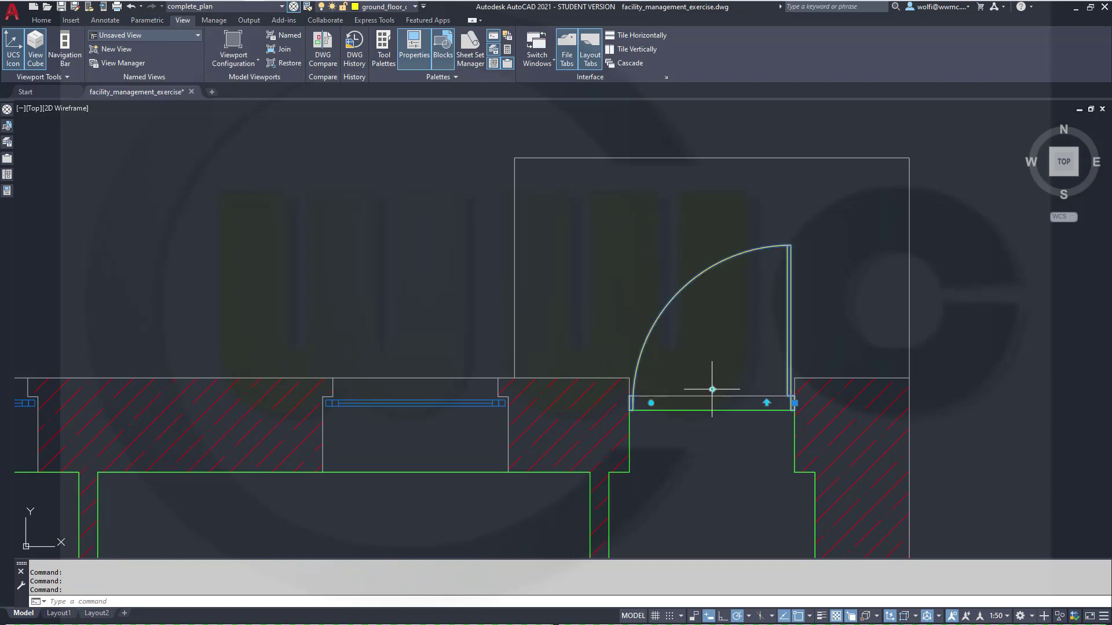
click(766, 403)
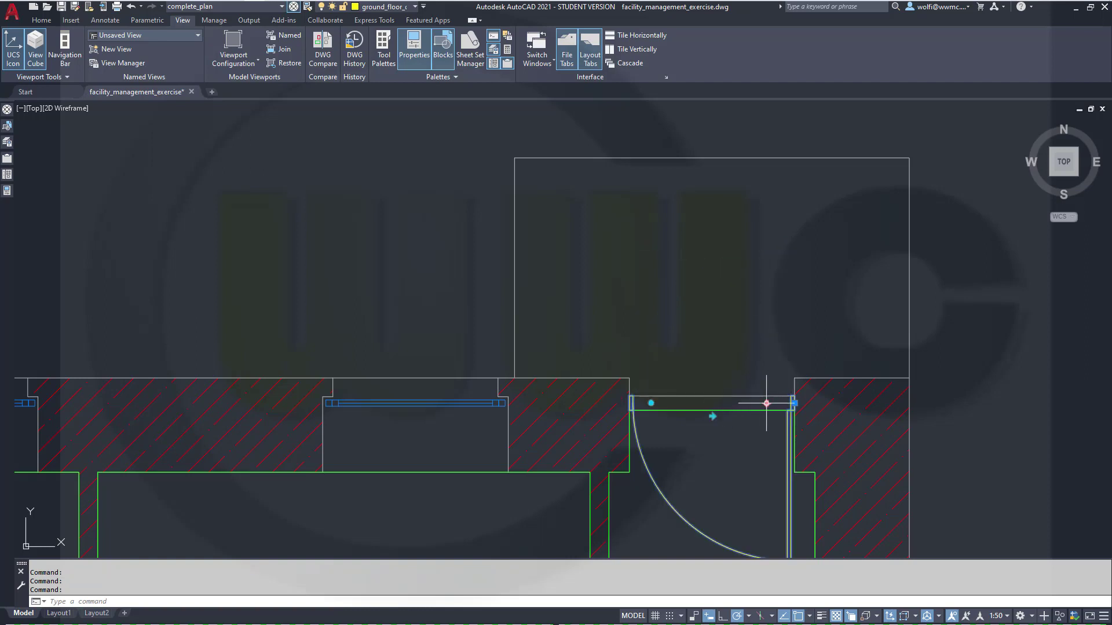
click(766, 403)
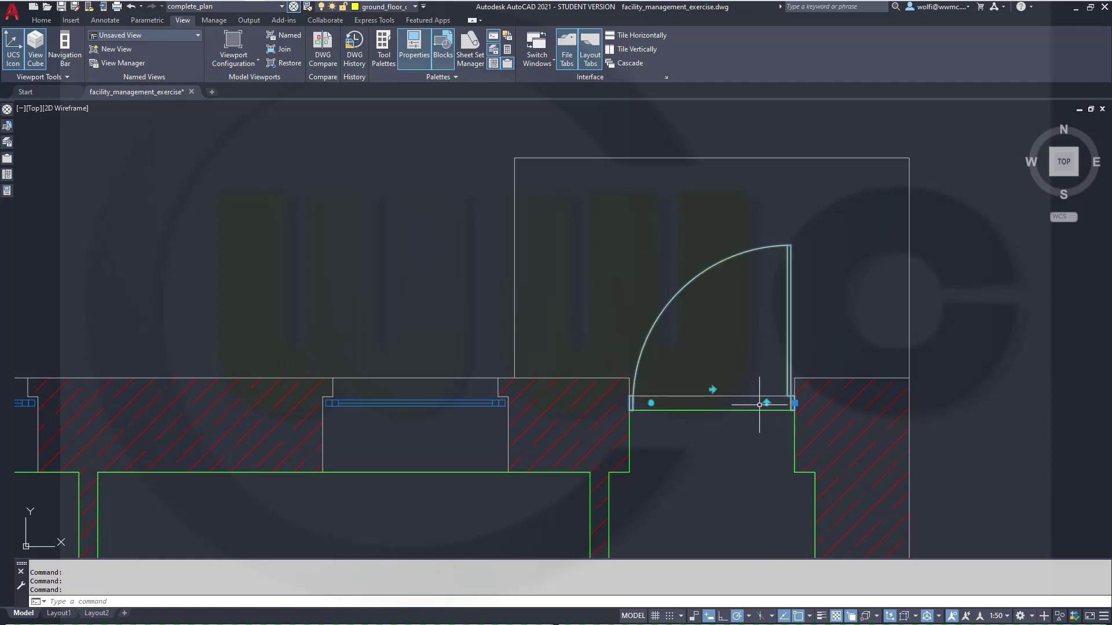
Step: Try to rotate the exterior door block about its hinge side using its rotation control
click(650, 403)
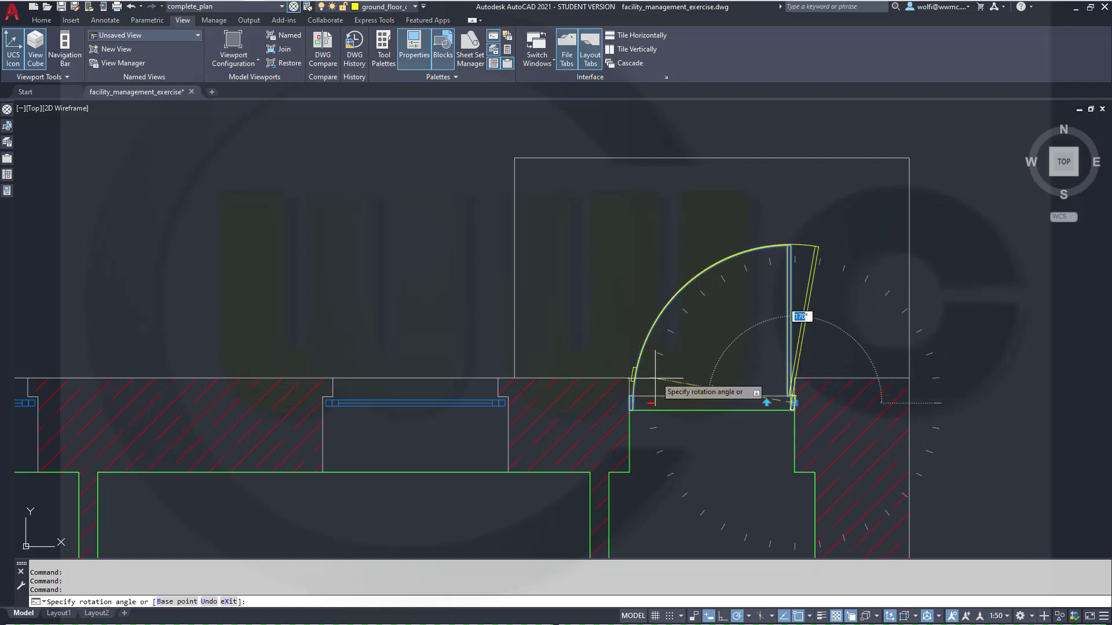
key(Escape)
key(Escape)
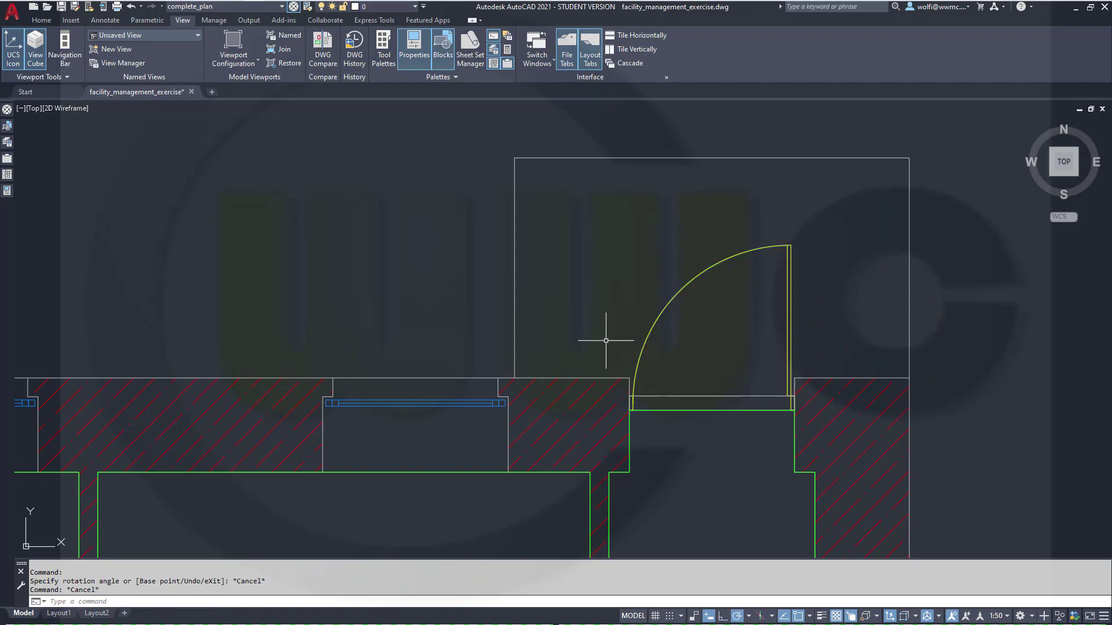
scroll(614, 347, down, 8)
middle_drag(638, 472, 713, 285)
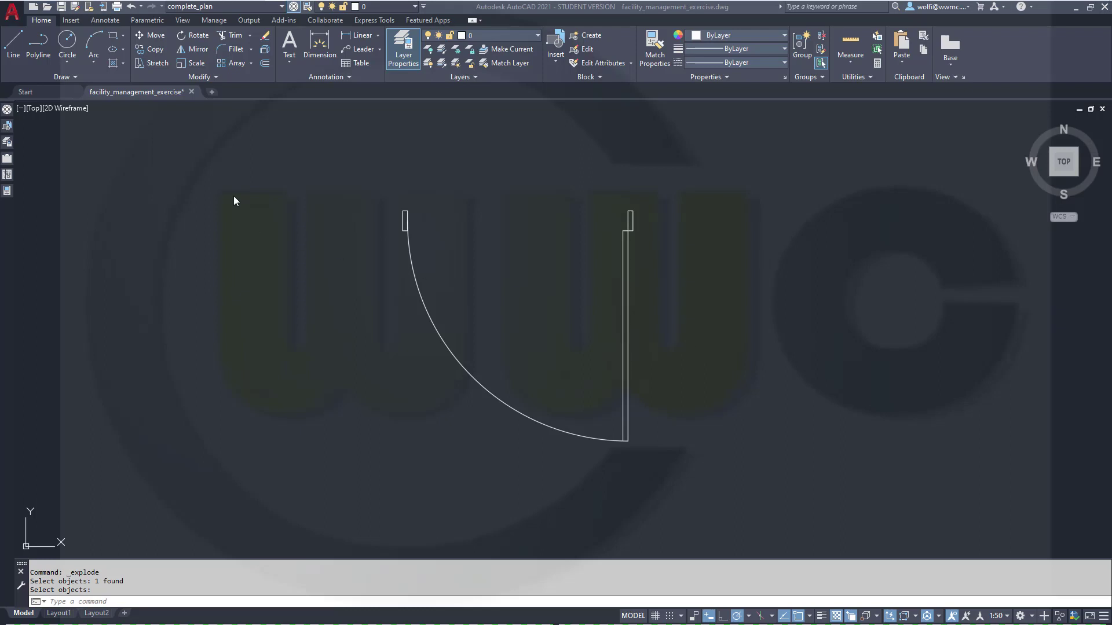
Step: Start a new block definition for the exploded door geometry and name it door_yt
click(70, 21)
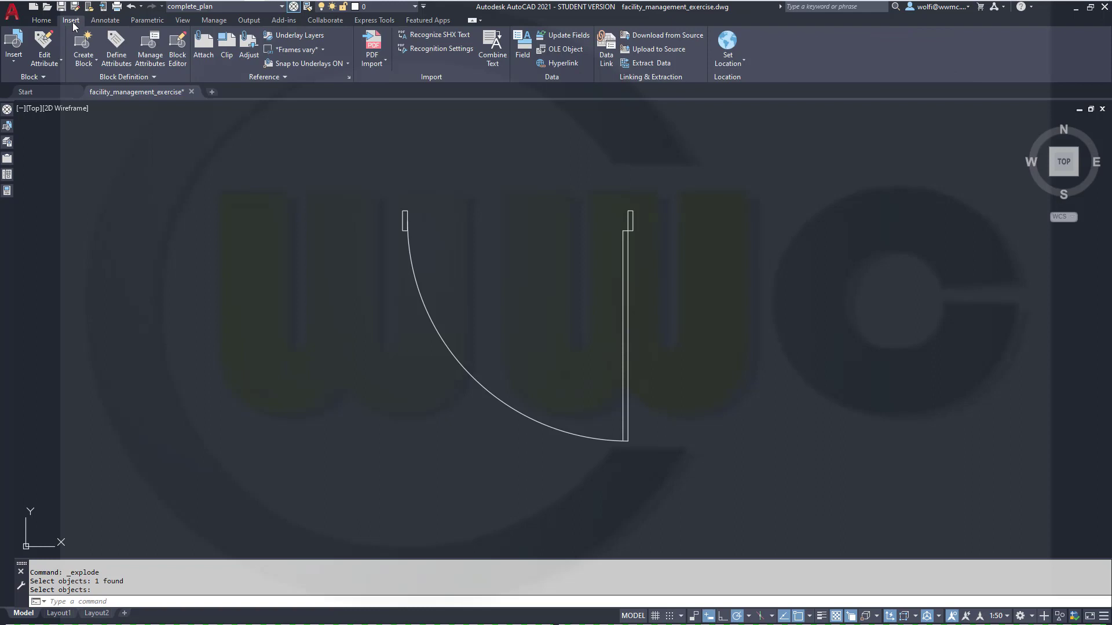
click(85, 49)
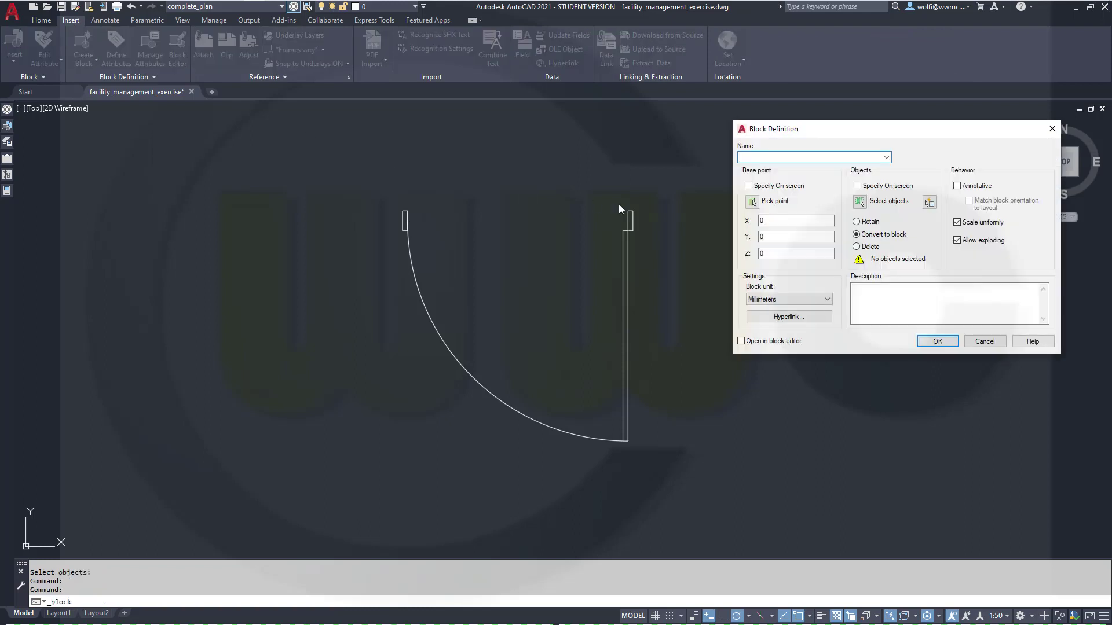
click(886, 158)
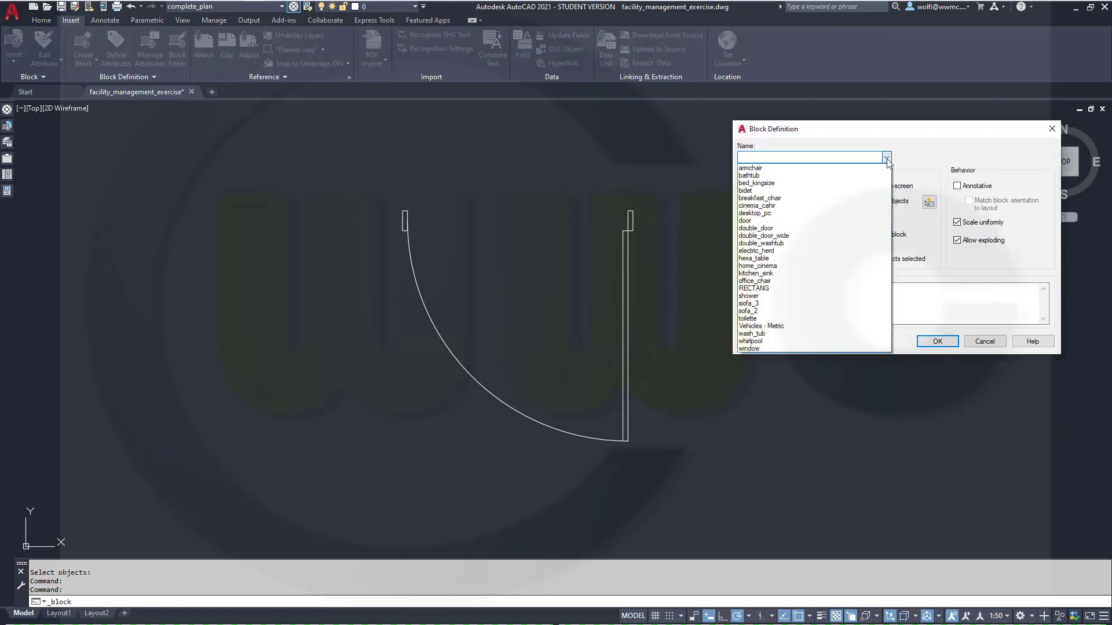
click(887, 158)
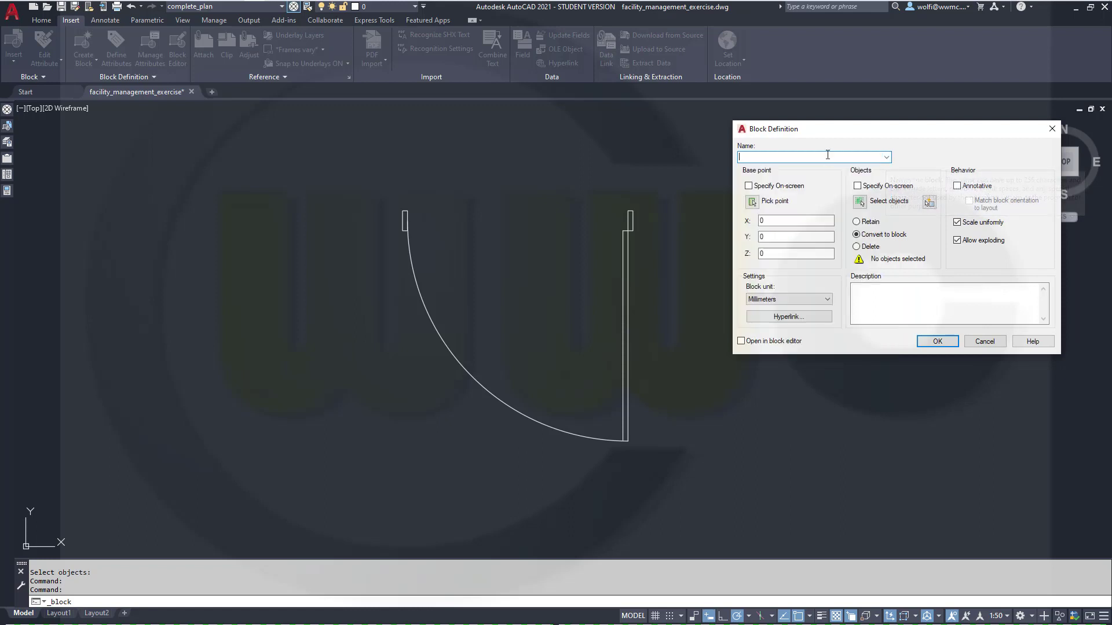
text(doo)
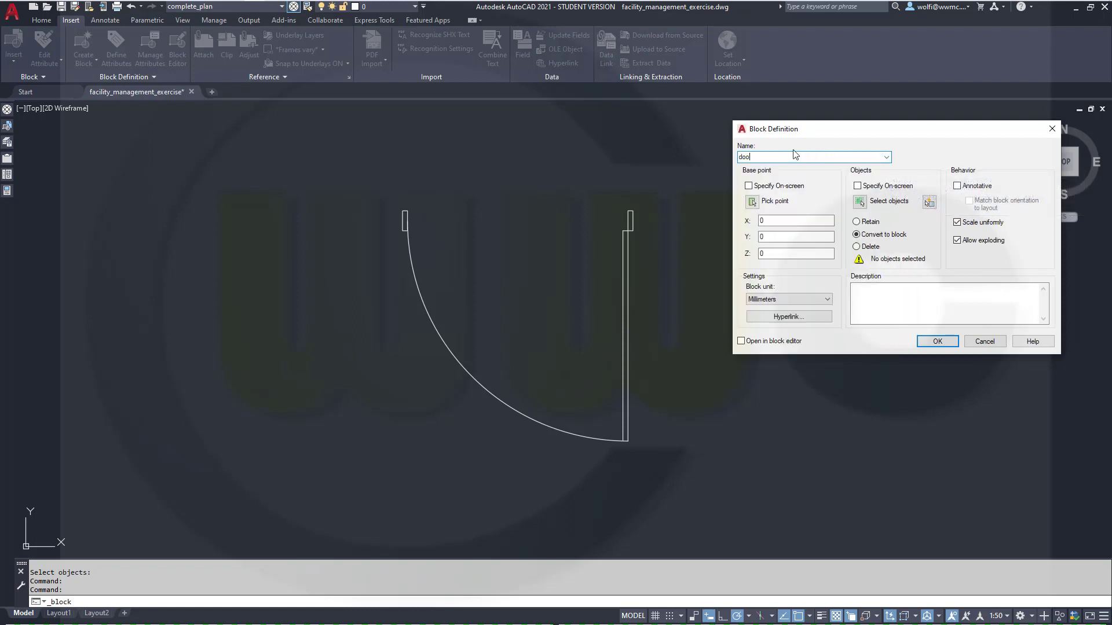
text(r_yt)
Step: Set the block's base point at the midpoint of the hinge-side frame's outer edge
click(751, 202)
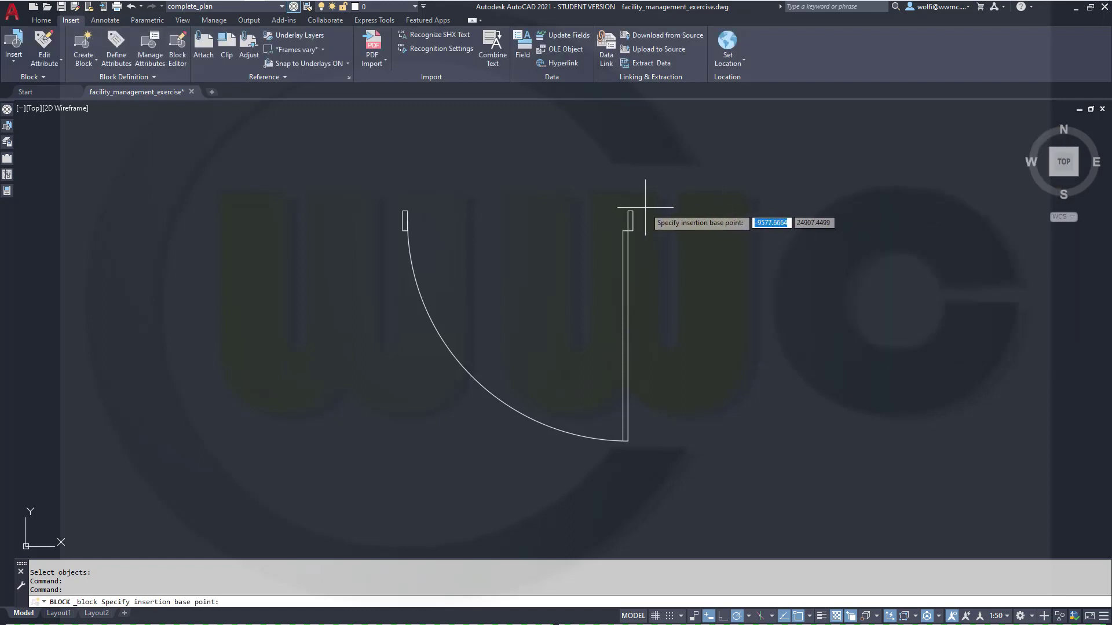
scroll(650, 239, up, 2)
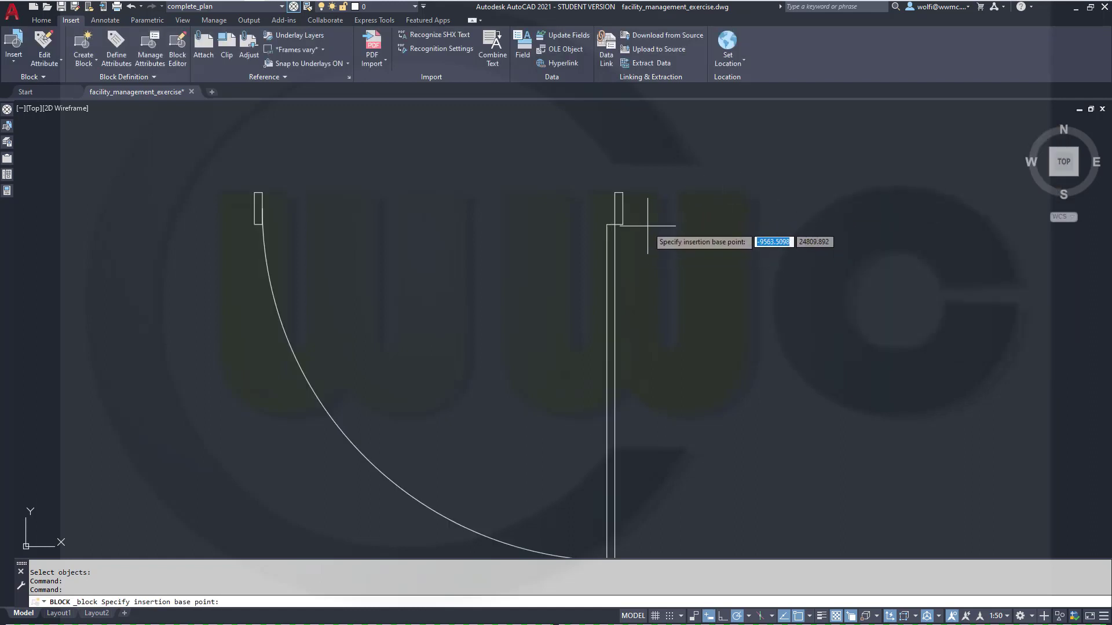
shift+right_click(693, 207)
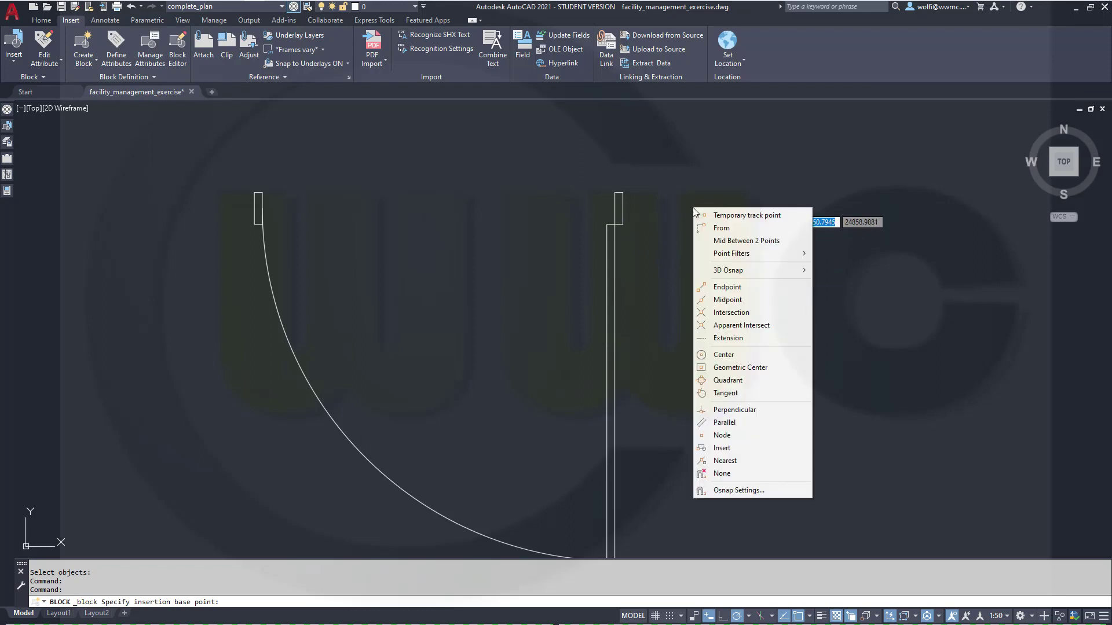
click(727, 300)
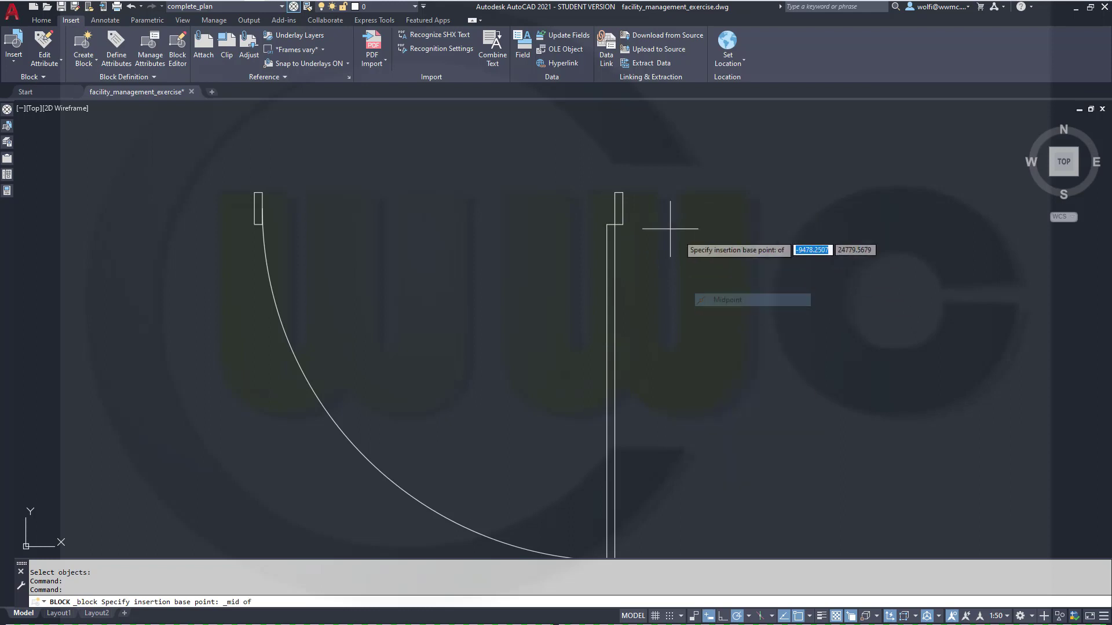
click(621, 209)
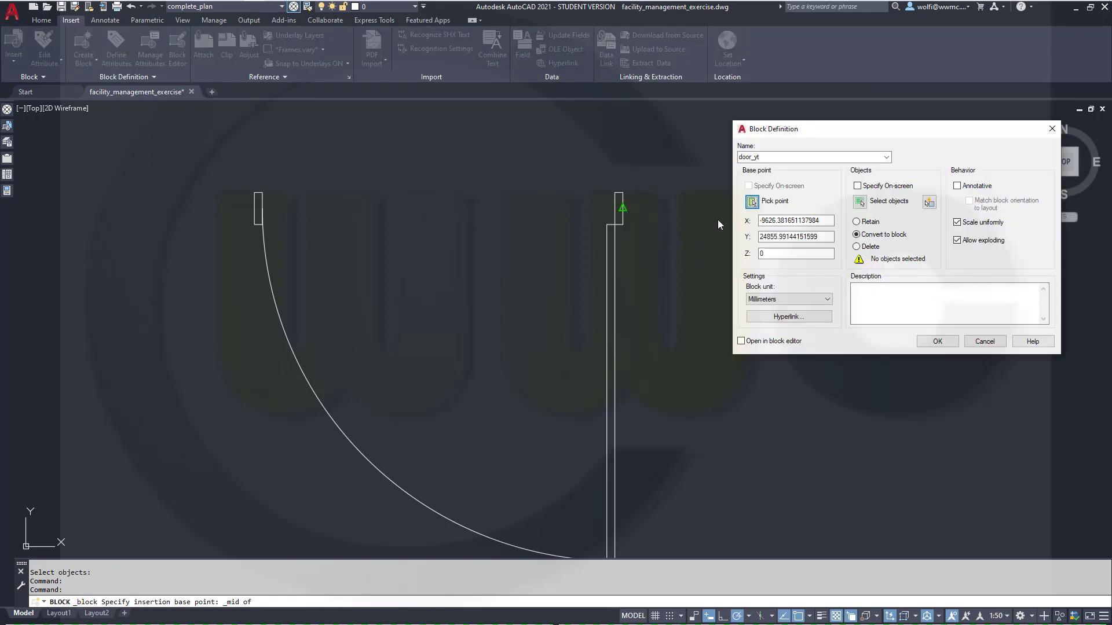
Step: Select both frame pieces, the door leaf and the swing arc as block objects, and create the block with it opening in the block editor
click(859, 202)
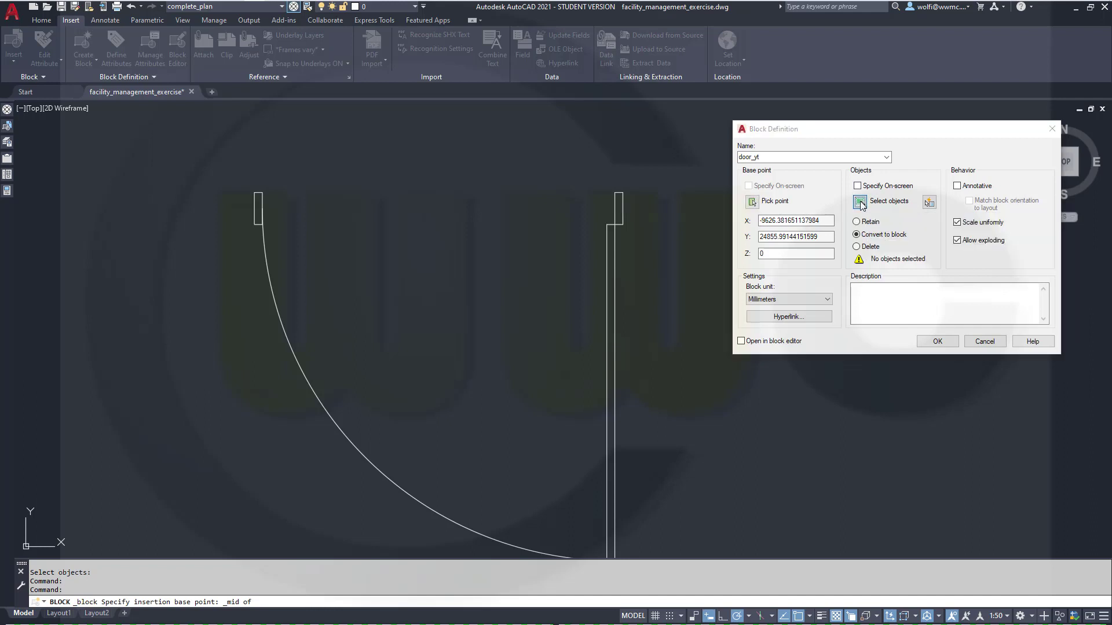
scroll(715, 377, down, 2)
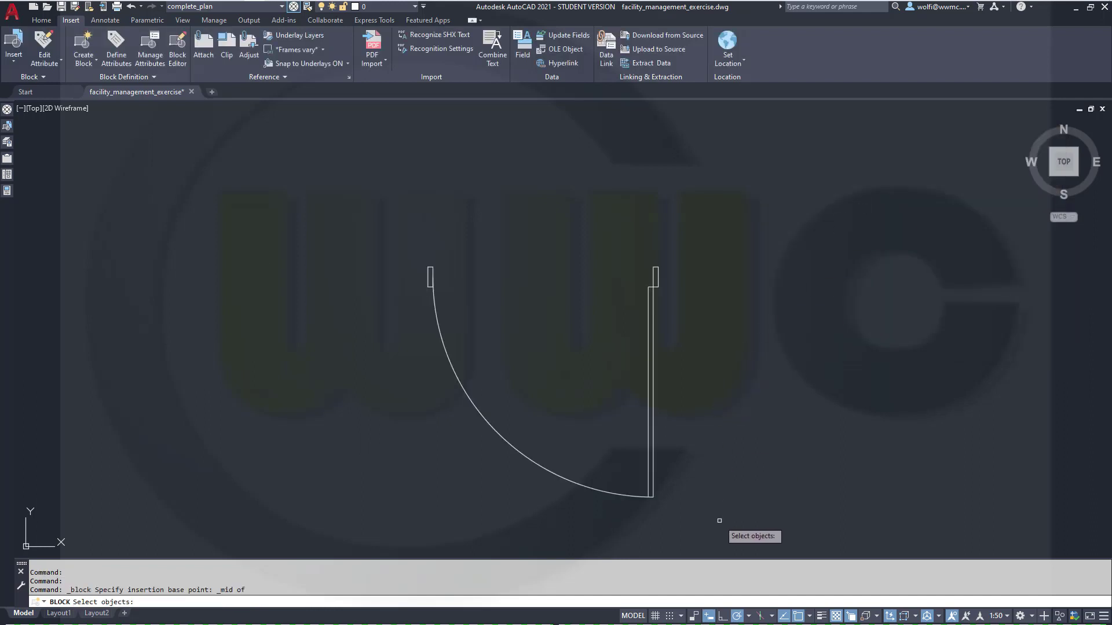
click(719, 520)
click(404, 204)
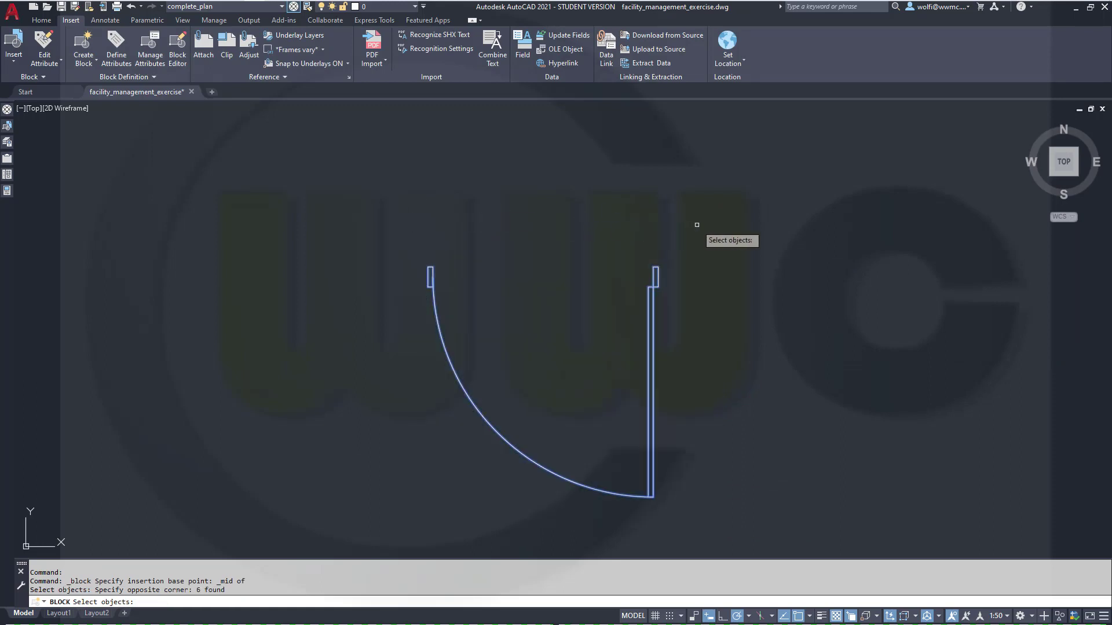
key(Return)
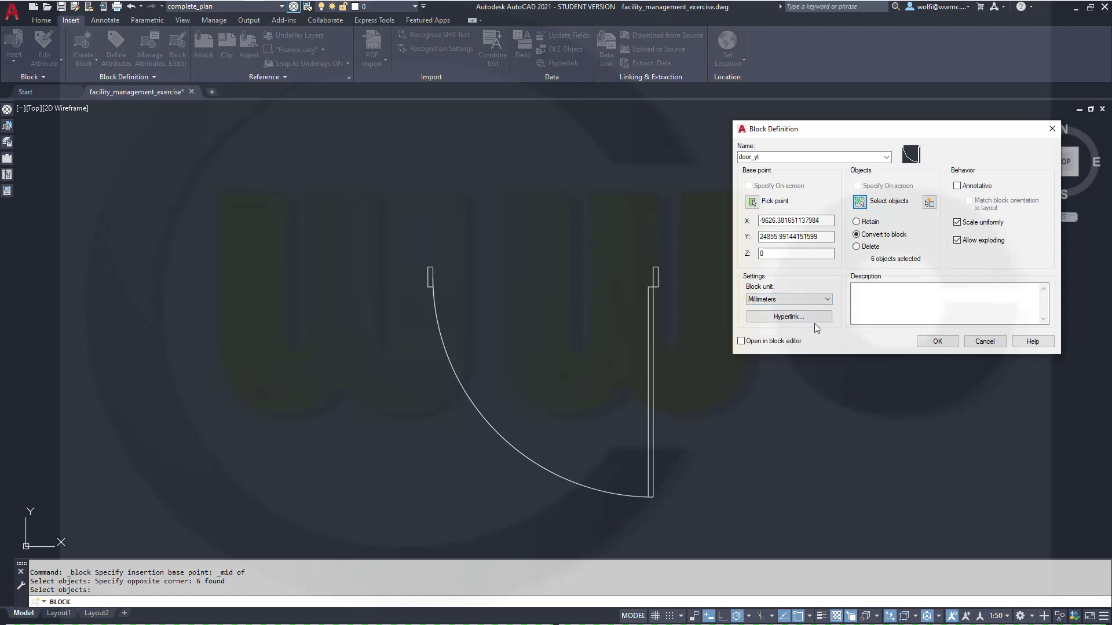
click(741, 341)
click(938, 343)
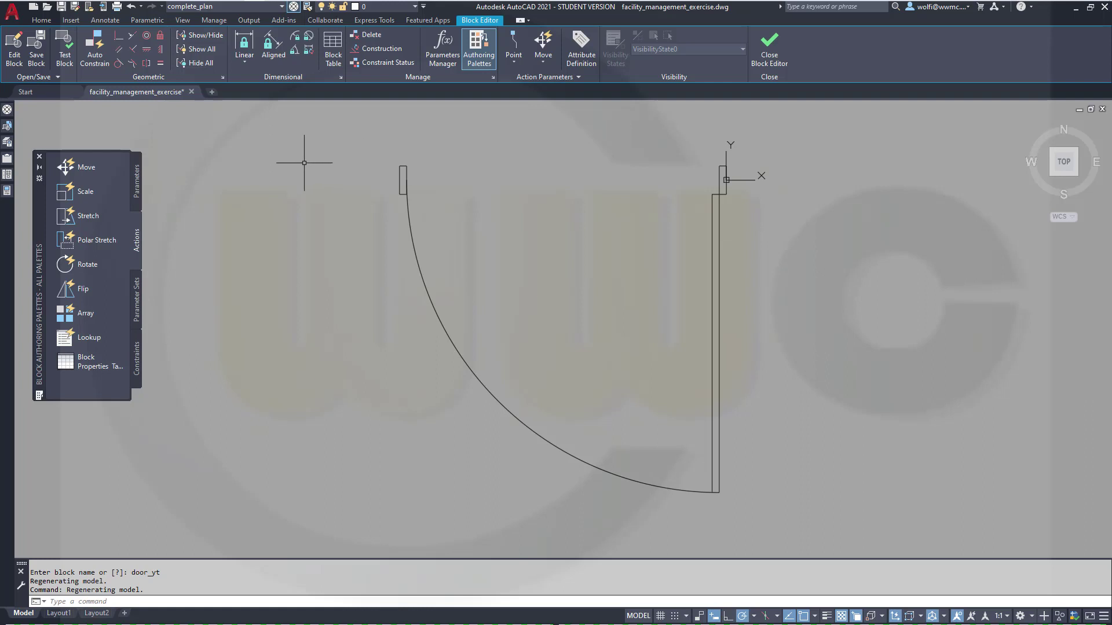
Step: Add a Flip parameter with its reflection line between the midpoints of the two frames' inner edges, placing the label beside the hinge-side frame
click(136, 188)
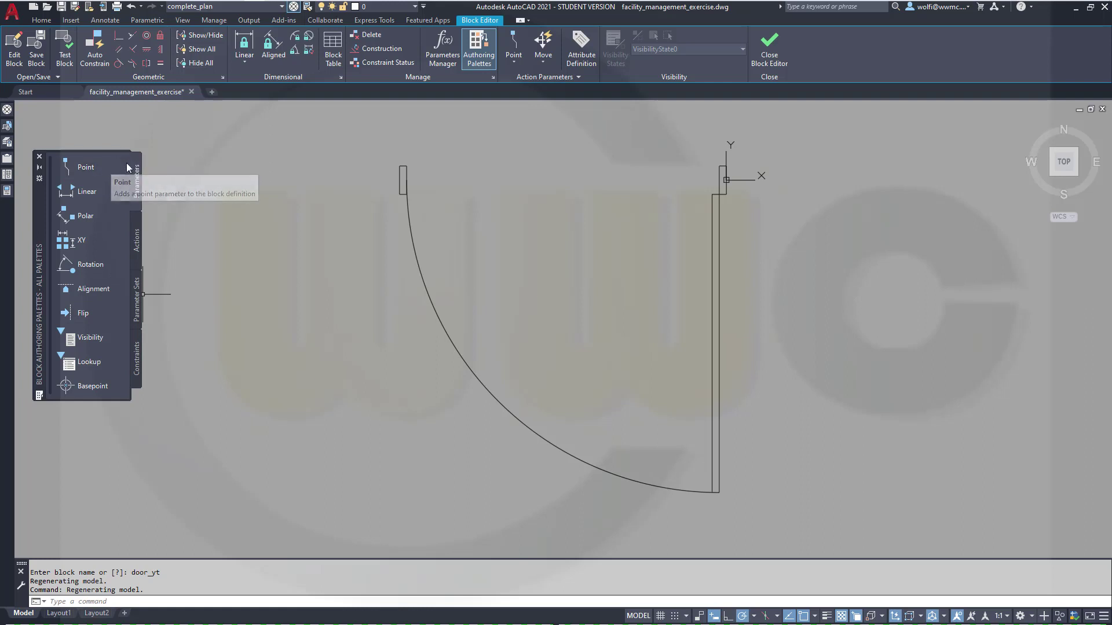
click(84, 314)
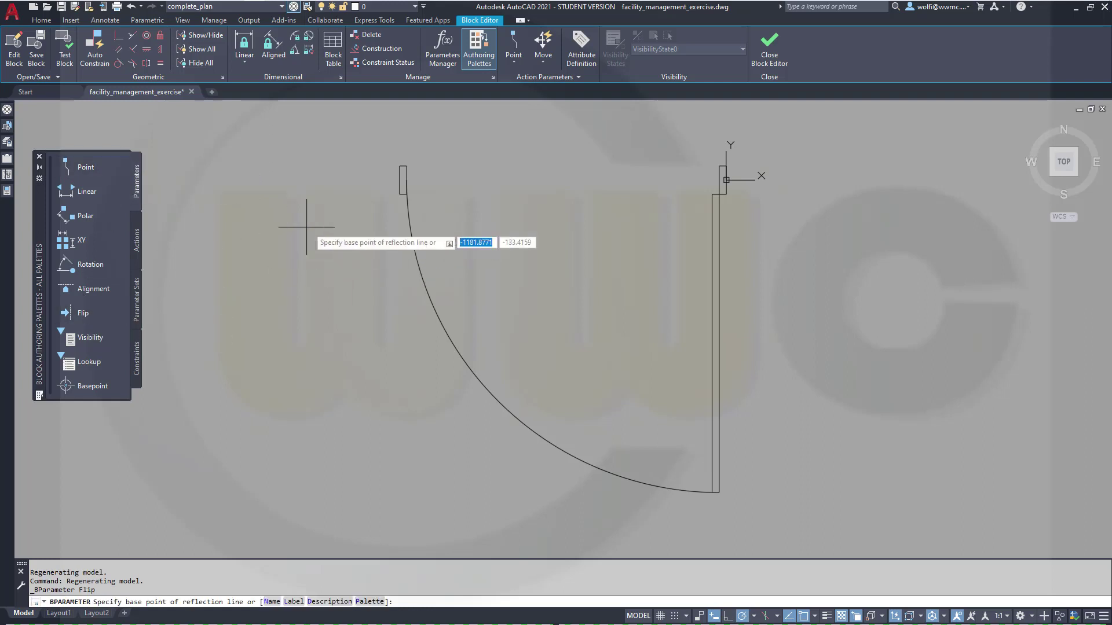
shift+right_click(507, 207)
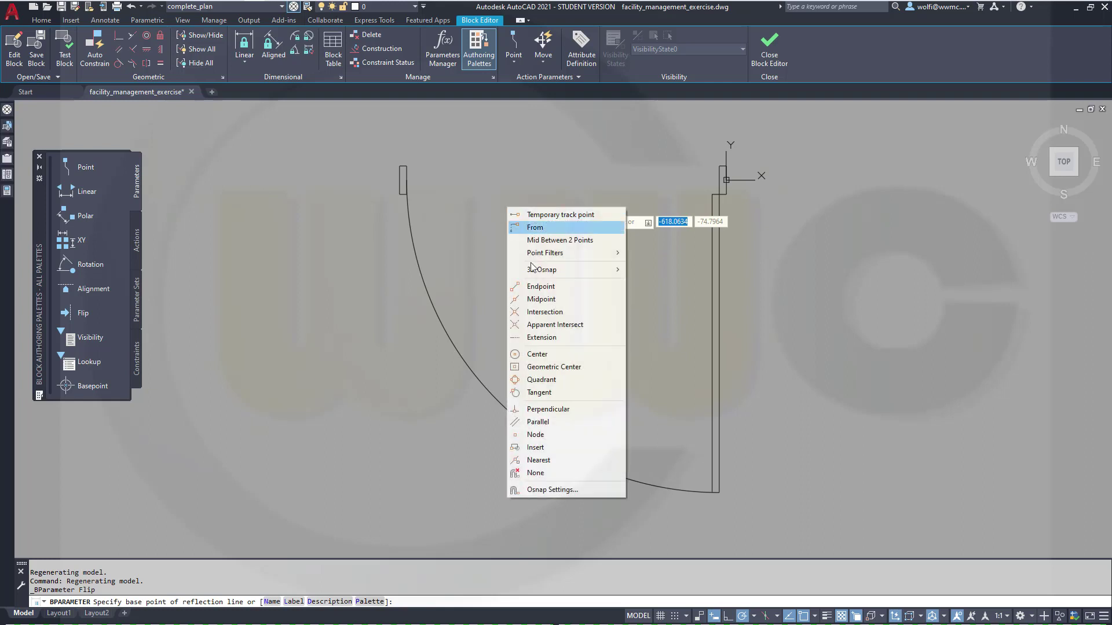
click(534, 298)
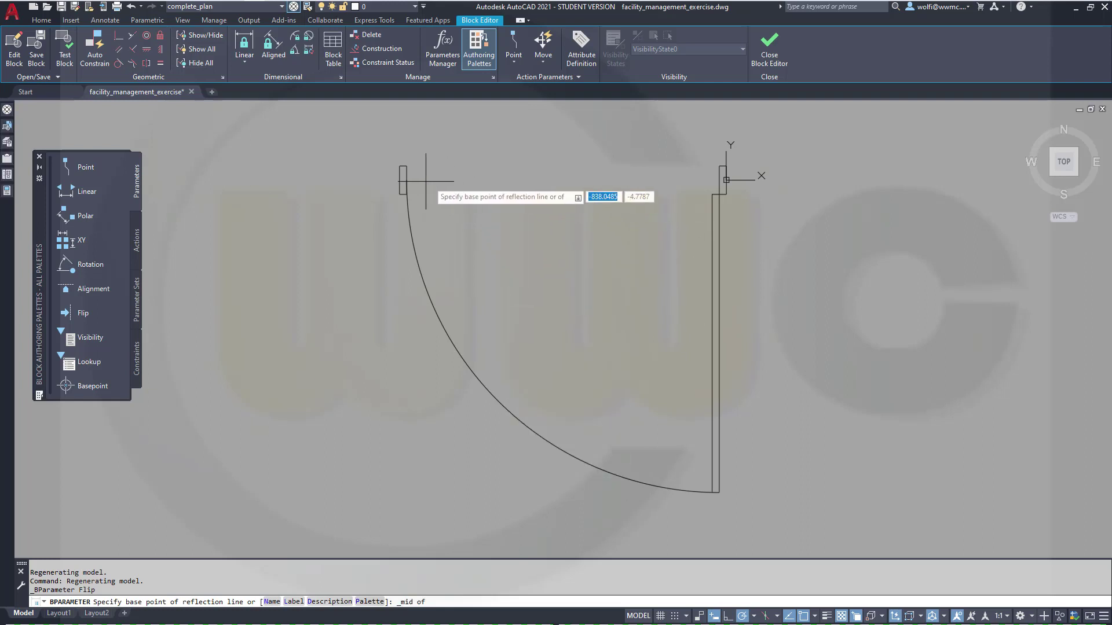
click(407, 179)
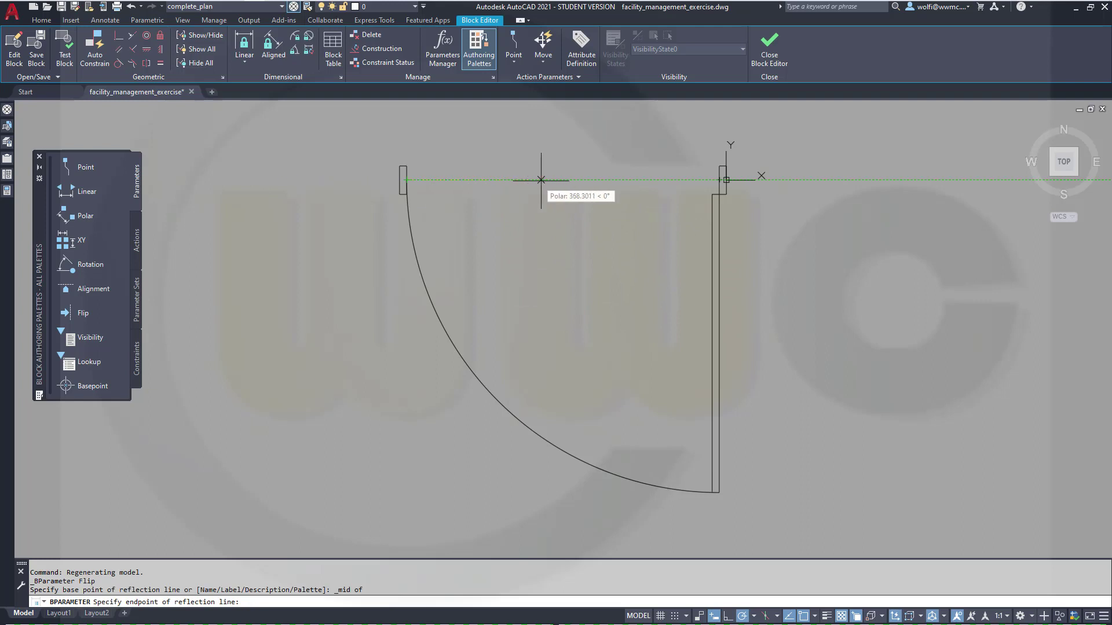
click(720, 180)
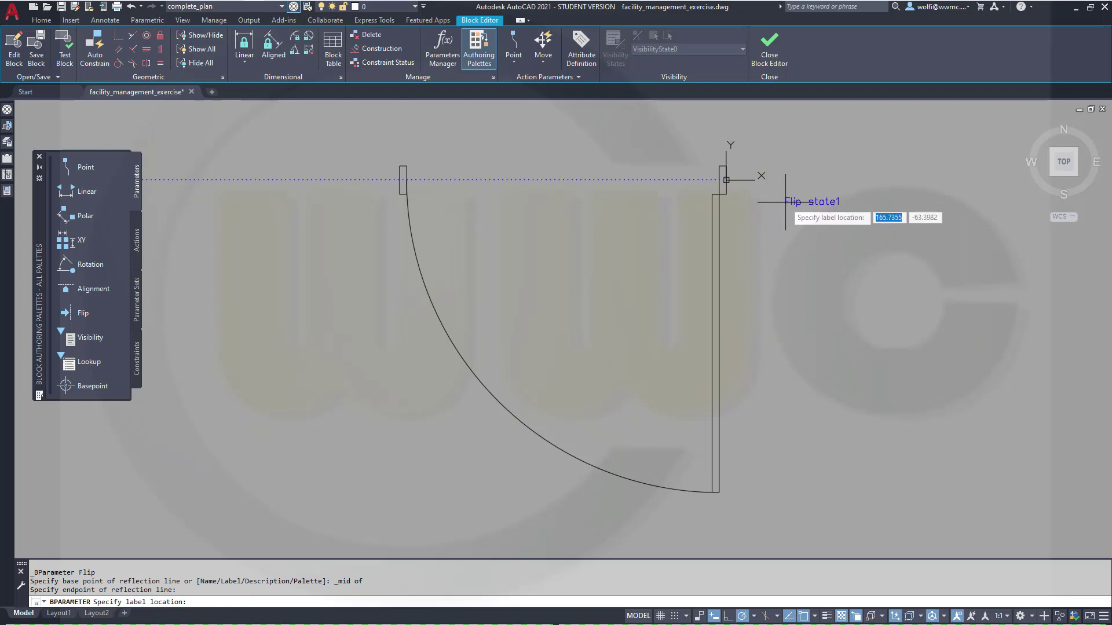
click(785, 201)
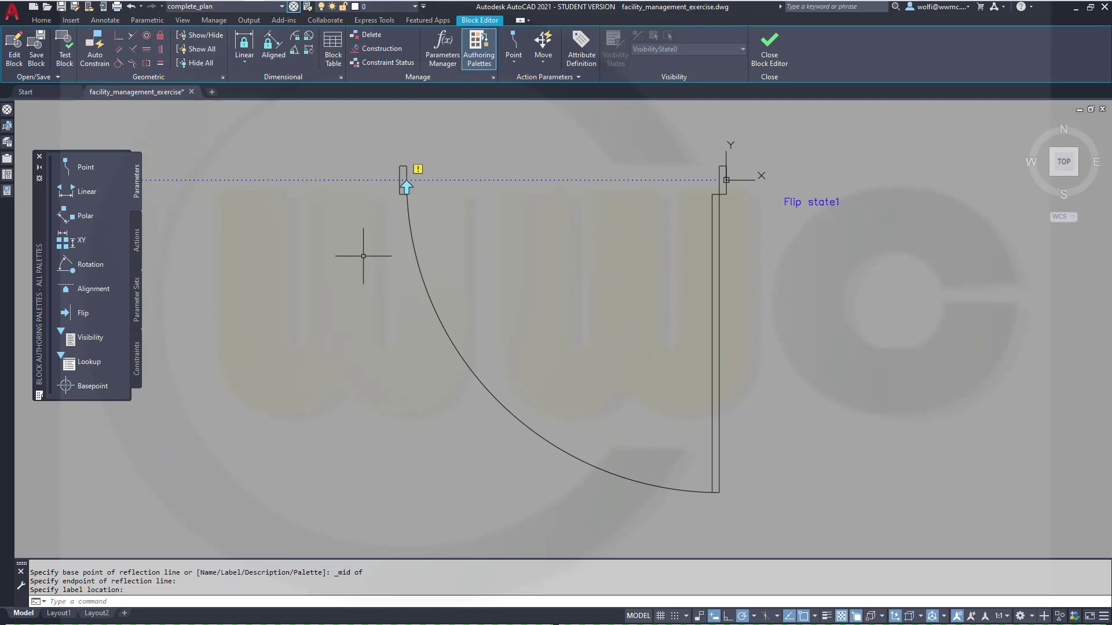
Step: Add a Flip action to the horizontal flip parameter, with all door geometry and the parameter itself as its selection set
click(136, 242)
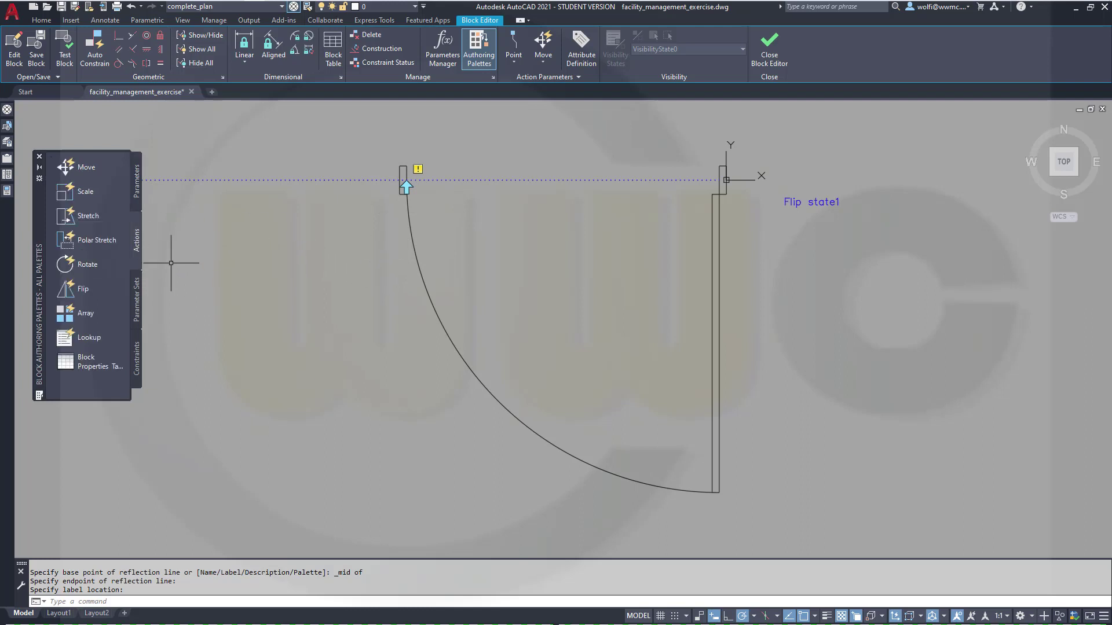
click(87, 289)
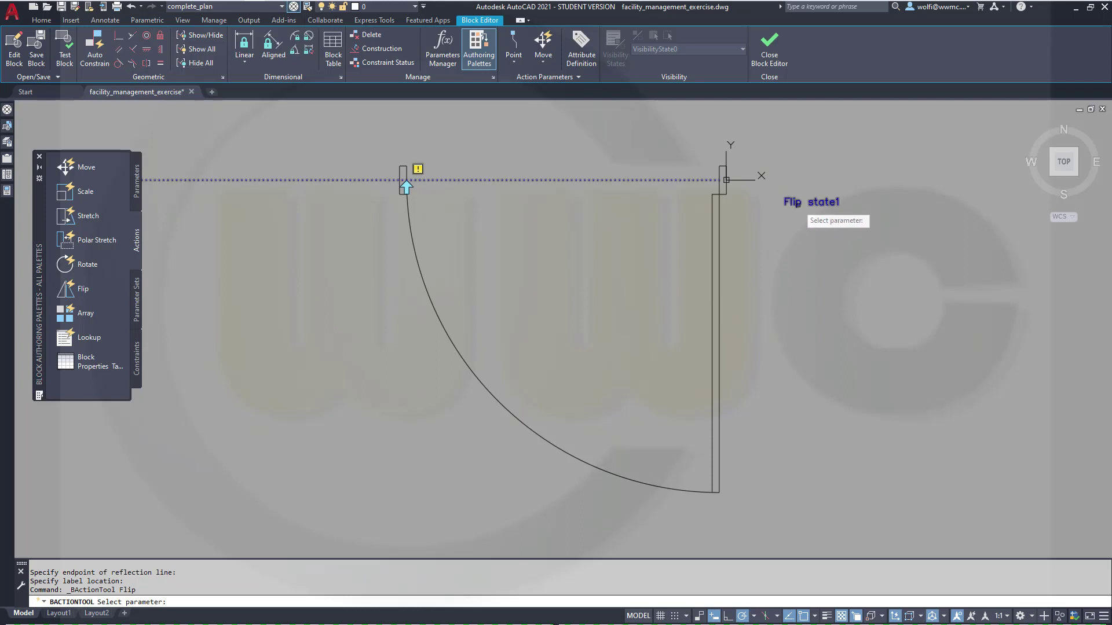
click(798, 203)
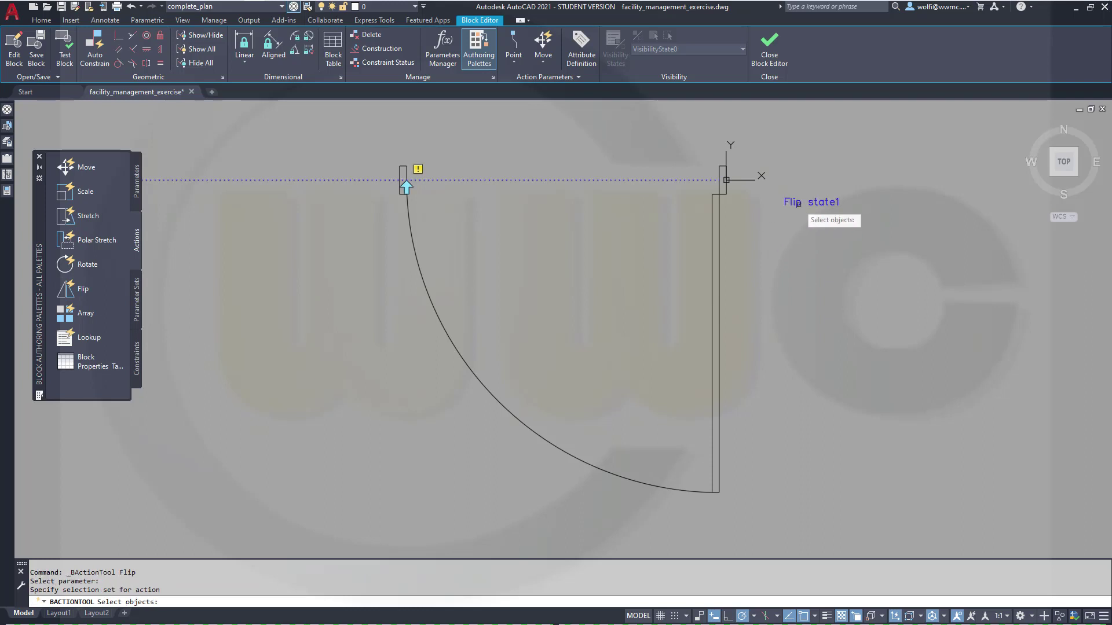
click(817, 518)
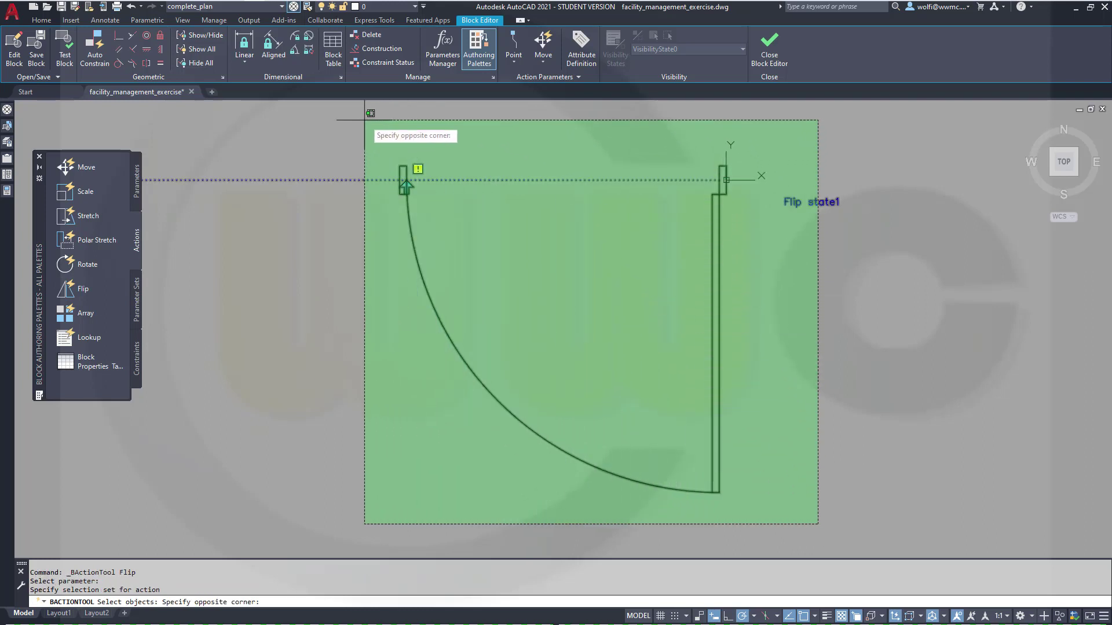
click(335, 122)
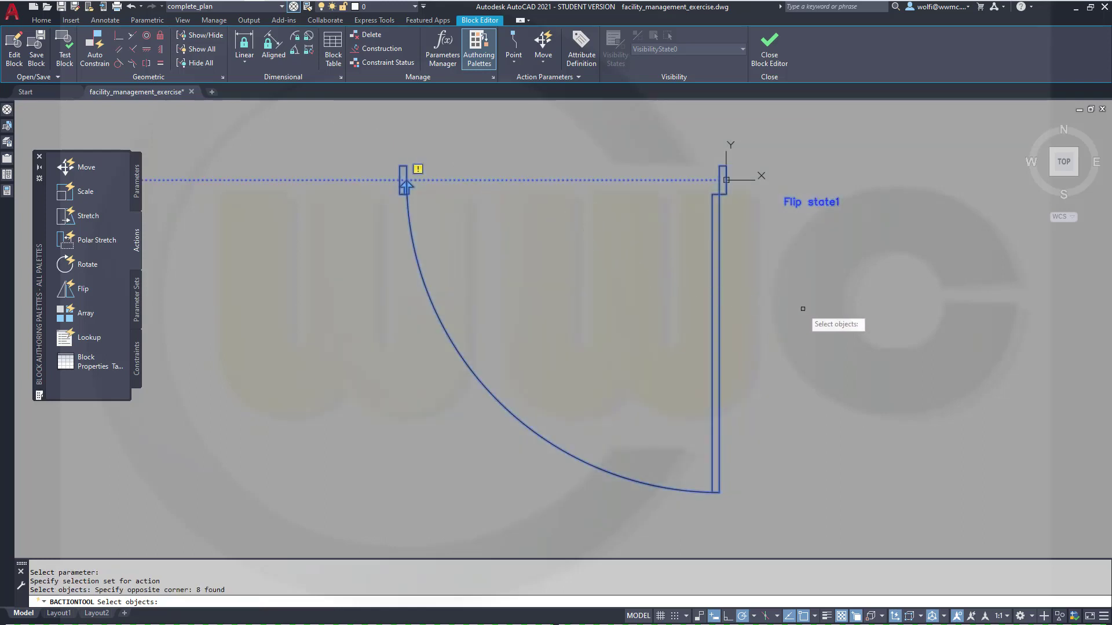
key(Return)
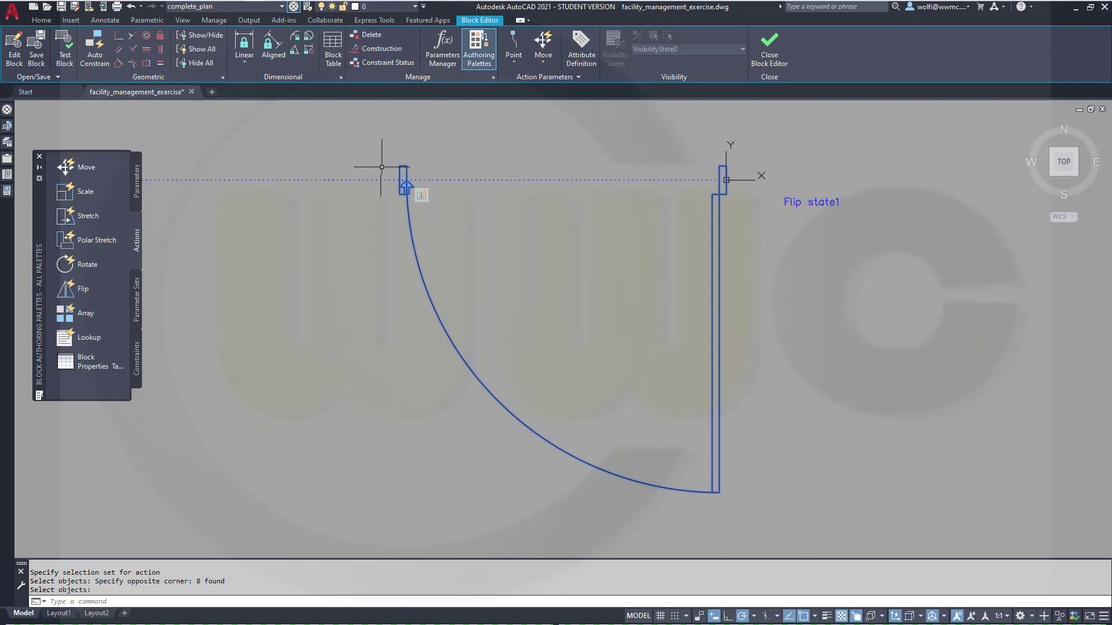
Step: Test the door block by flipping it across the horizontal line and back, close the test window, and save the block definition
click(68, 56)
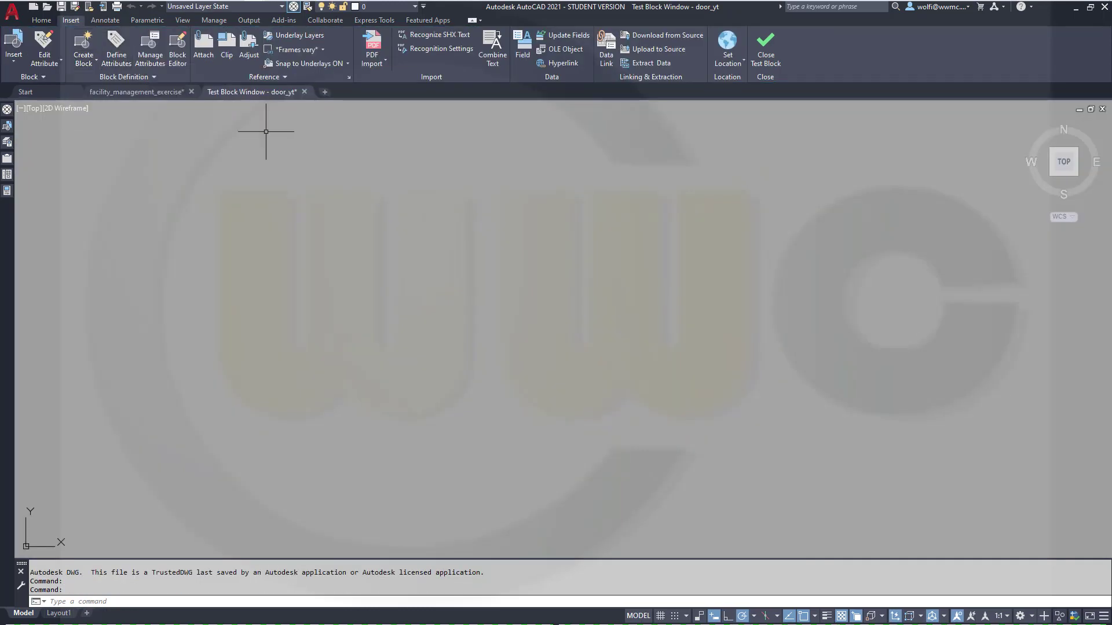
middle_click(519, 277)
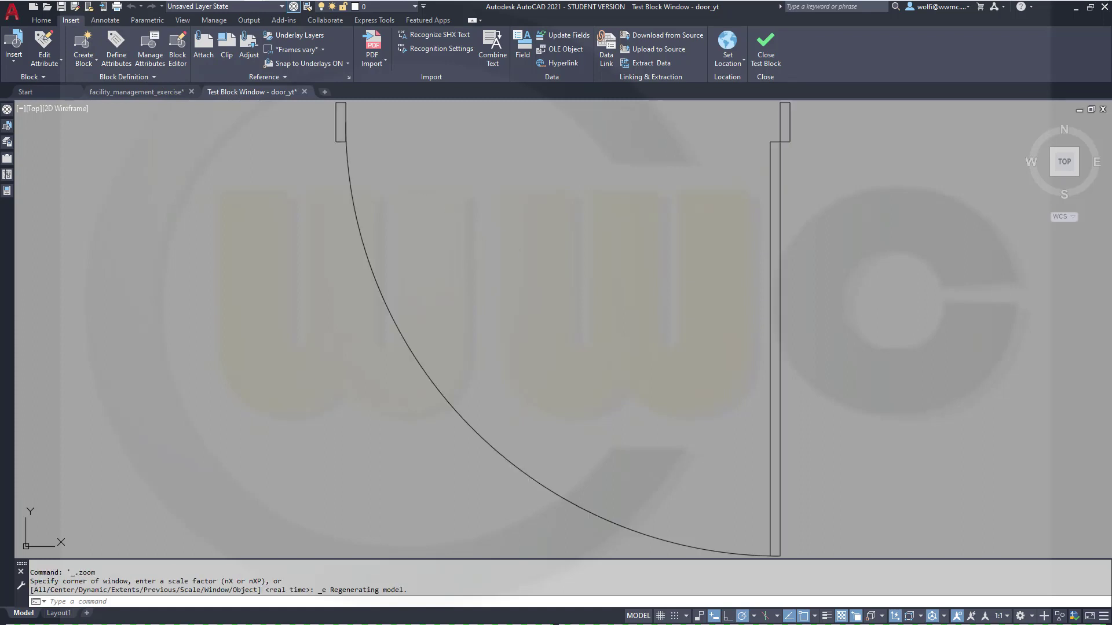
scroll(535, 273, down, 2)
middle_drag(602, 248, 560, 315)
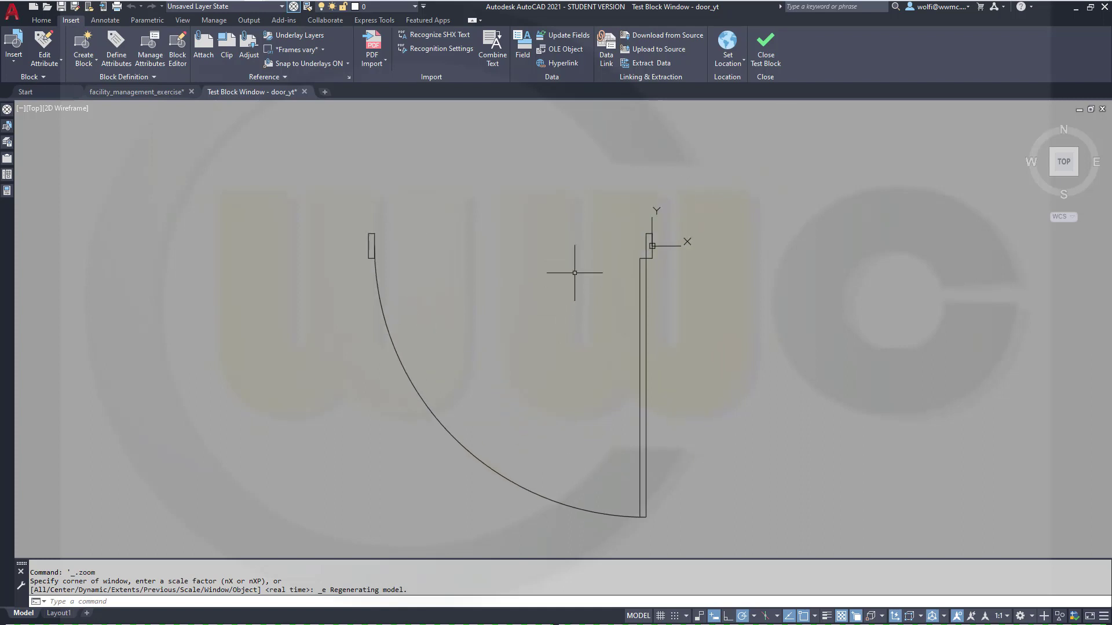
click(380, 299)
scroll(425, 252, down, 4)
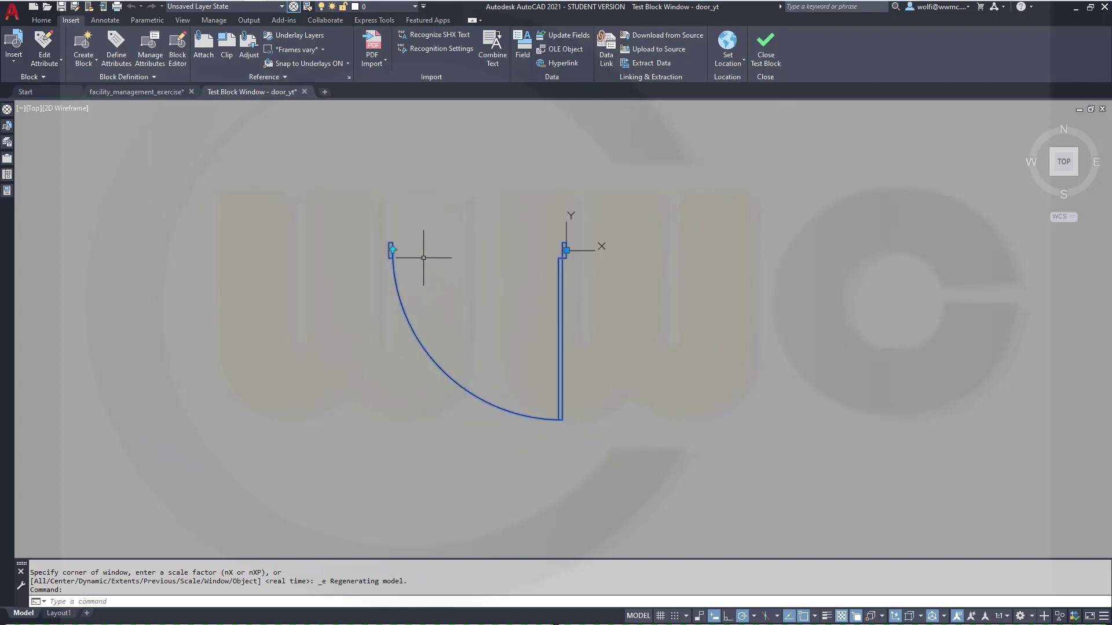
scroll(420, 246, up, 2)
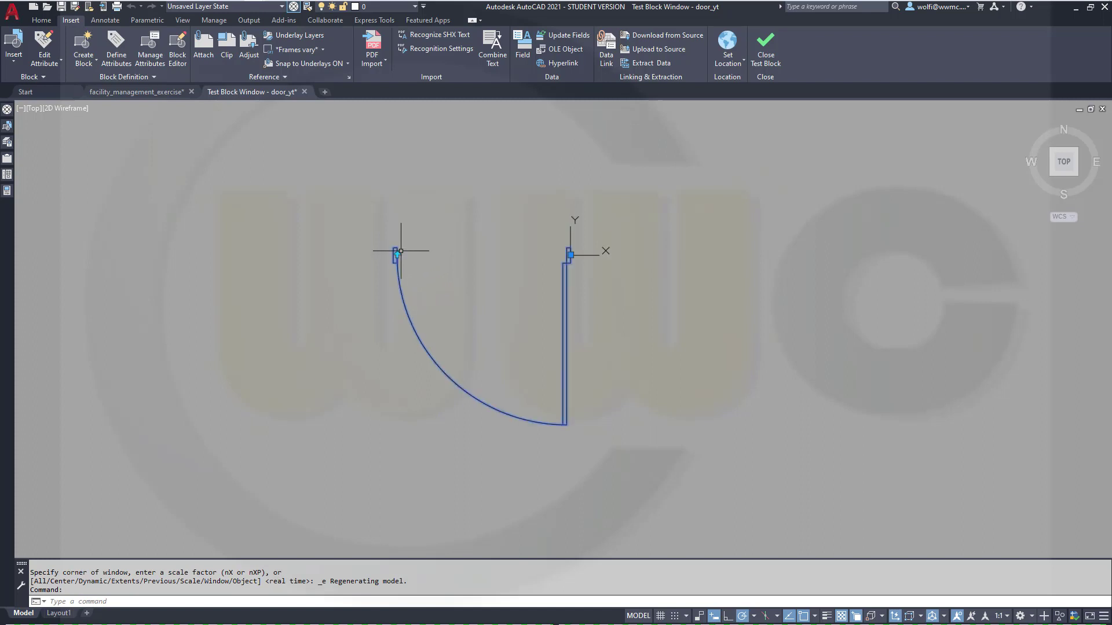
click(397, 254)
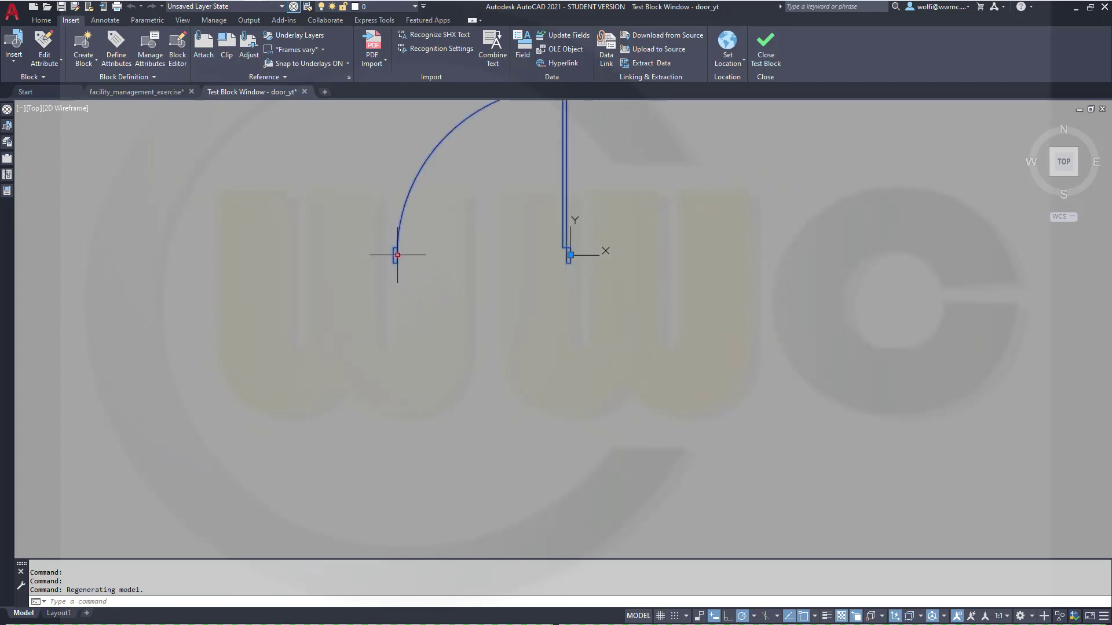
click(397, 254)
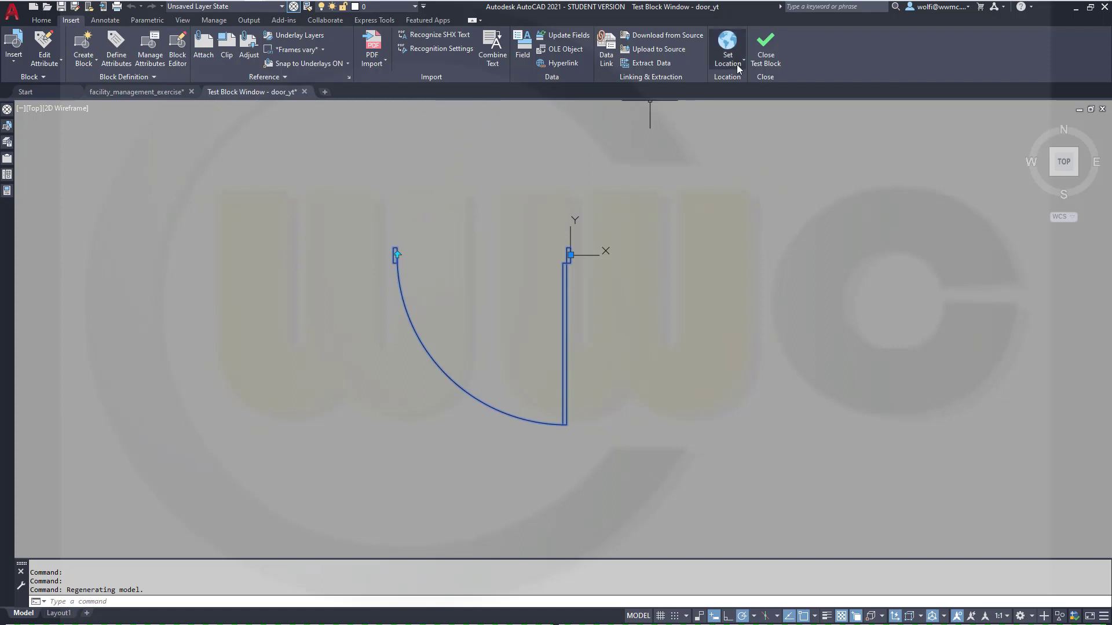
click(766, 55)
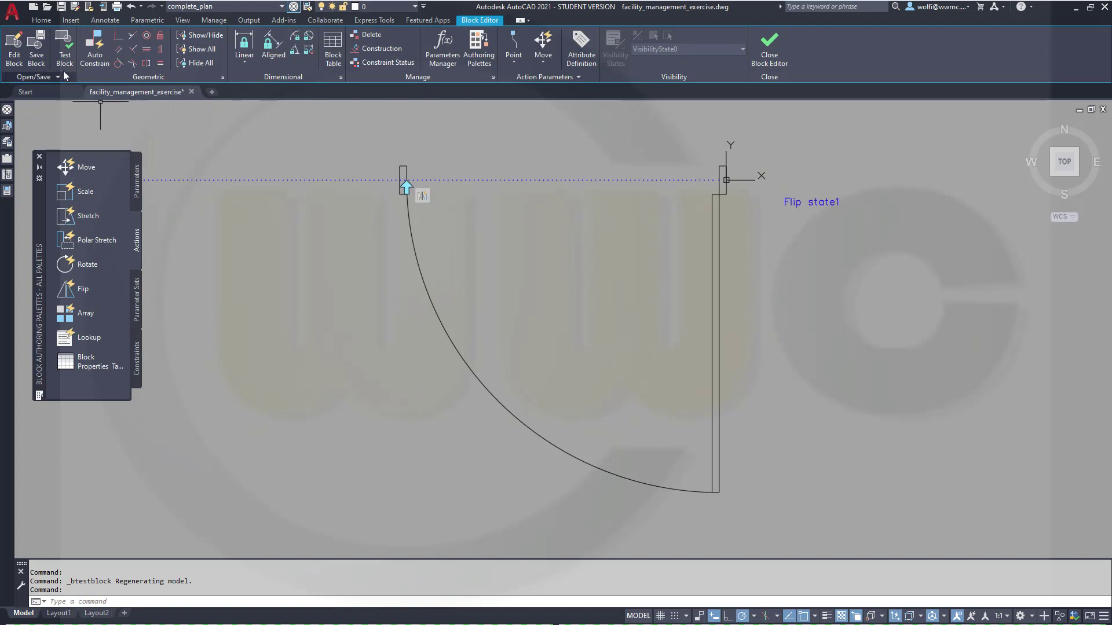
click(36, 57)
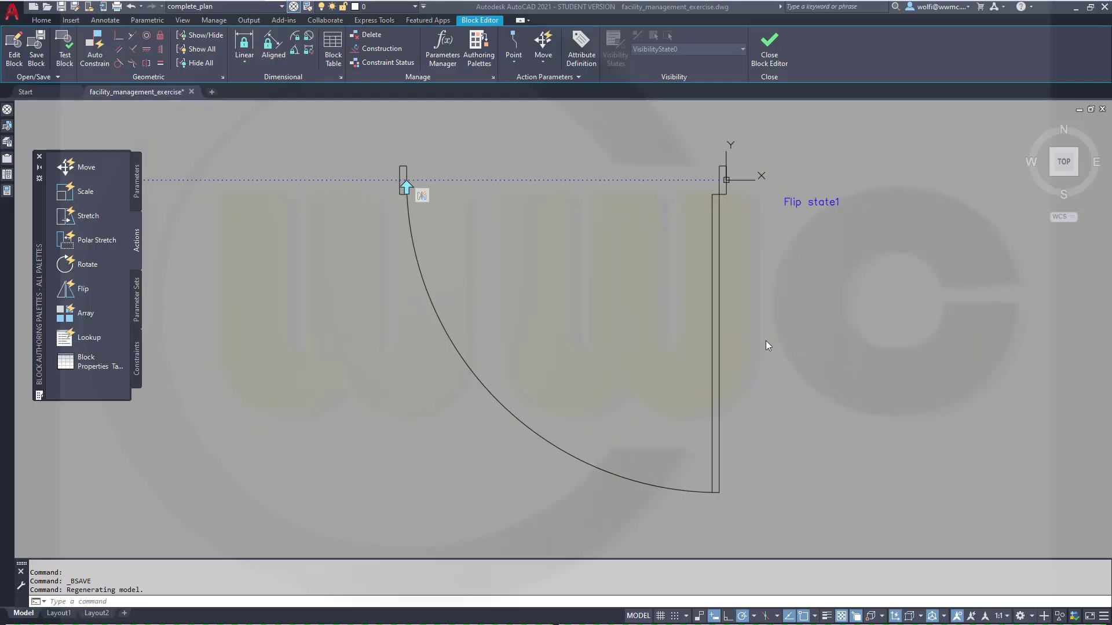
Step: Start a second Flip parameter with its reflection line's base point midway between the upper inner corners of the two frames
click(138, 182)
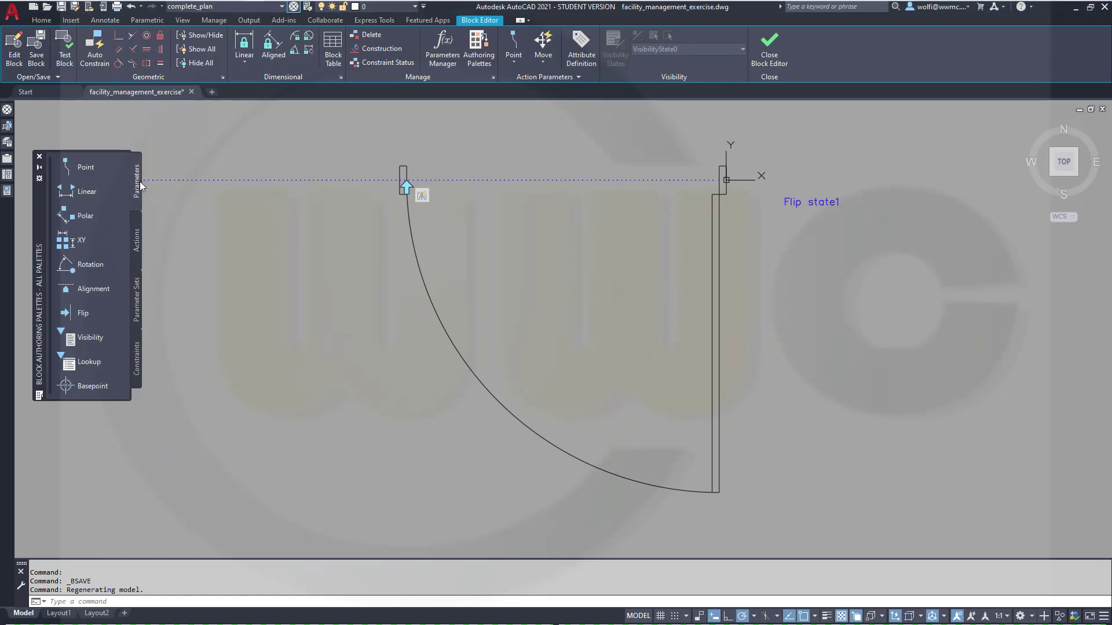
click(73, 314)
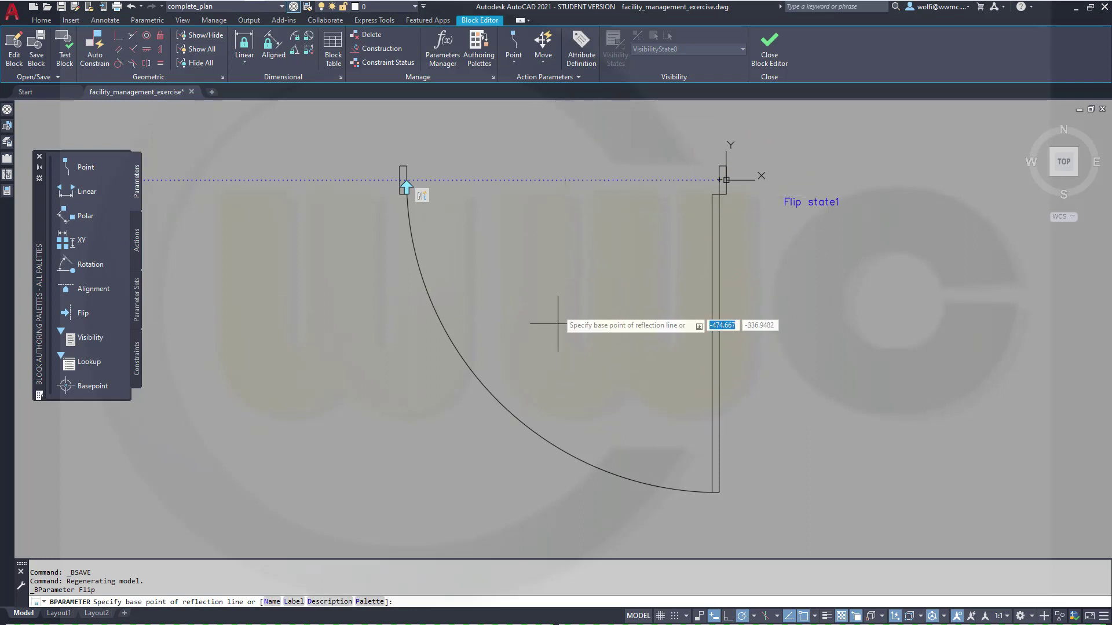
shift+right_click(556, 288)
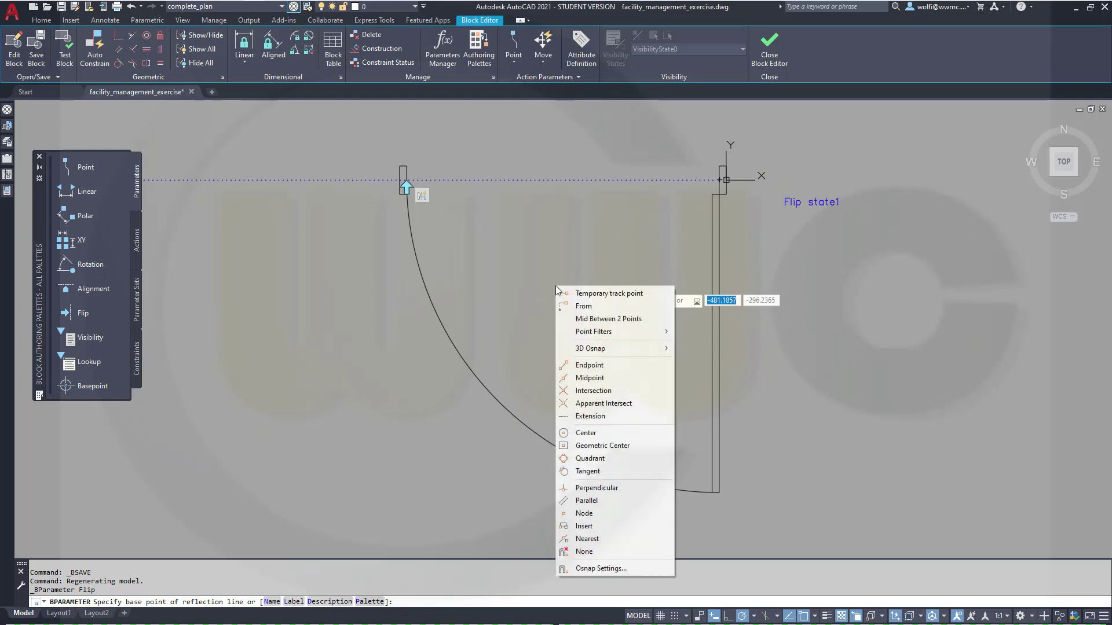
click(601, 319)
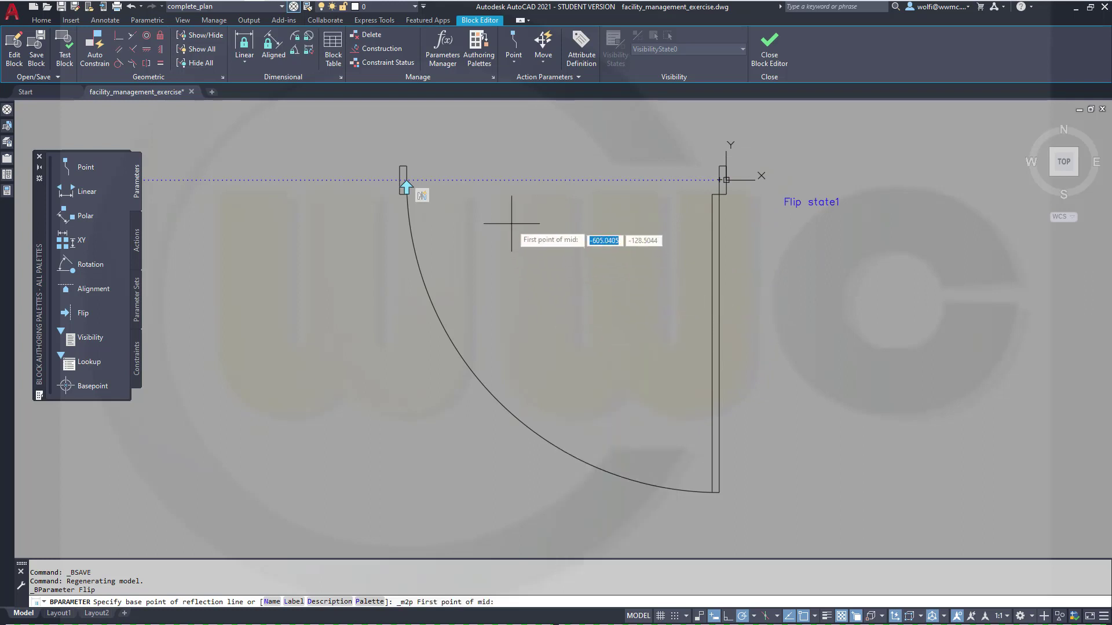
scroll(498, 165, up, 1)
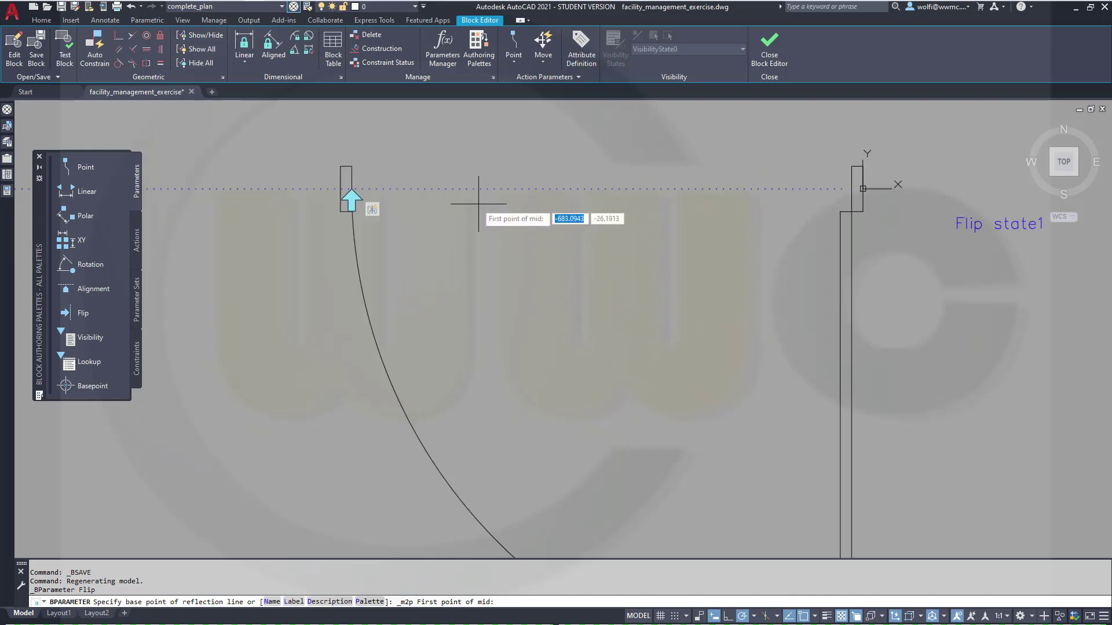
scroll(576, 218, down, 1)
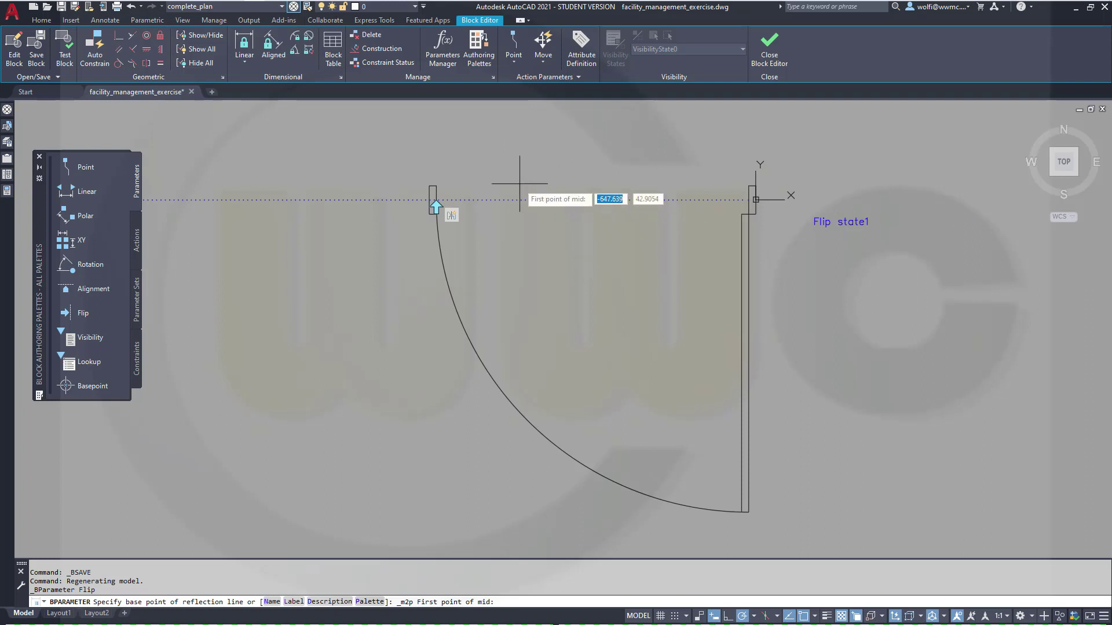
scroll(481, 182, up, 1)
click(406, 187)
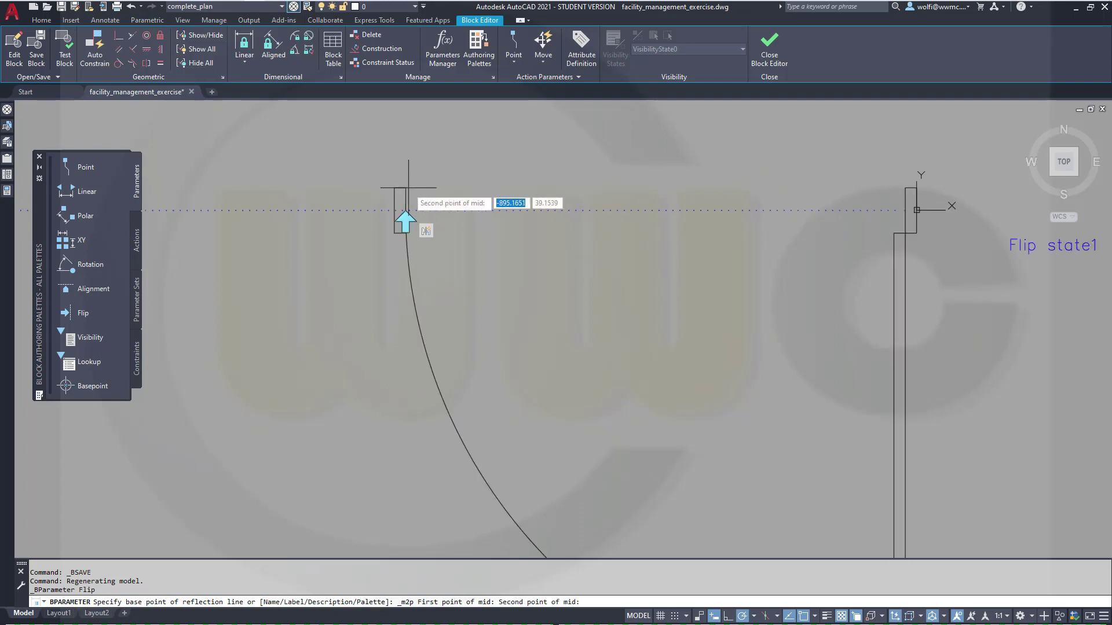
click(905, 188)
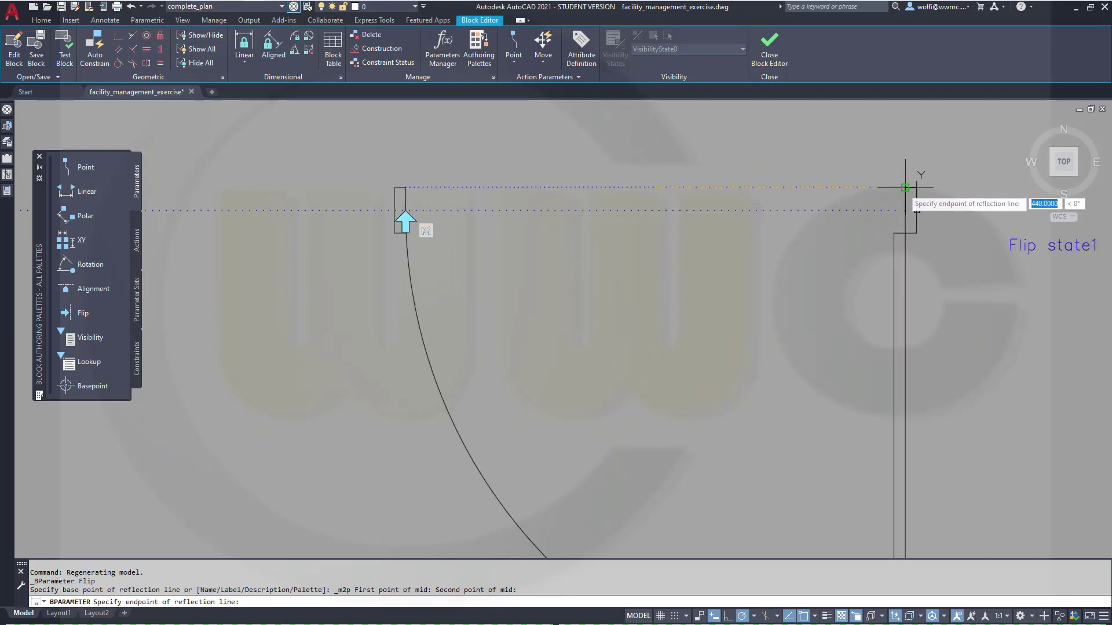
Step: End the second reflection line vertically below the swing arc and place its label beside the line's lower end
scroll(652, 345, down, 2)
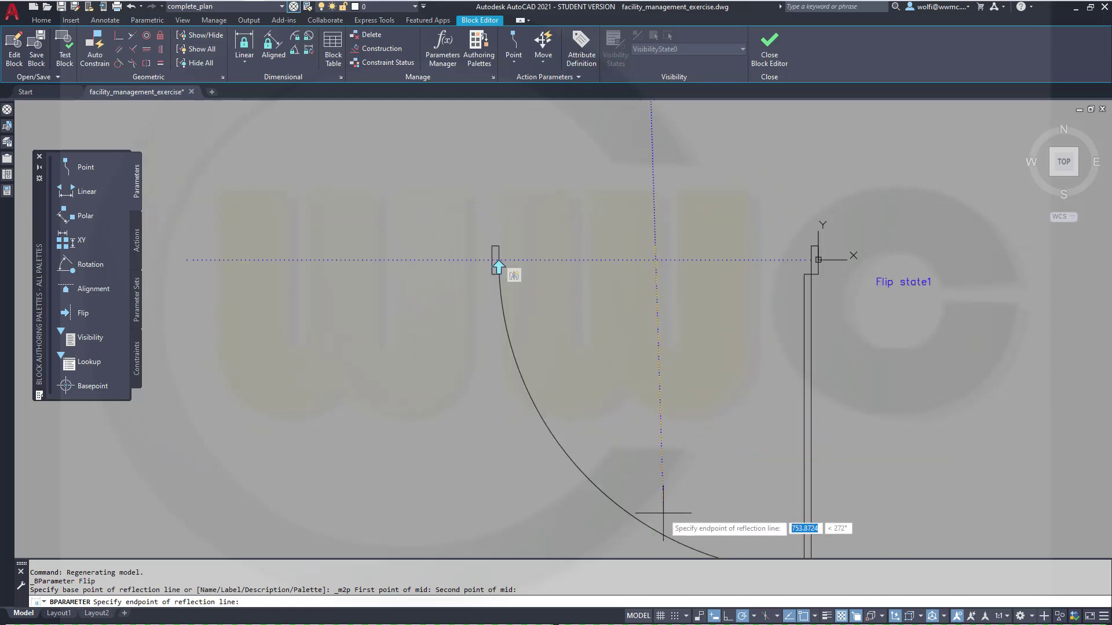
middle_drag(655, 509, 658, 359)
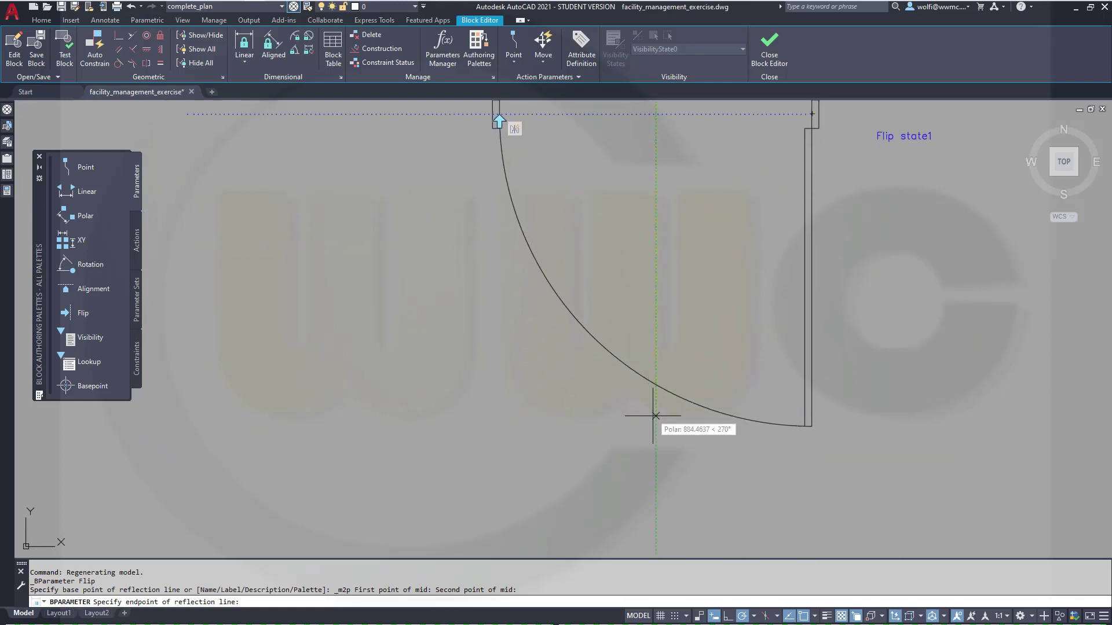
click(655, 442)
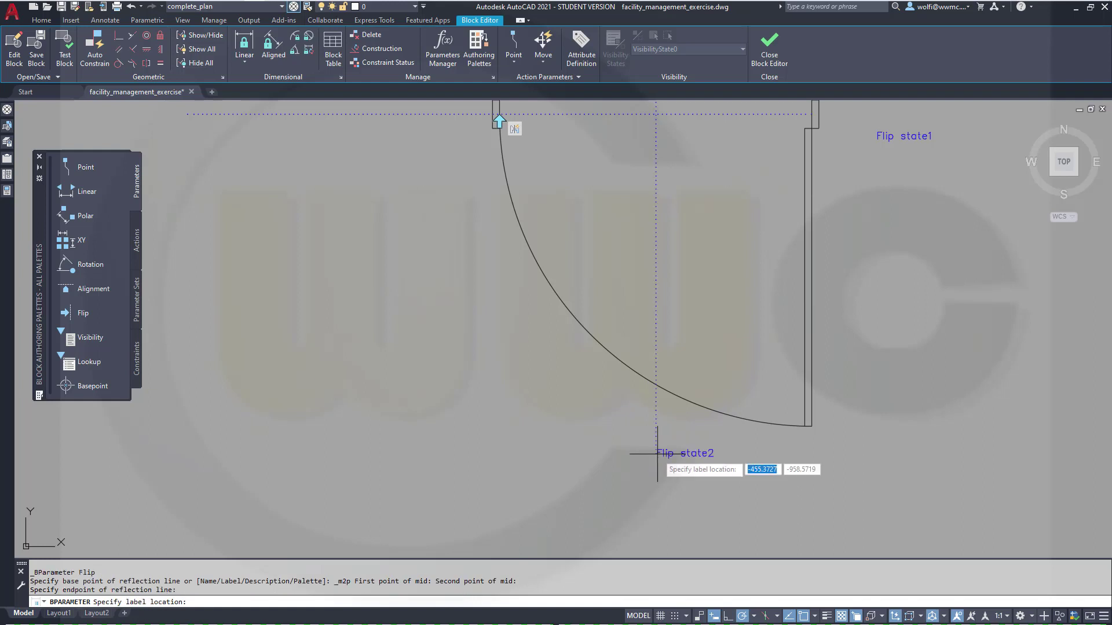
click(707, 461)
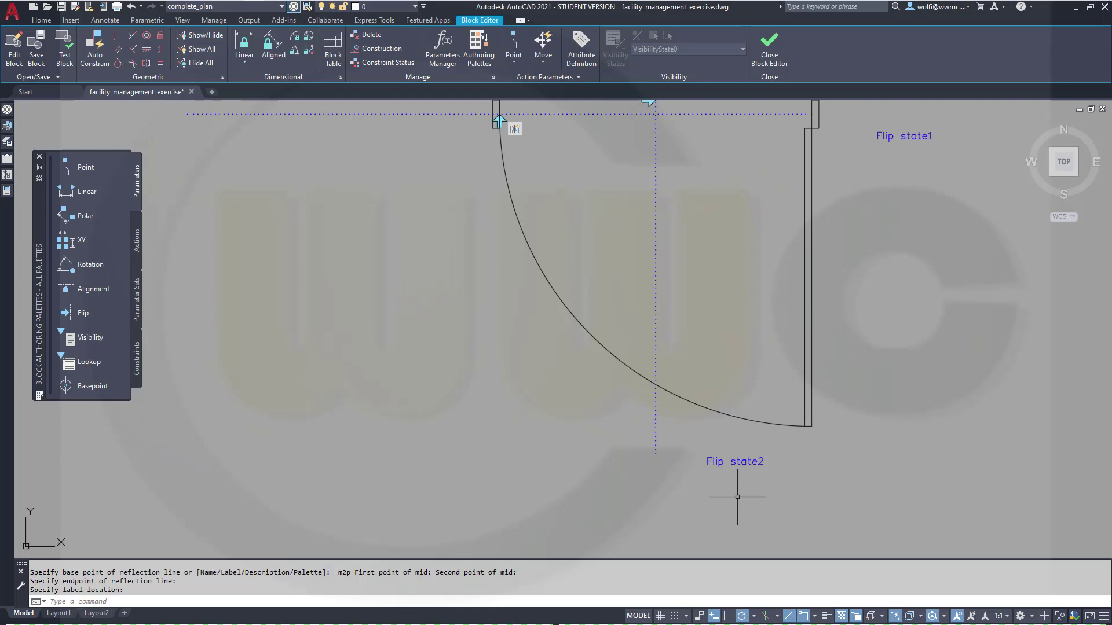
Step: Add a Flip action to the vertical flip parameter, with all door geometry and both flip parameters as its selection set
middle_drag(590, 258, 563, 427)
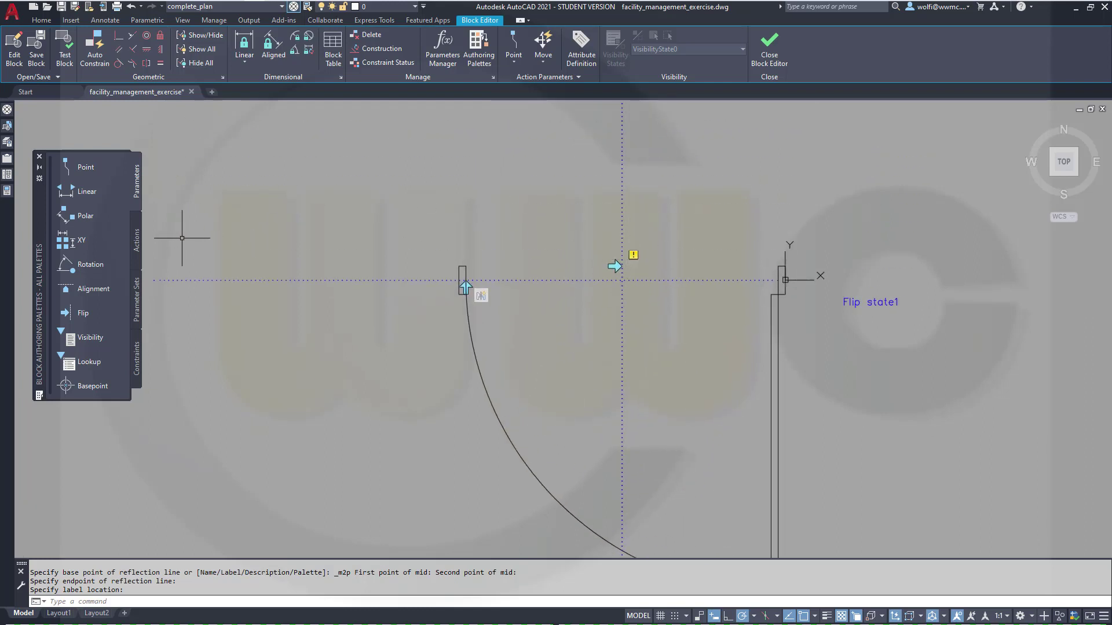
click(137, 245)
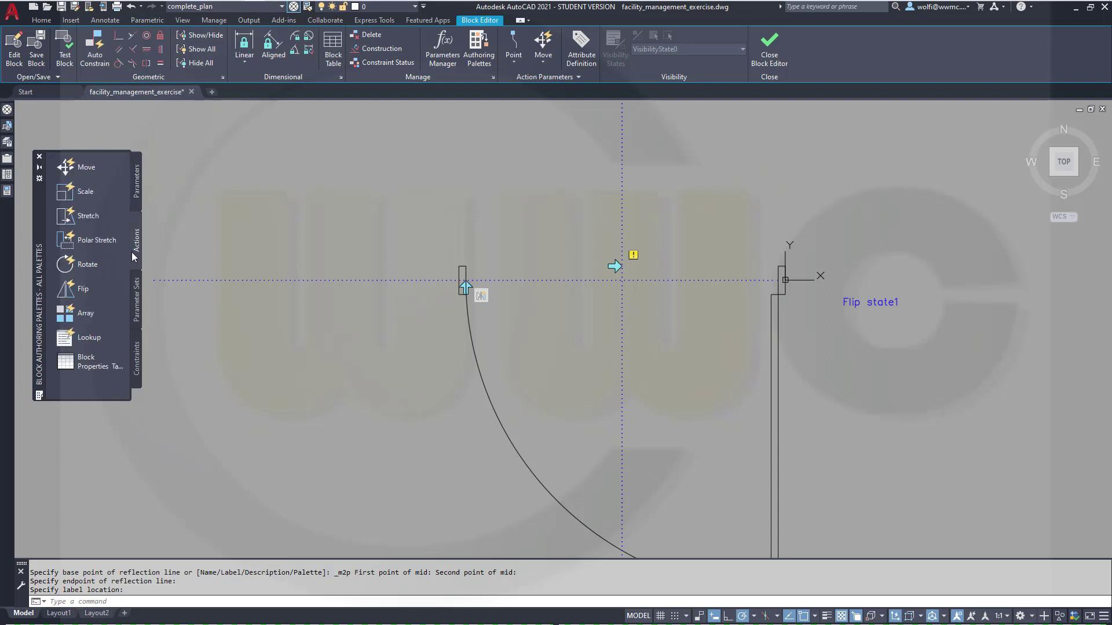
click(84, 289)
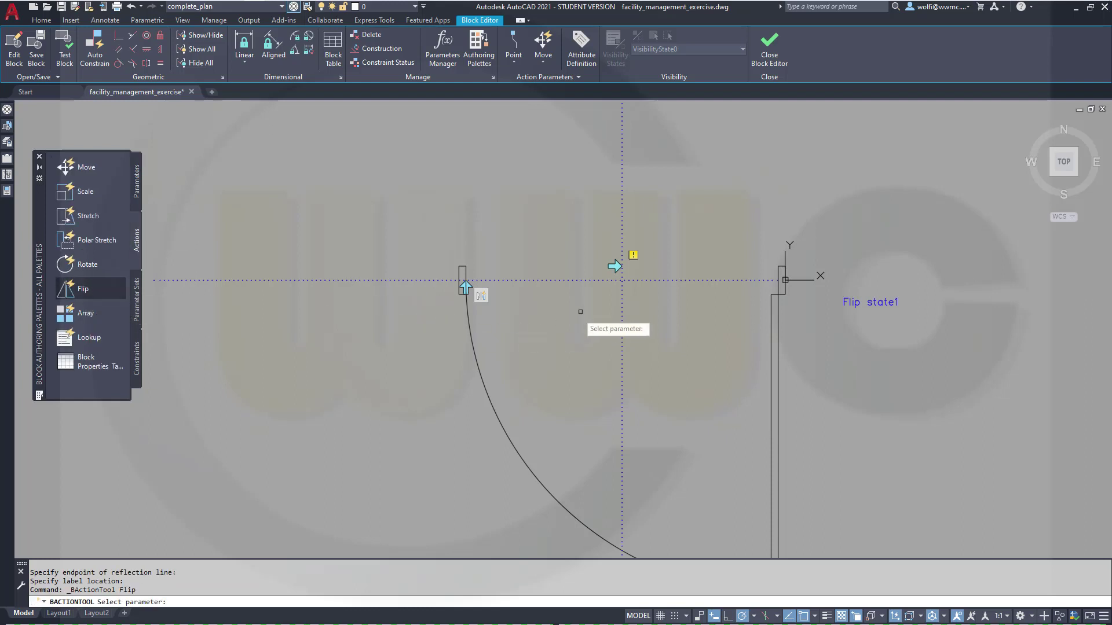
middle_drag(816, 457, 836, 333)
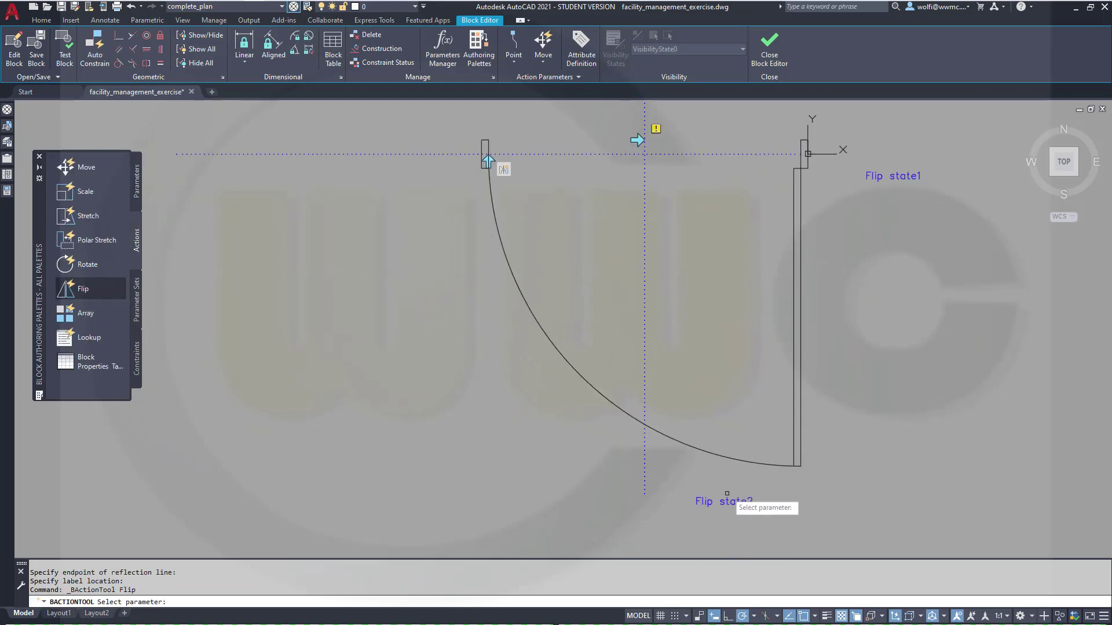
click(727, 493)
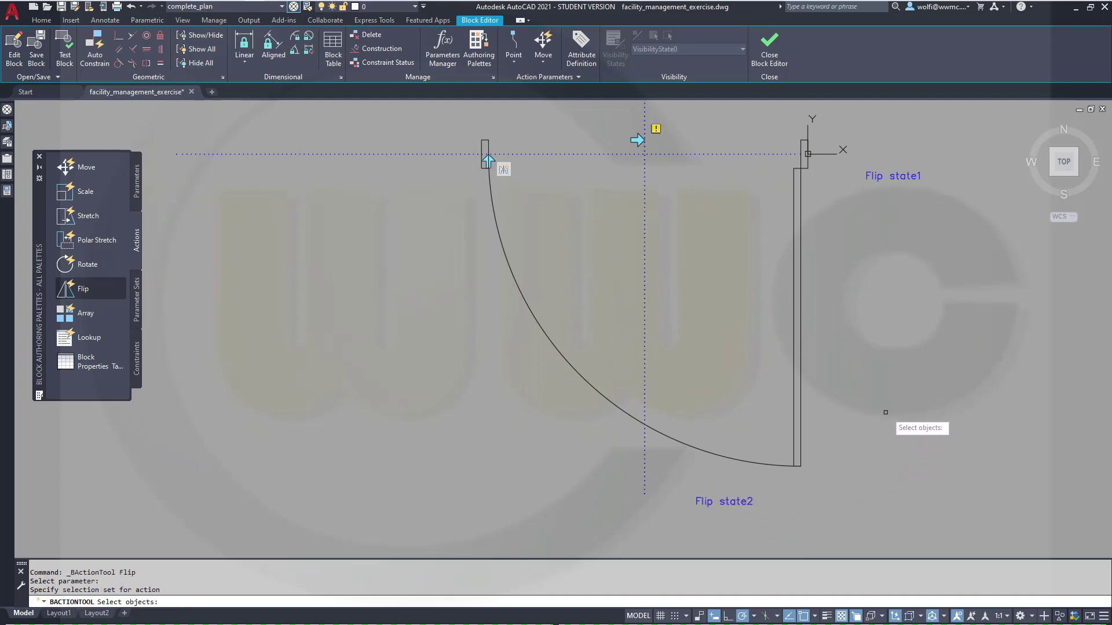
click(862, 514)
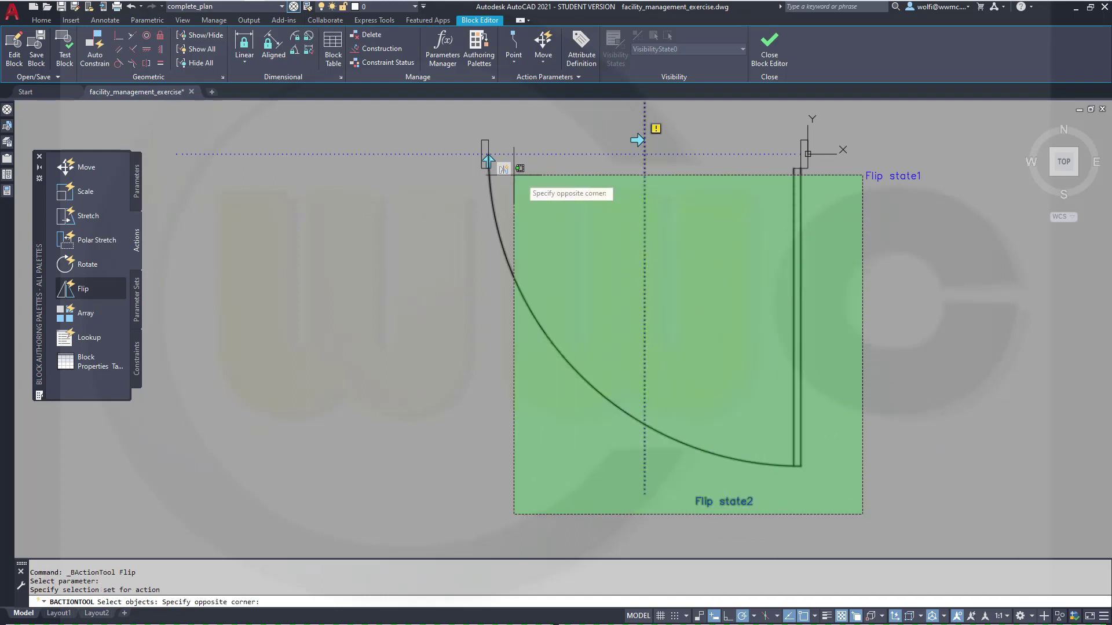
click(396, 117)
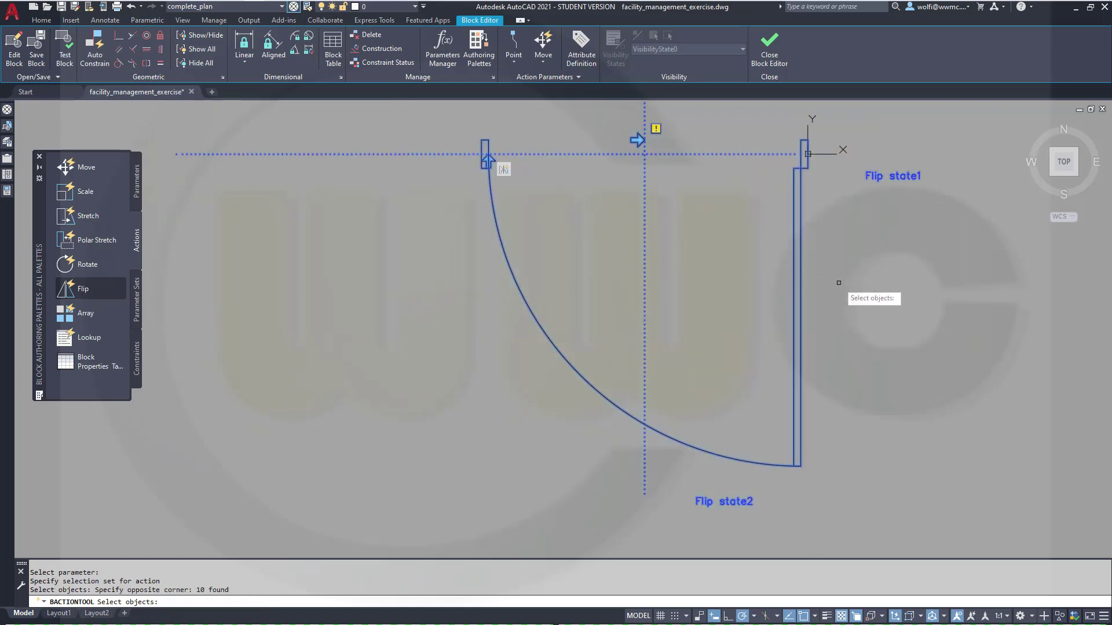
key(Return)
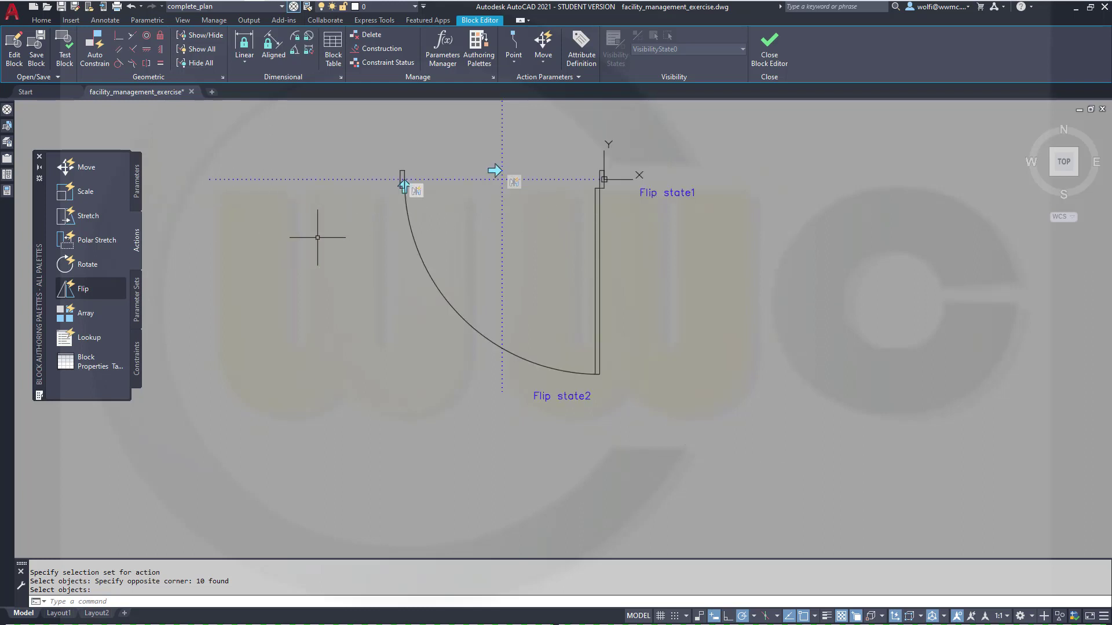
Step: Open the door_yt block in a test window and select it to show its flip grips
scroll(324, 237, down, 2)
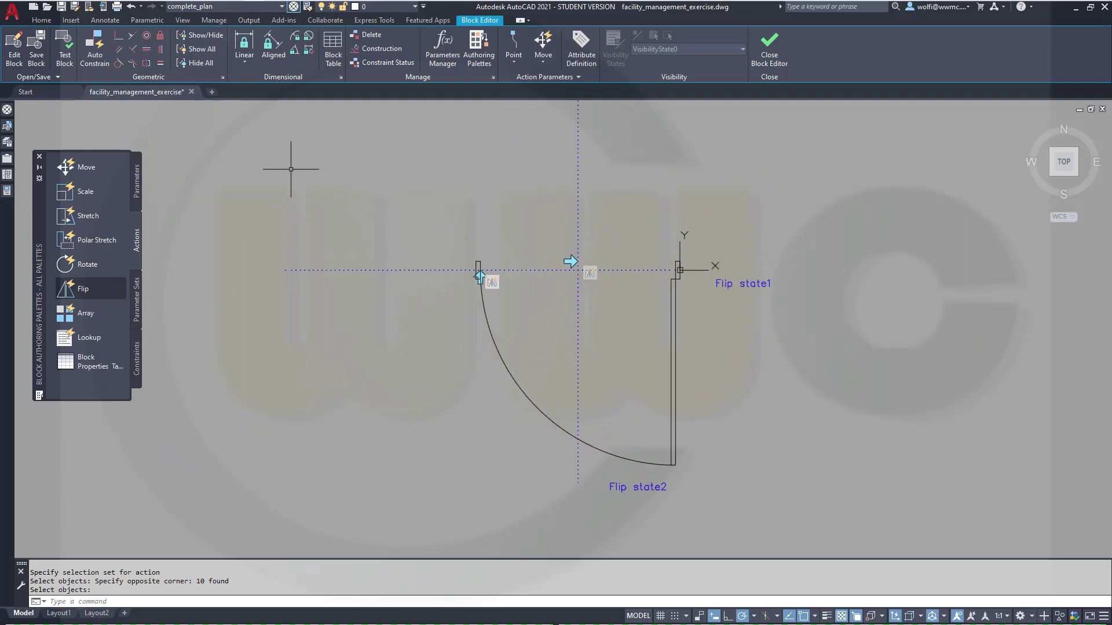
click(65, 59)
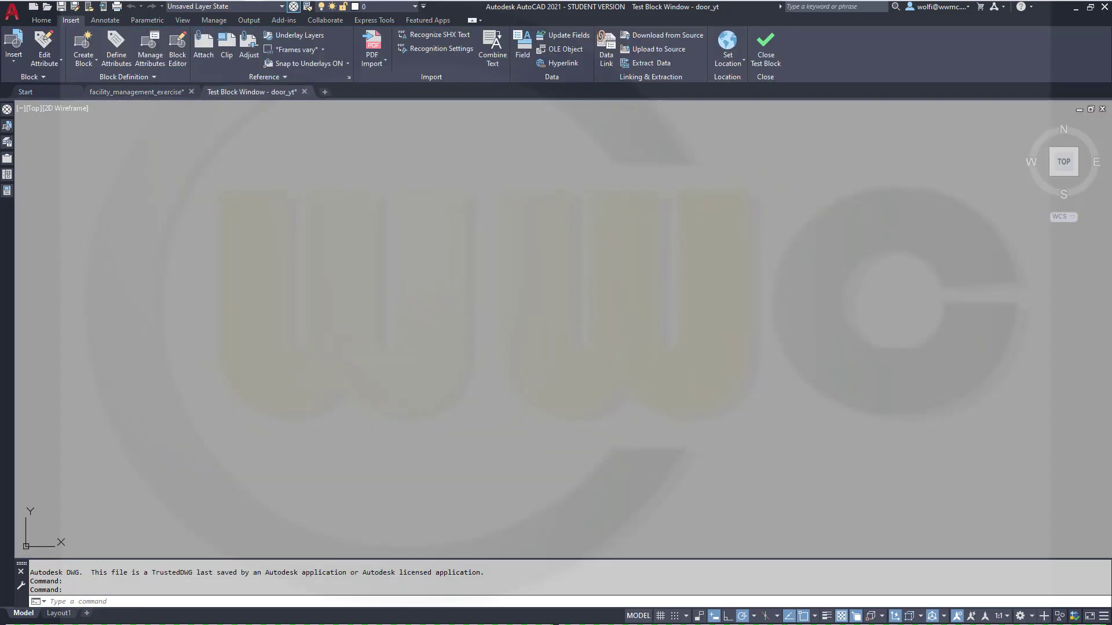
middle_click(426, 255)
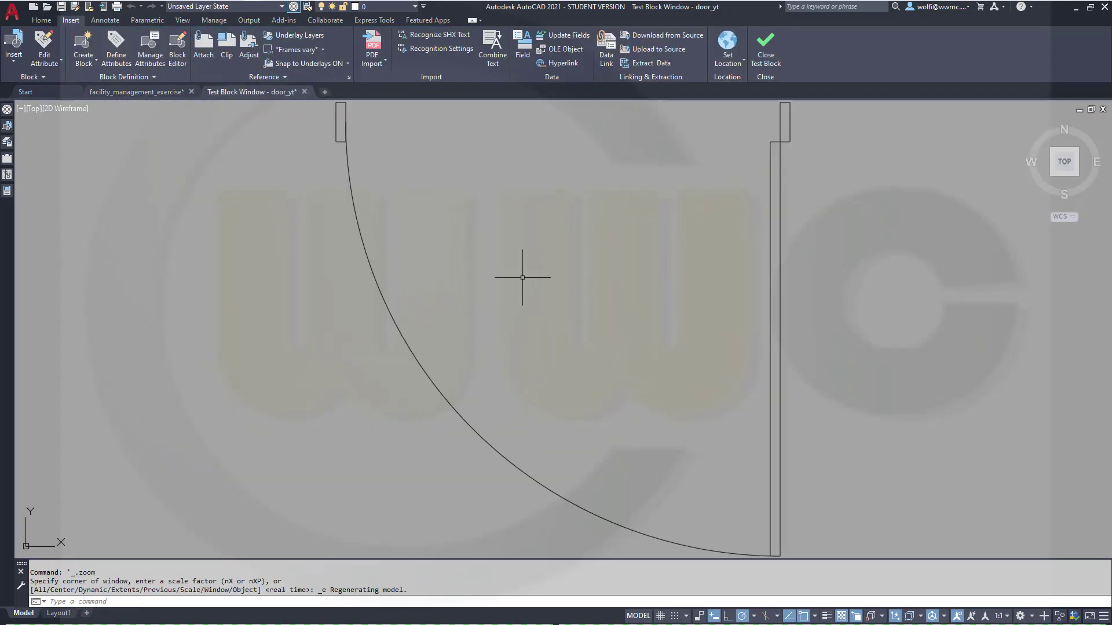
click(442, 293)
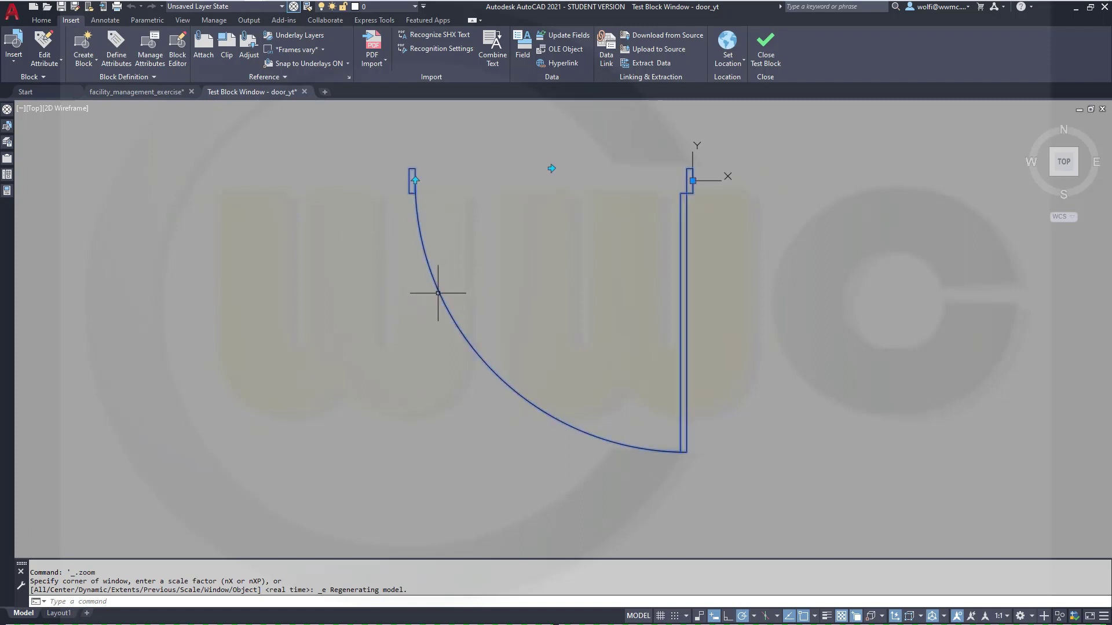
scroll(498, 155, up, 2)
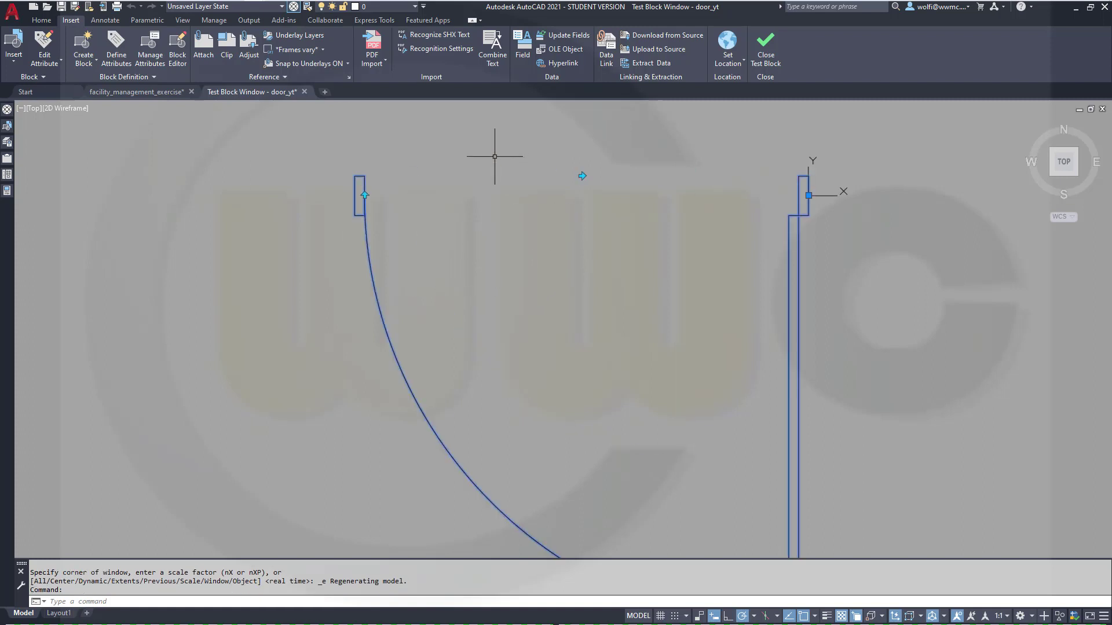
scroll(487, 174, down, 2)
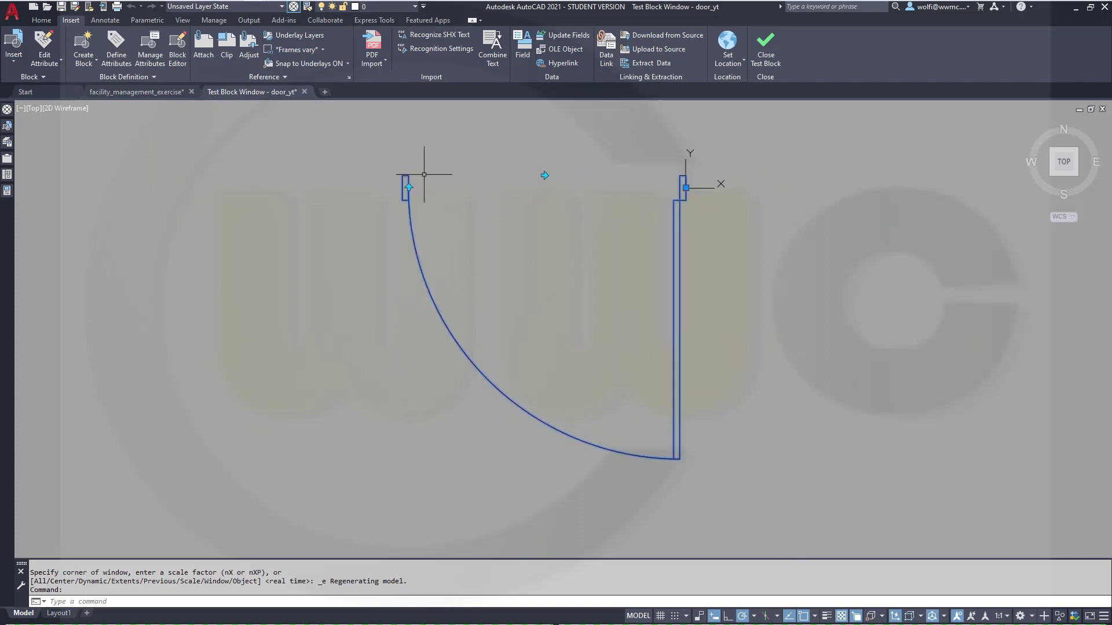
Step: Test flipping the door across the horizontal and vertical reflection lines and back, and close the test window
click(409, 188)
click(408, 187)
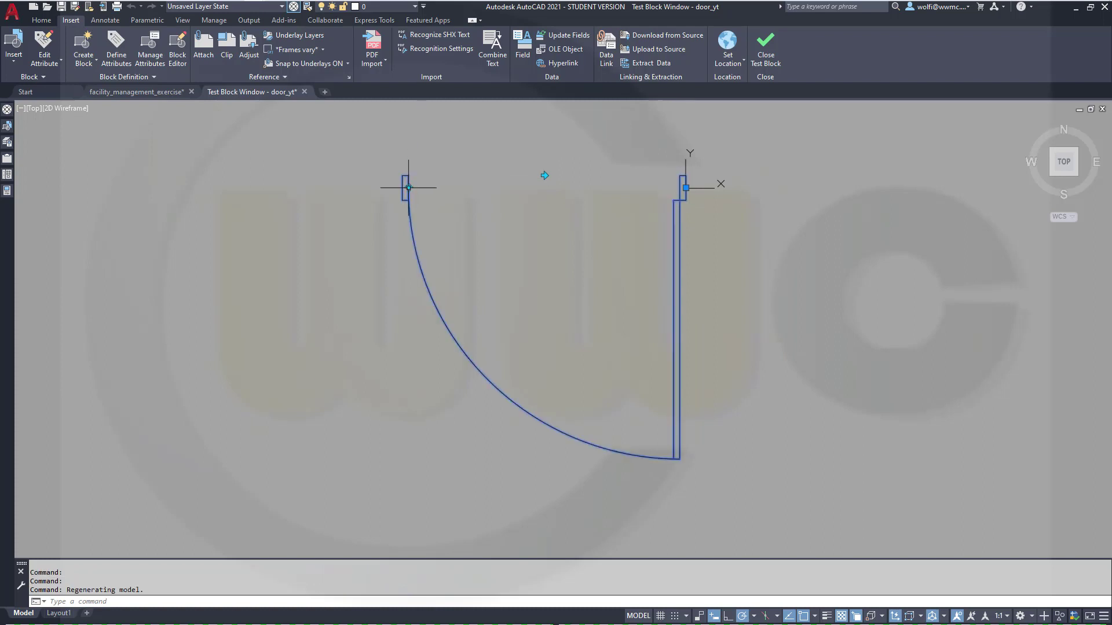
click(544, 175)
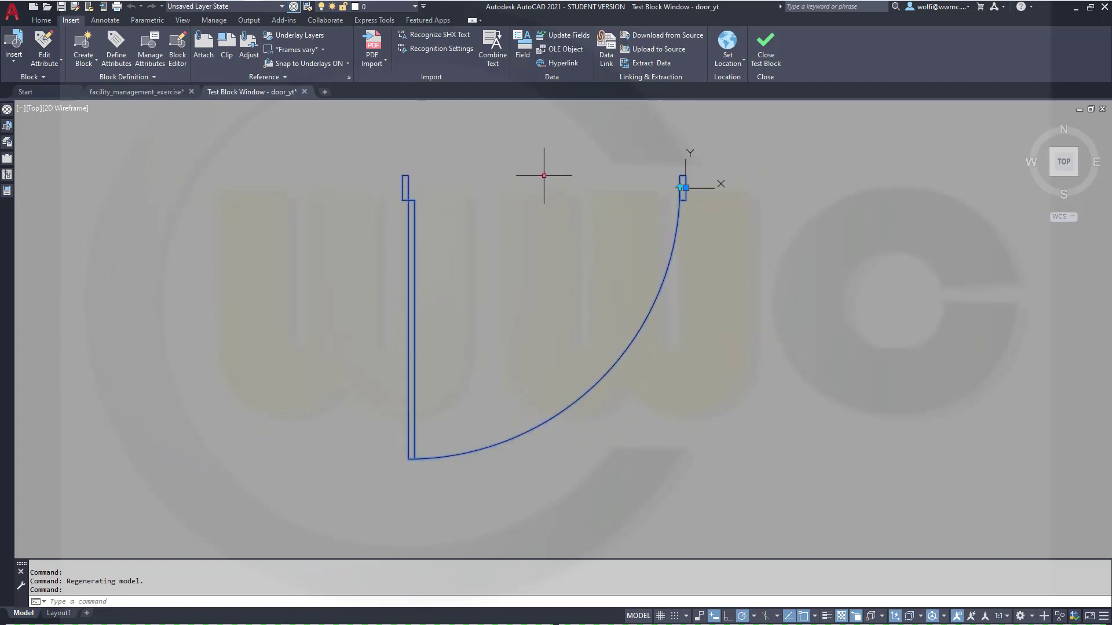
click(543, 176)
click(543, 176)
click(544, 175)
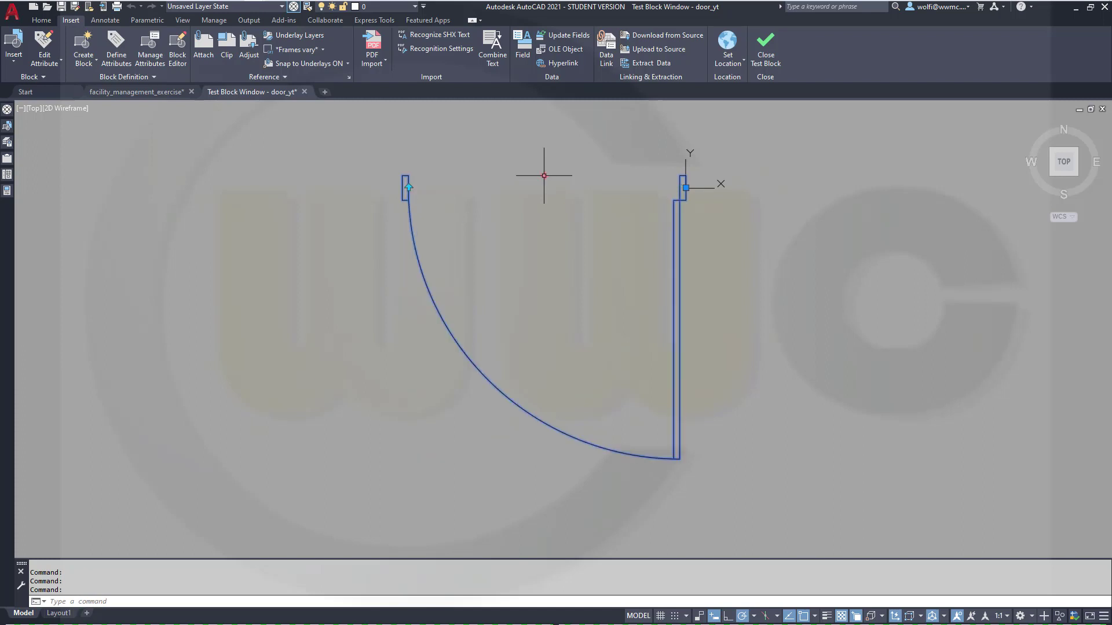
click(409, 188)
click(408, 187)
click(775, 62)
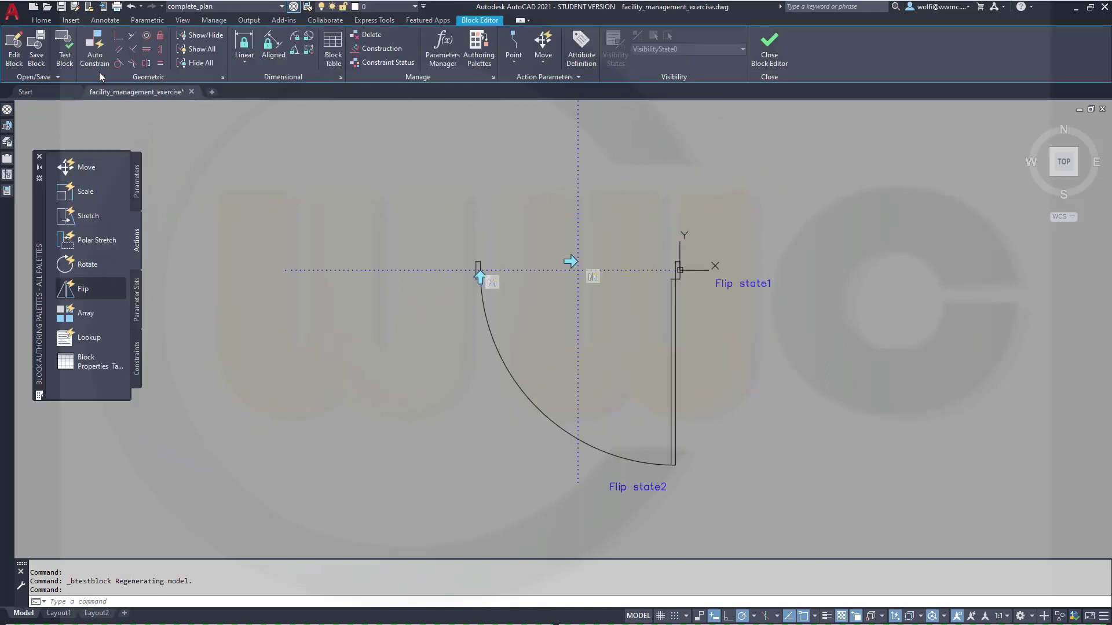
Step: Save the block definition and start a Rotation parameter based at the midpoint of the hinge-side frame's outer vertical edge
click(42, 48)
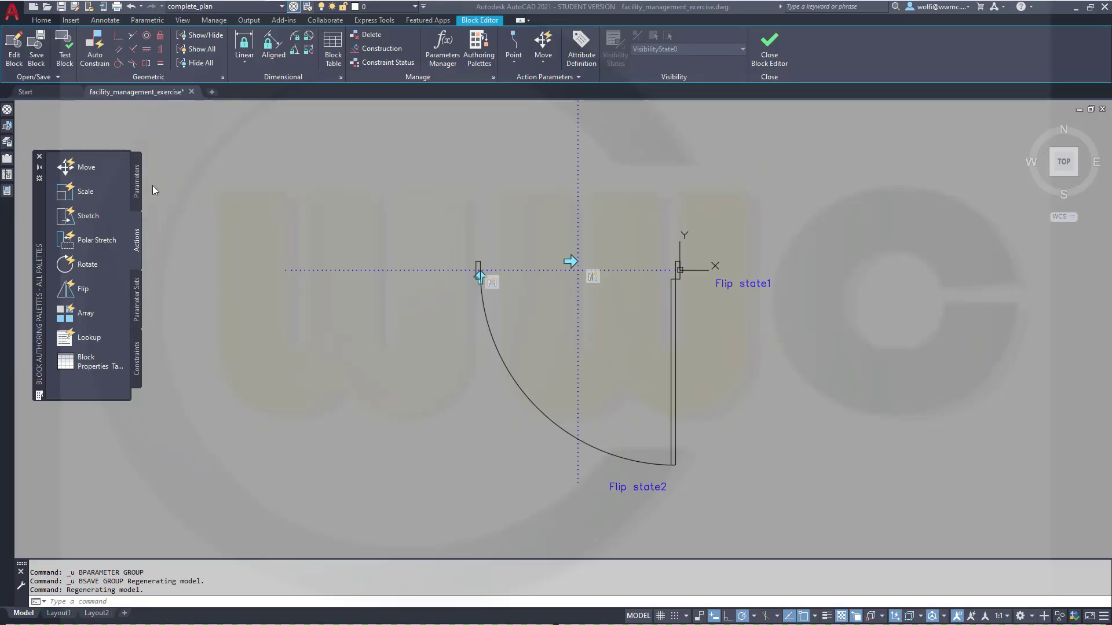
click(136, 179)
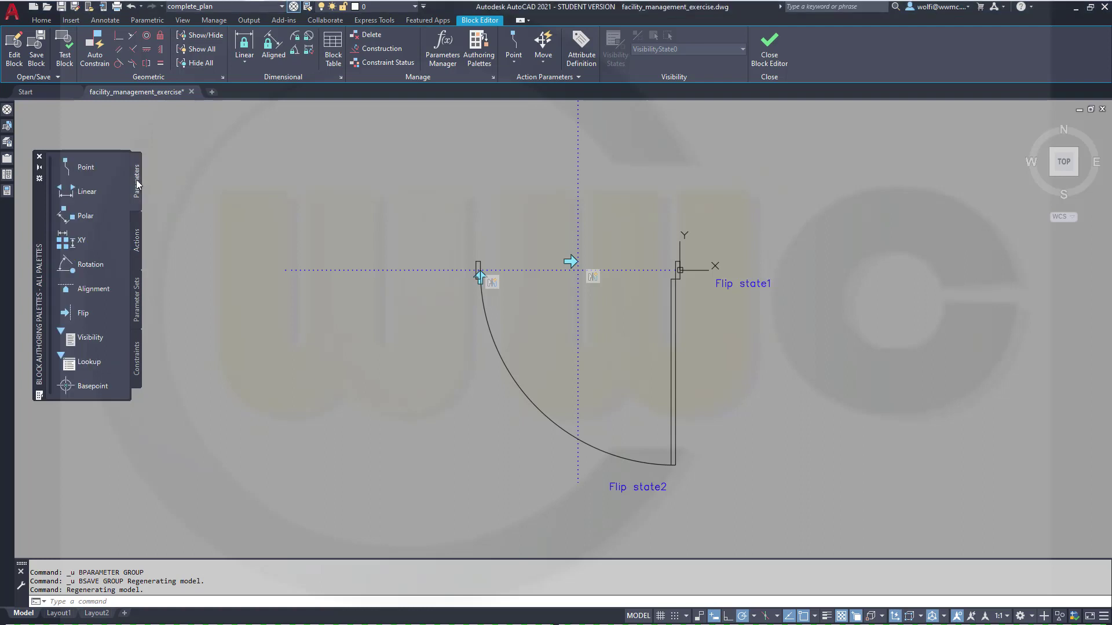
click(95, 262)
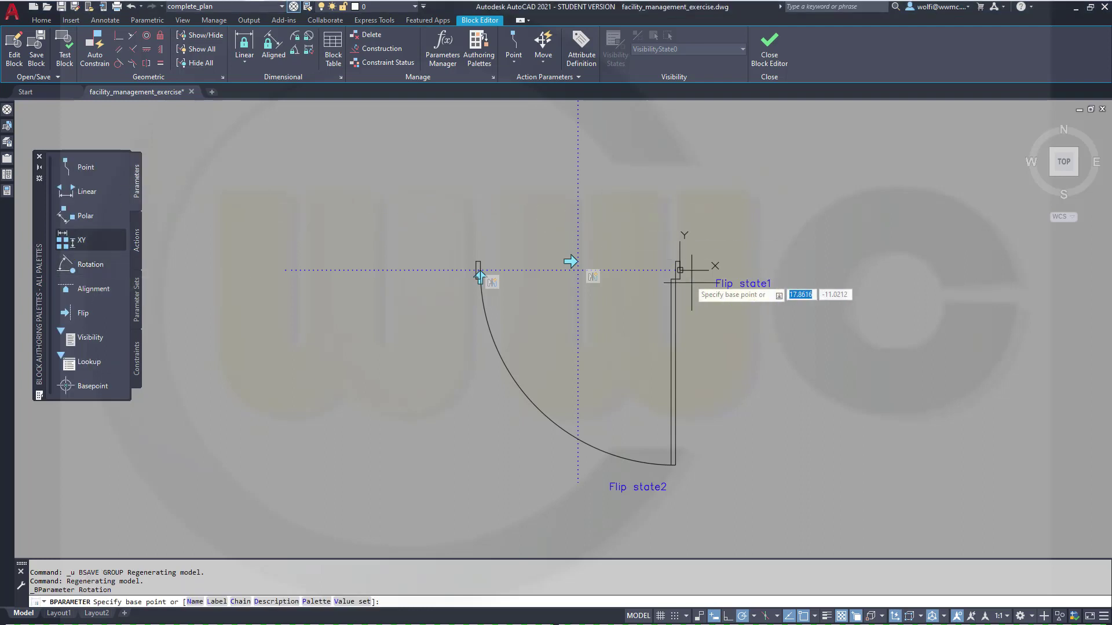
scroll(691, 271, up, 4)
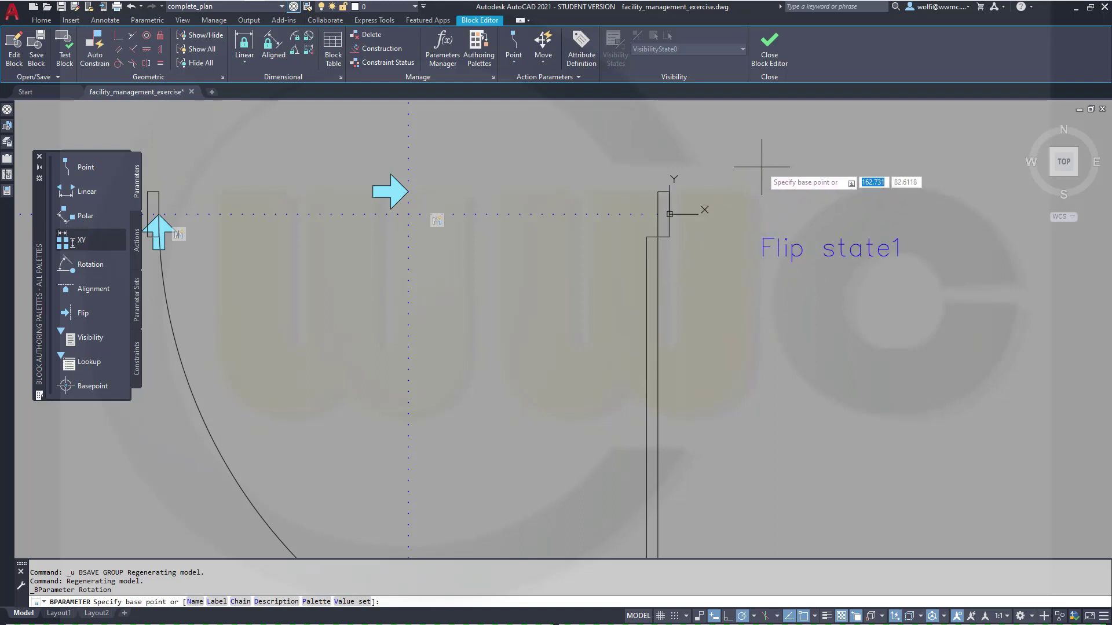
shift+right_click(761, 168)
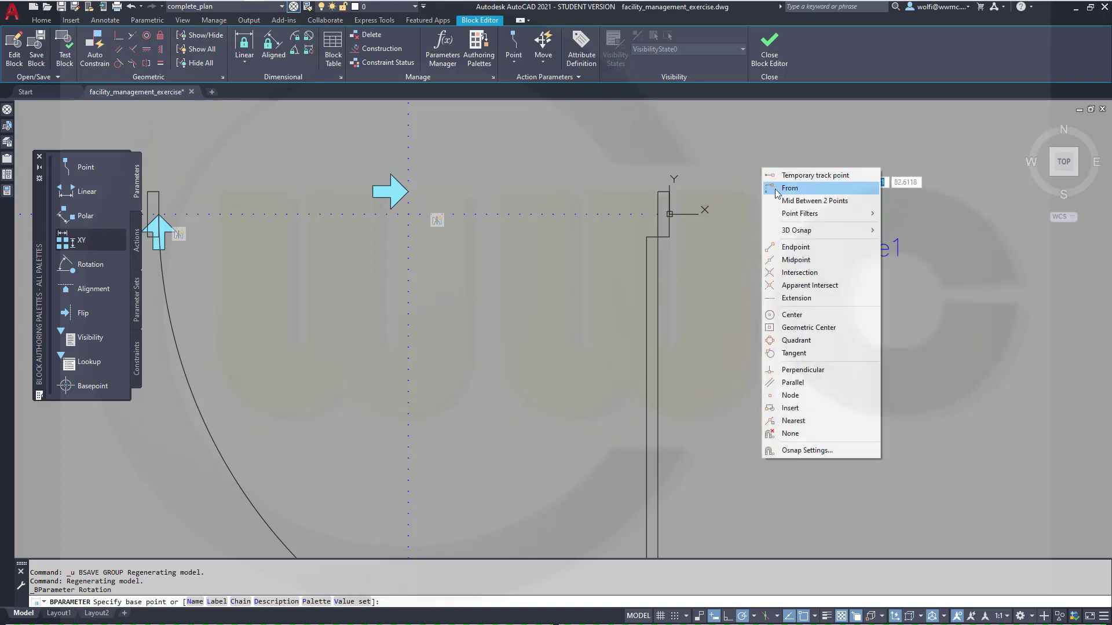
click(793, 262)
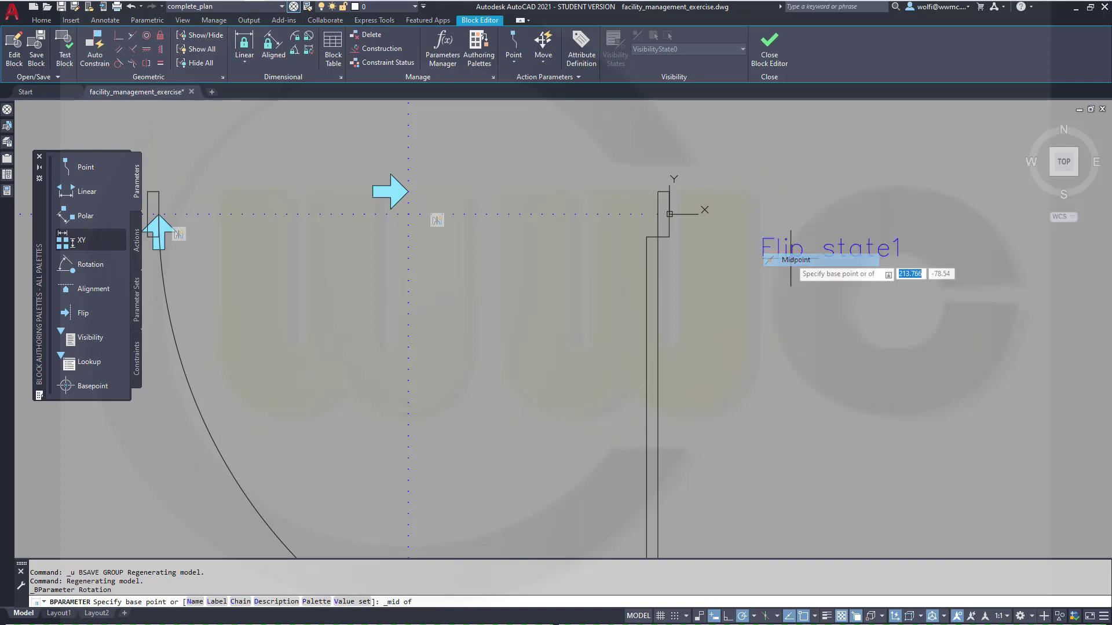
click(669, 215)
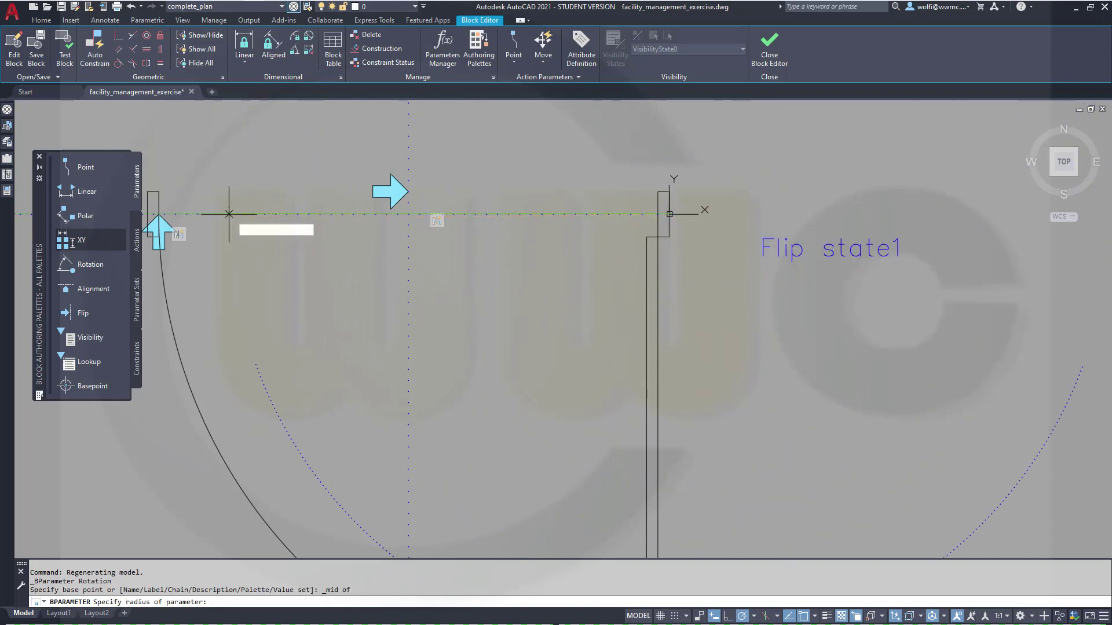
Step: Give the rotation parameter a radius of about 842, reaching almost to the opposite frame, and a default angle of 180, and place its label
click(192, 213)
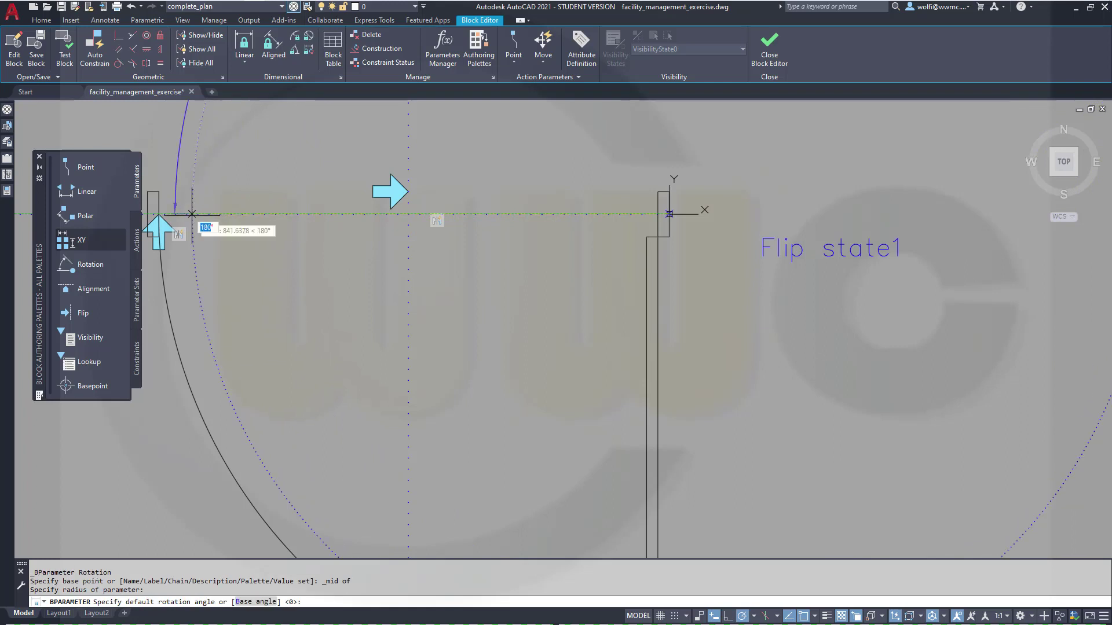
text(18)
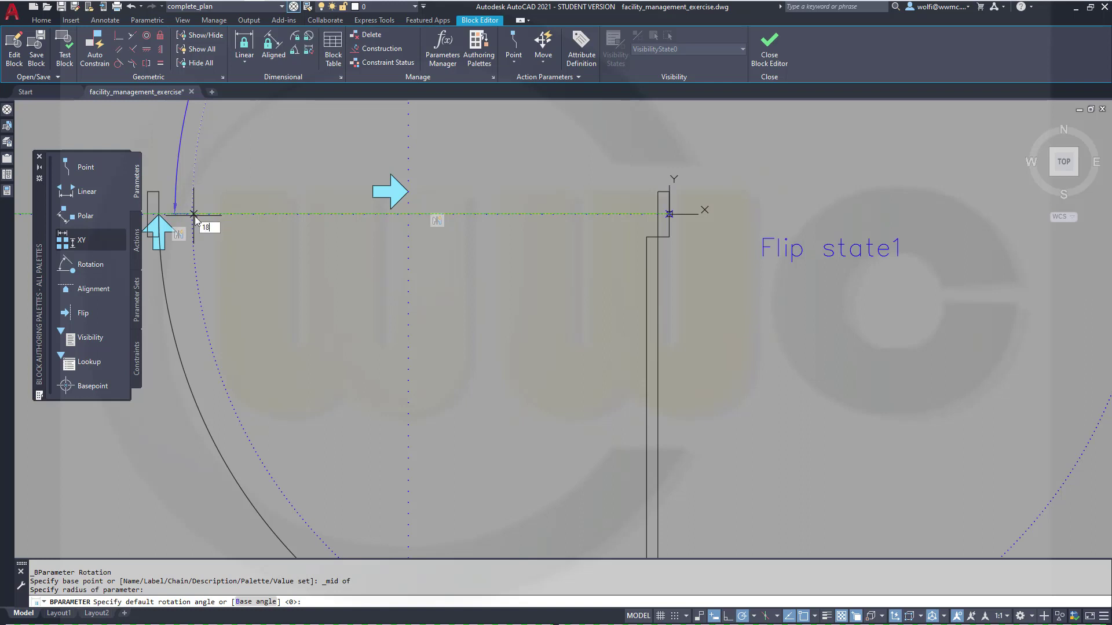
text(0)
key(Return)
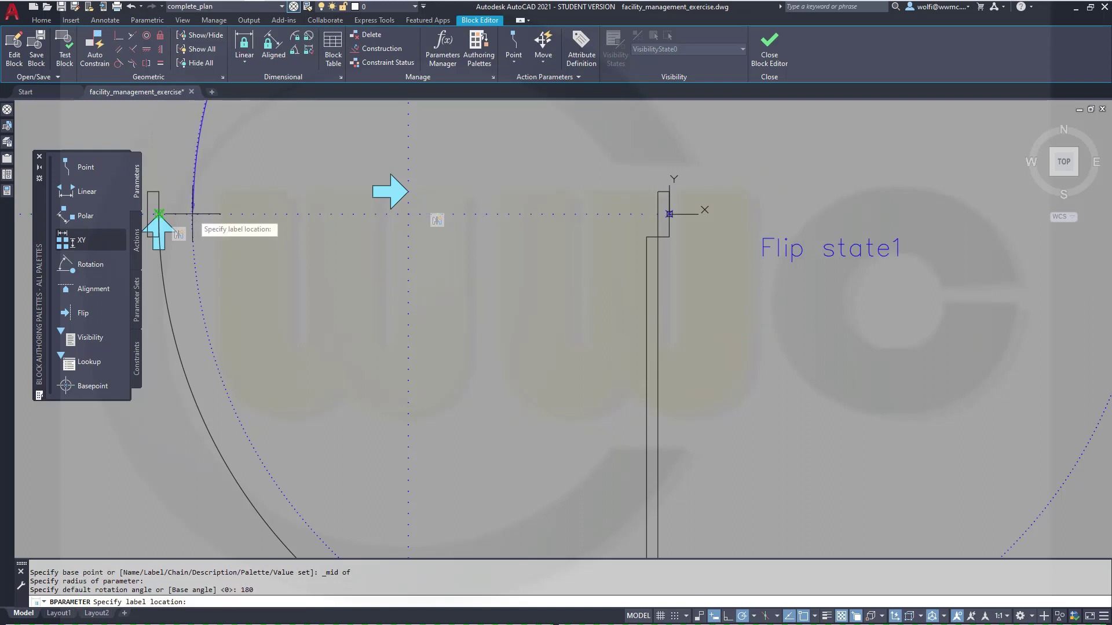
click(193, 215)
scroll(279, 260, down, 8)
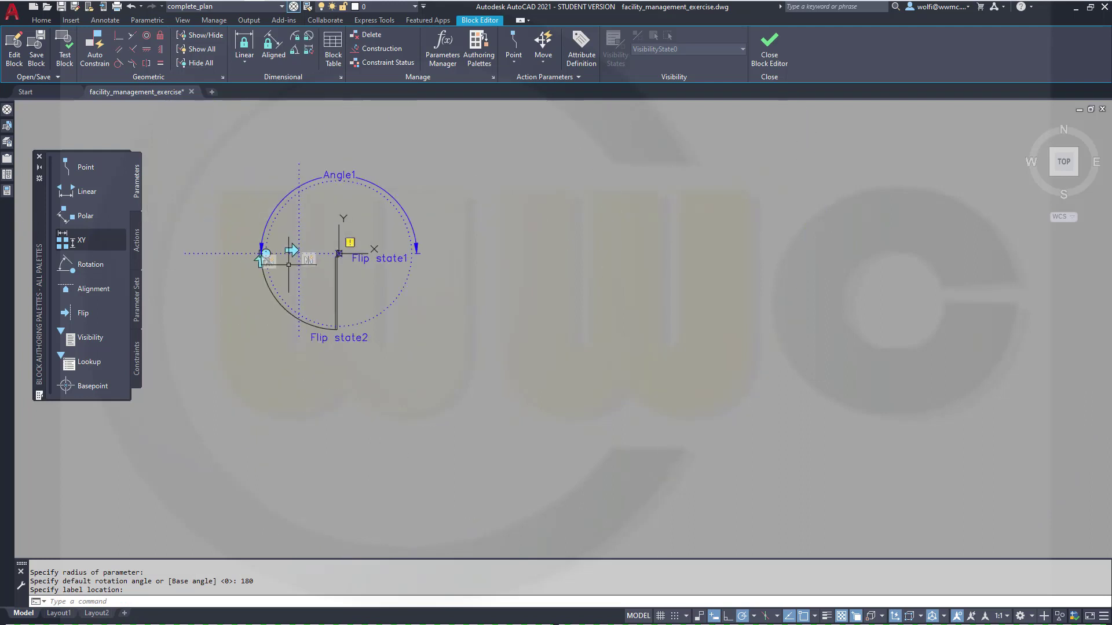
scroll(326, 197, up, 4)
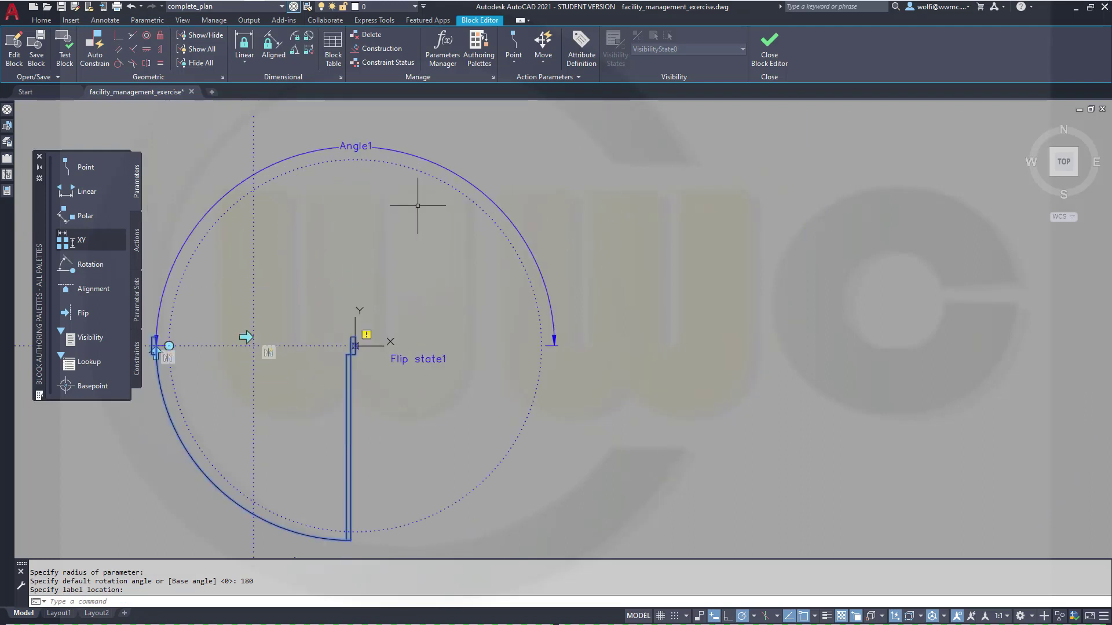
scroll(310, 216, down, 2)
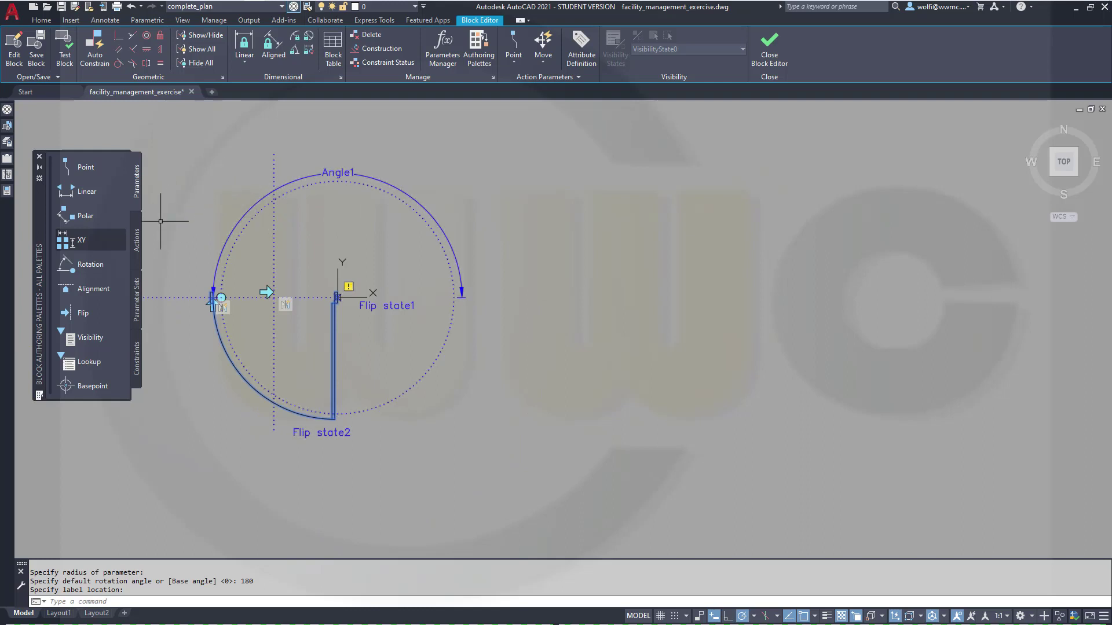
Step: Add a Rotate action to the rotation parameter, with all door geometry and all parameters as its selection set
click(135, 244)
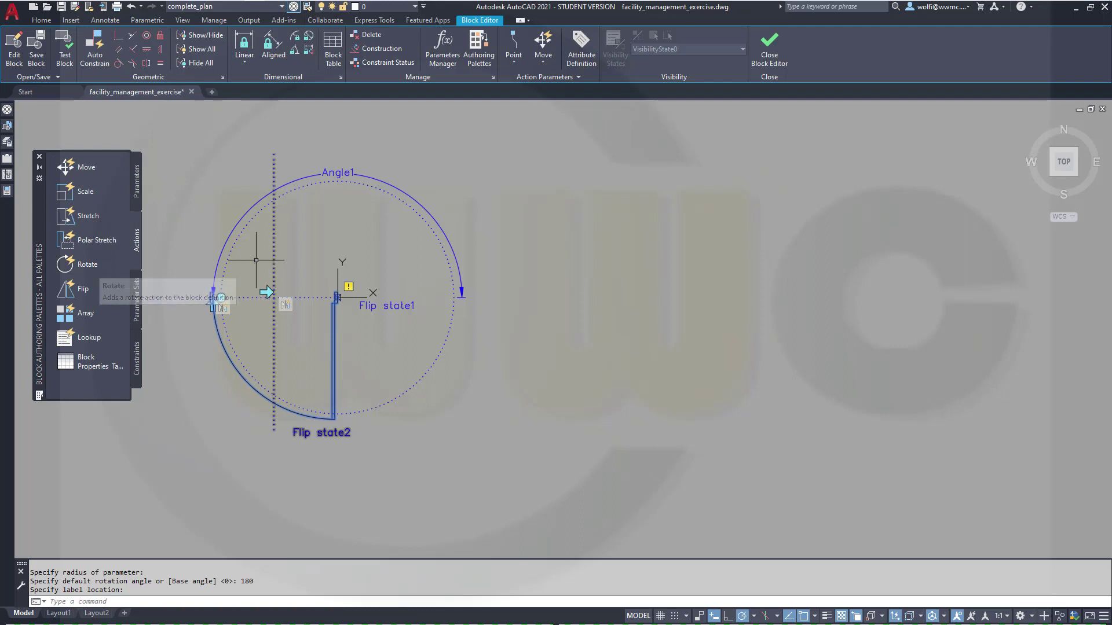
click(88, 266)
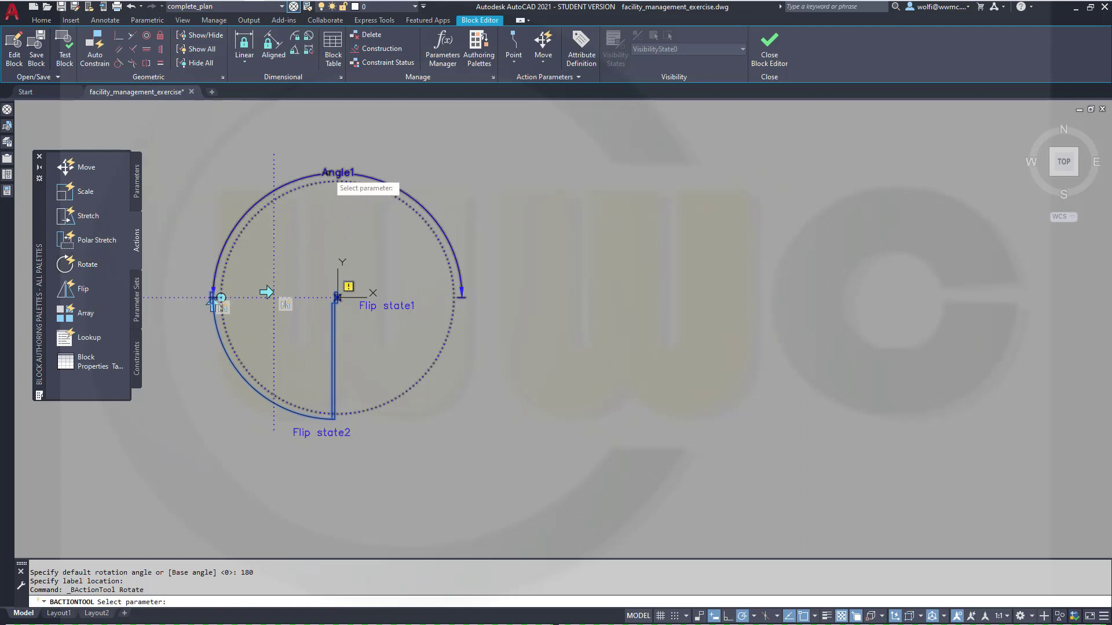
click(330, 172)
click(548, 475)
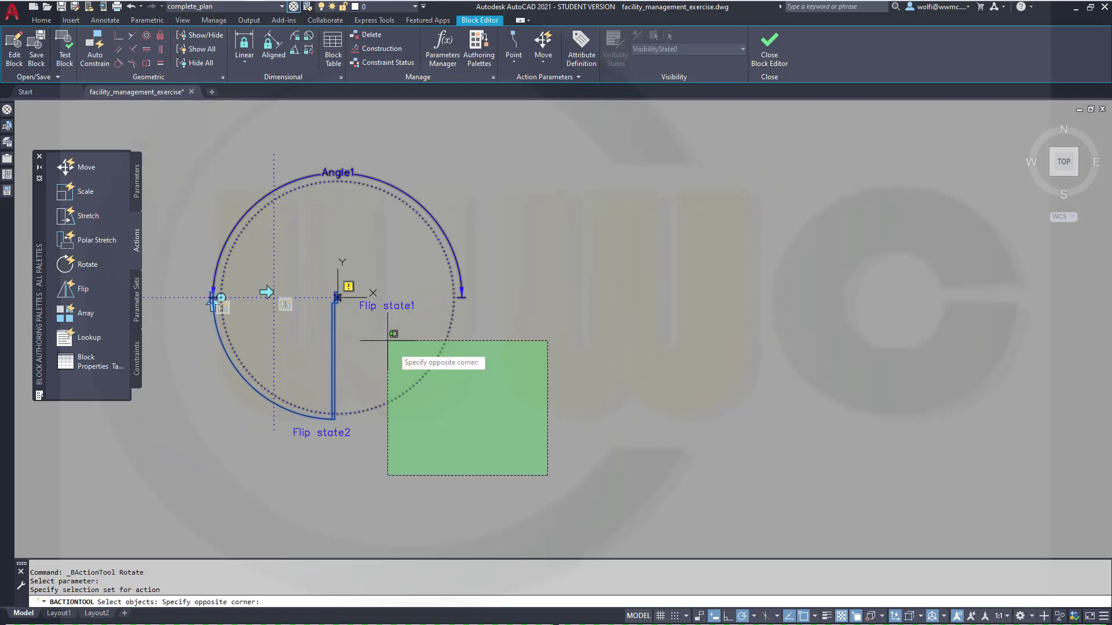
click(218, 186)
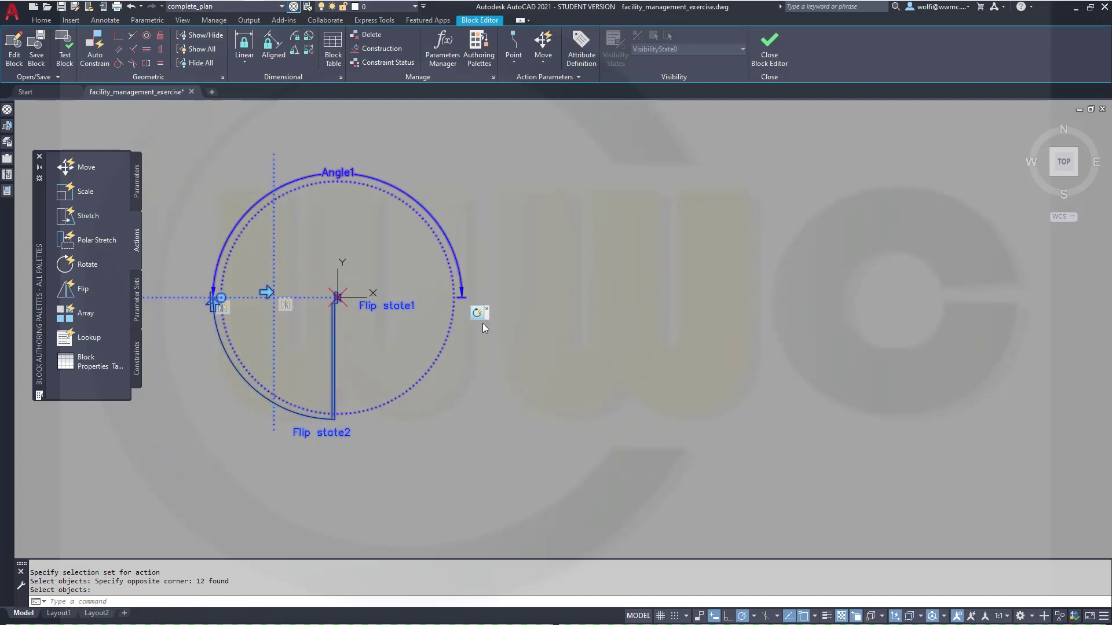
Step: Open the updated door block in a test window and select it to show its flip and rotation grips
scroll(470, 373, down, 2)
middle_drag(279, 375, 391, 383)
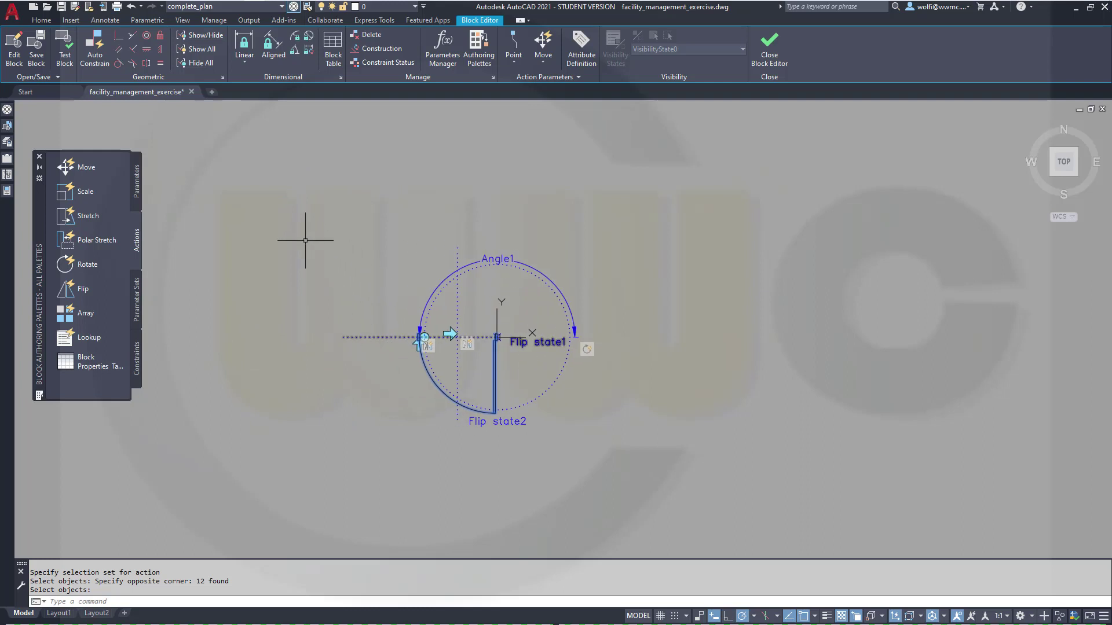
click(69, 56)
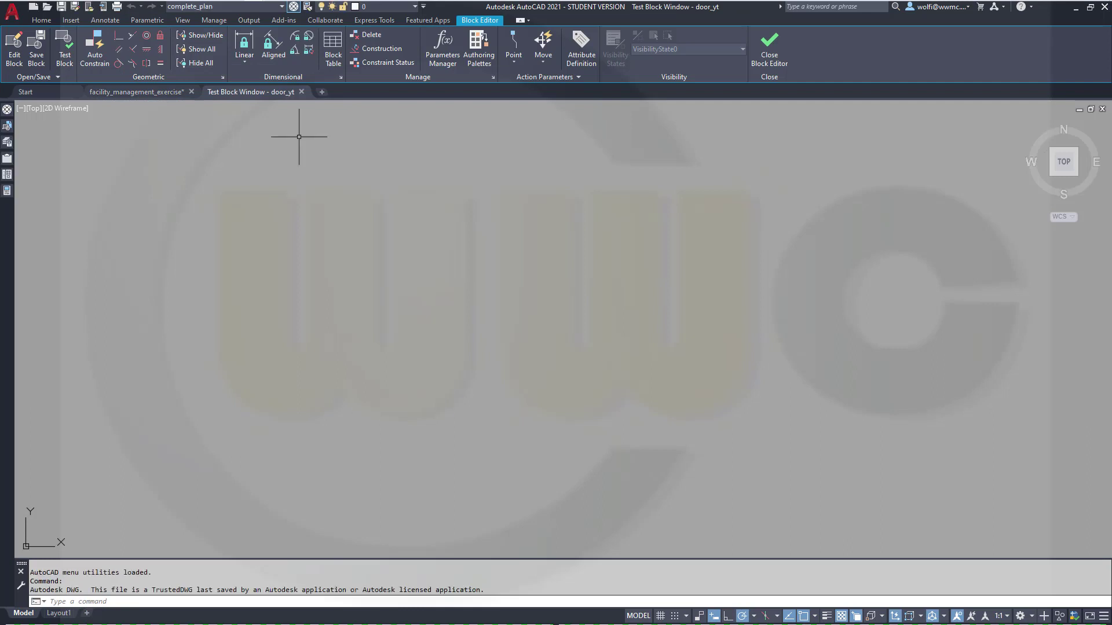
middle_click(471, 259)
middle_click(471, 258)
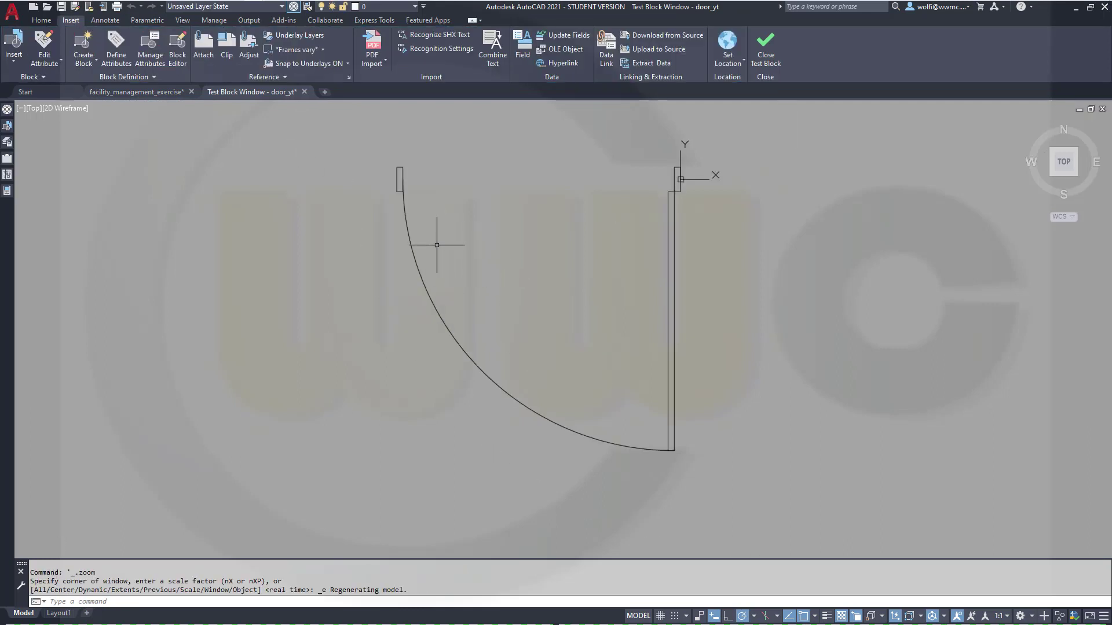
click(417, 254)
middle_drag(504, 238, 503, 301)
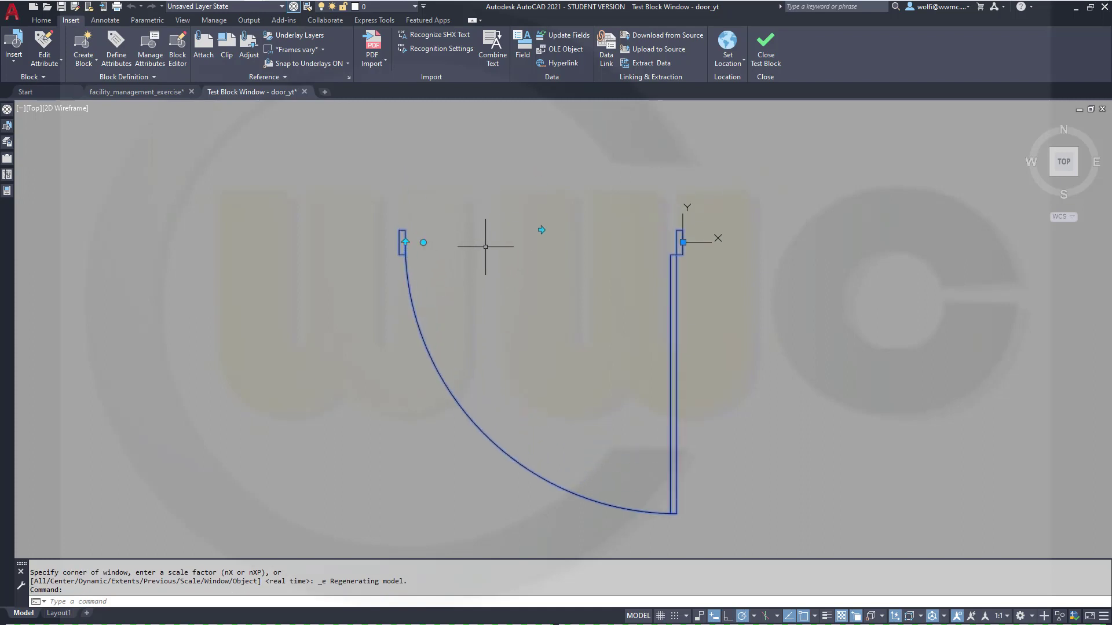
Step: Try the rotation grip on the unflipped door in the test window, then cancel the rotation
click(423, 242)
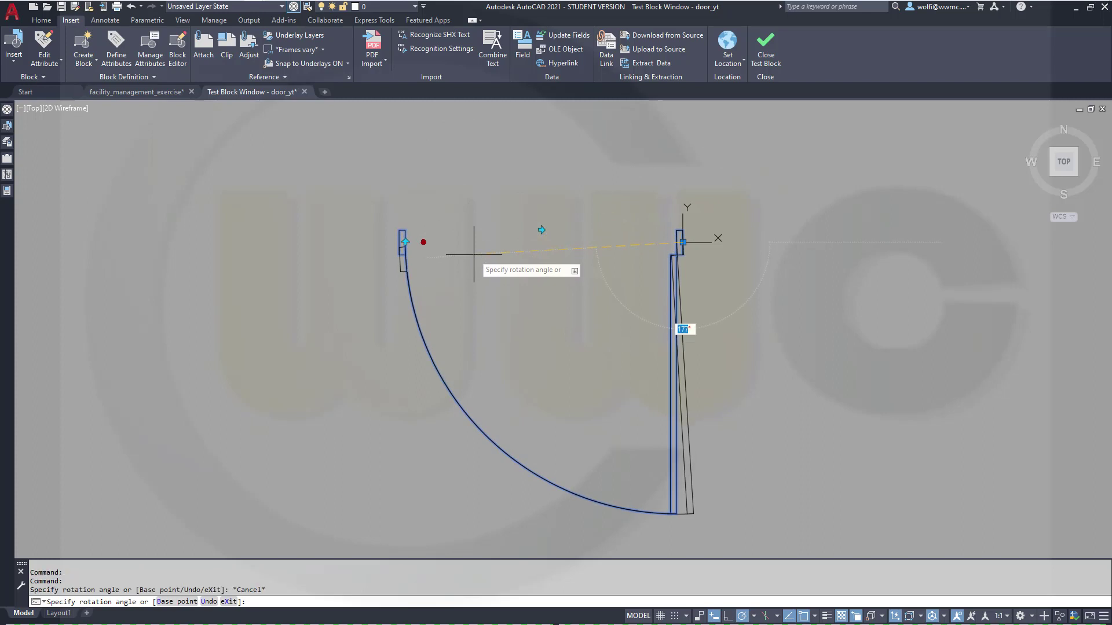
key(Escape)
scroll(535, 252, up, 2)
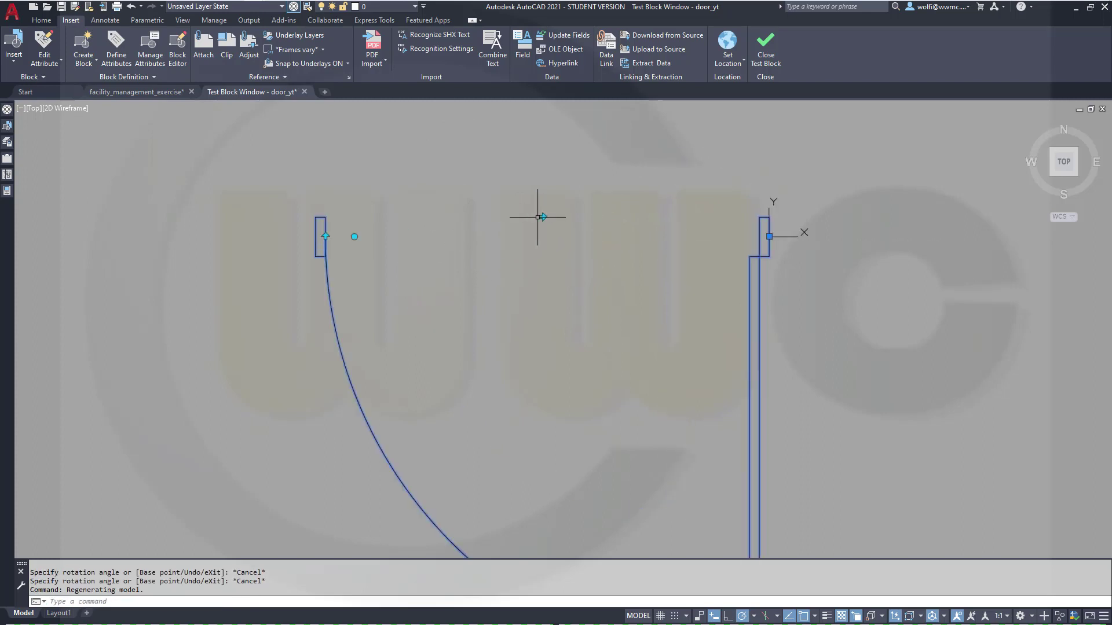
Step: Flip the test door horizontally, try its rotation grip again, and close the test window
click(542, 216)
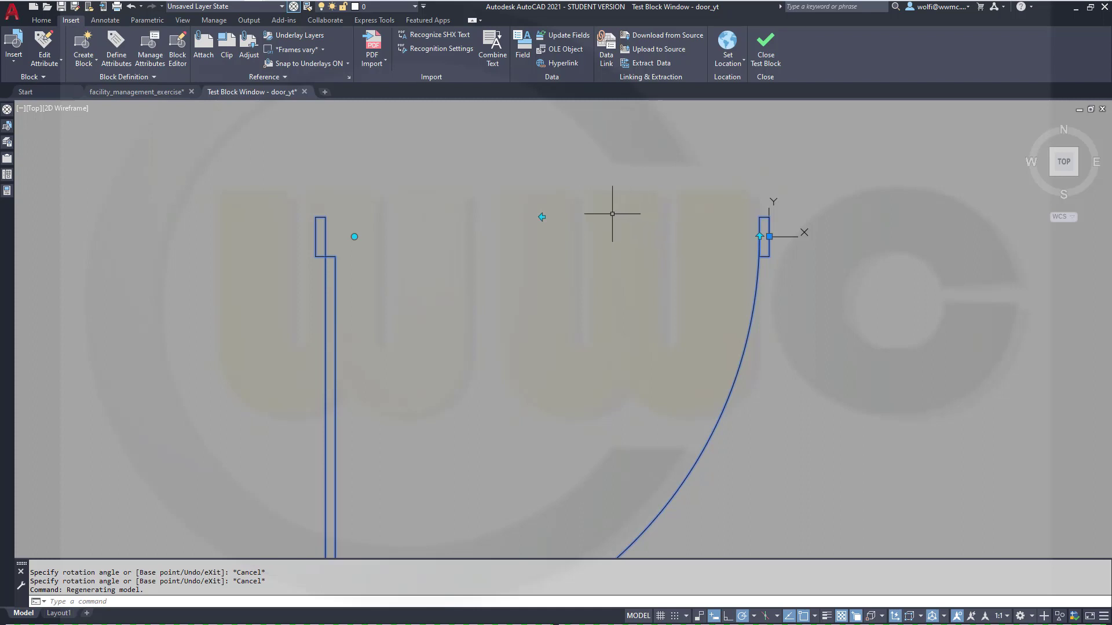
click(355, 236)
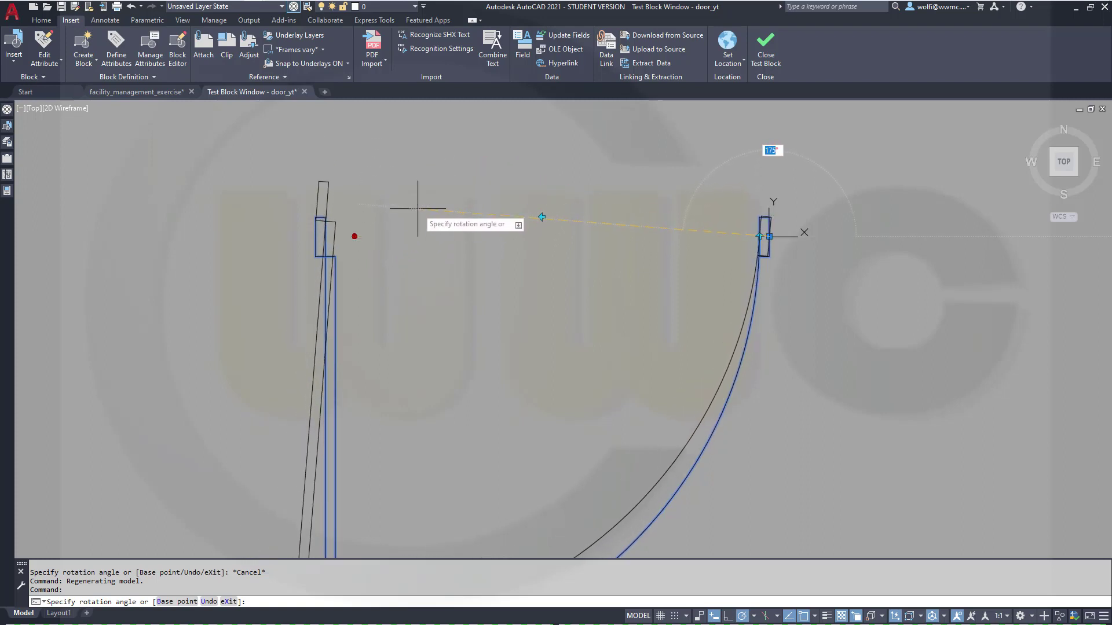
click(409, 237)
key(Escape)
key(Escape)
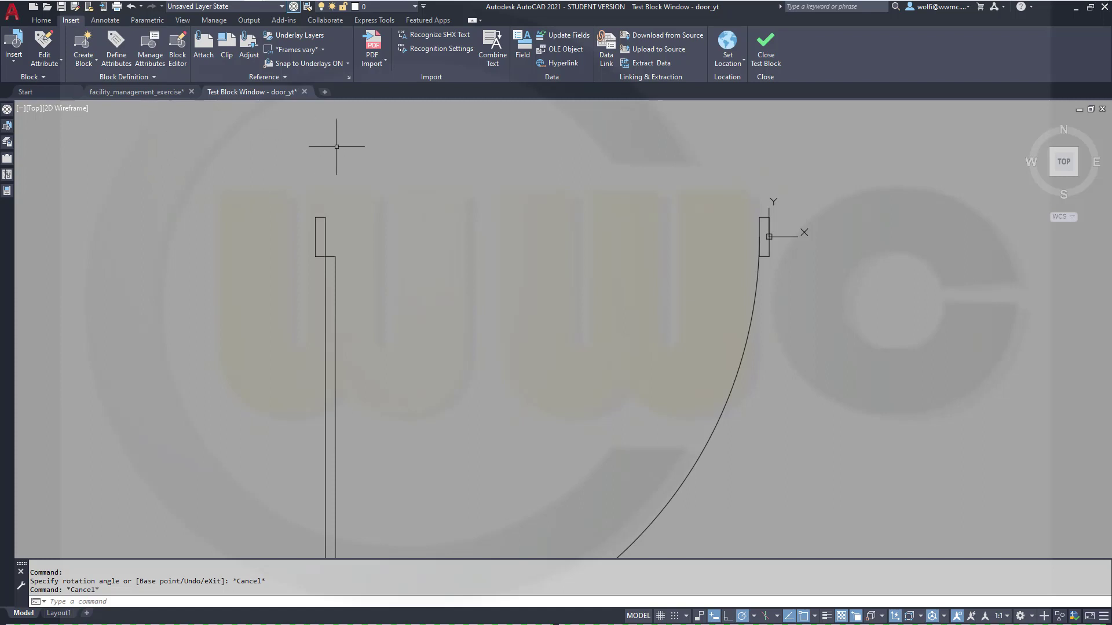
click(764, 64)
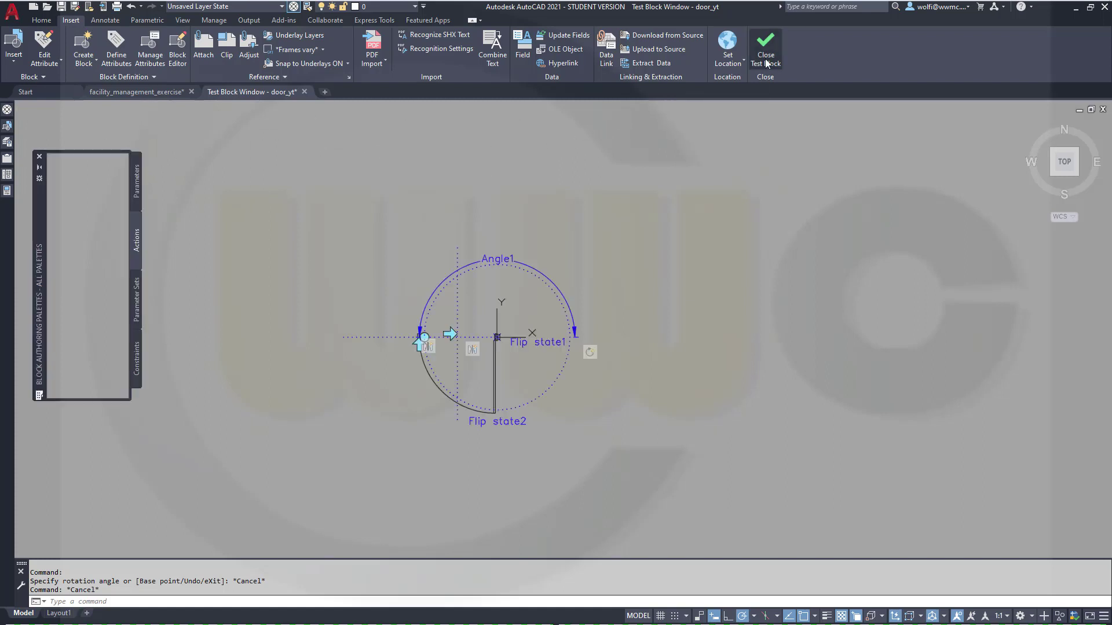
Step: Define a new selection set for the horizontal flip action (Flip state2), containing all door geometry and all parameters, including the rotation parameter
scroll(355, 365, up, 2)
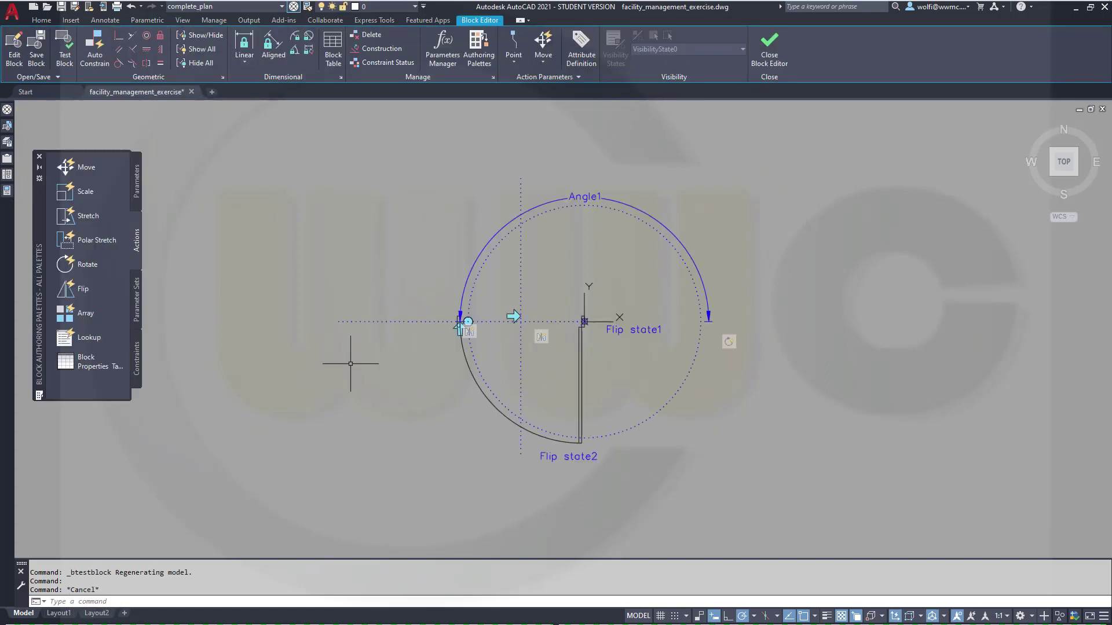
scroll(460, 406, up, 4)
scroll(546, 303, down, 2)
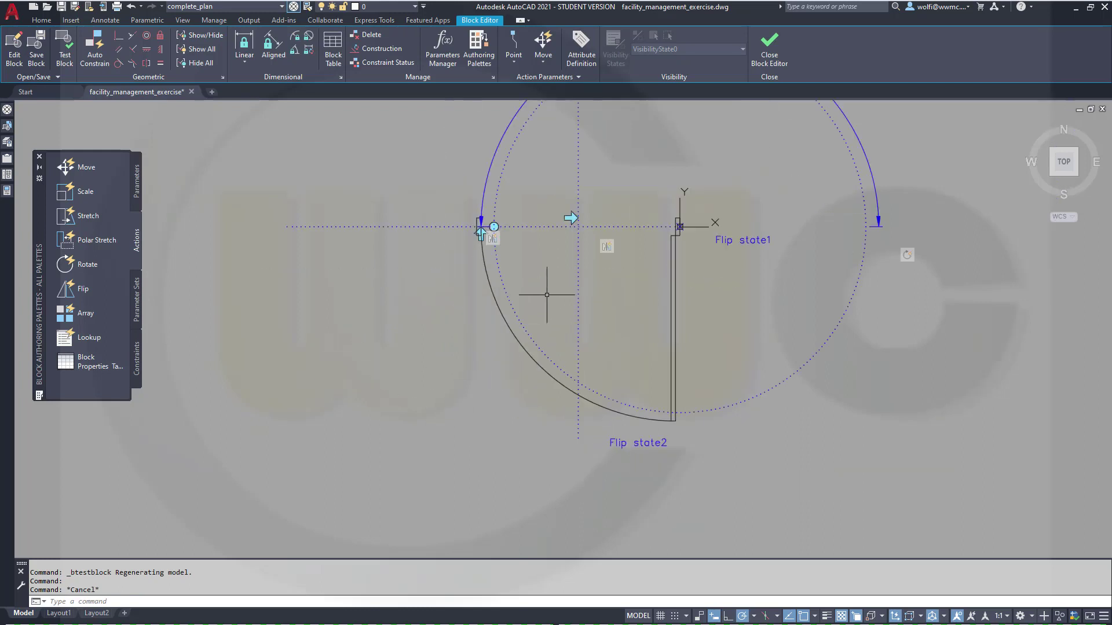
scroll(546, 293, up, 2)
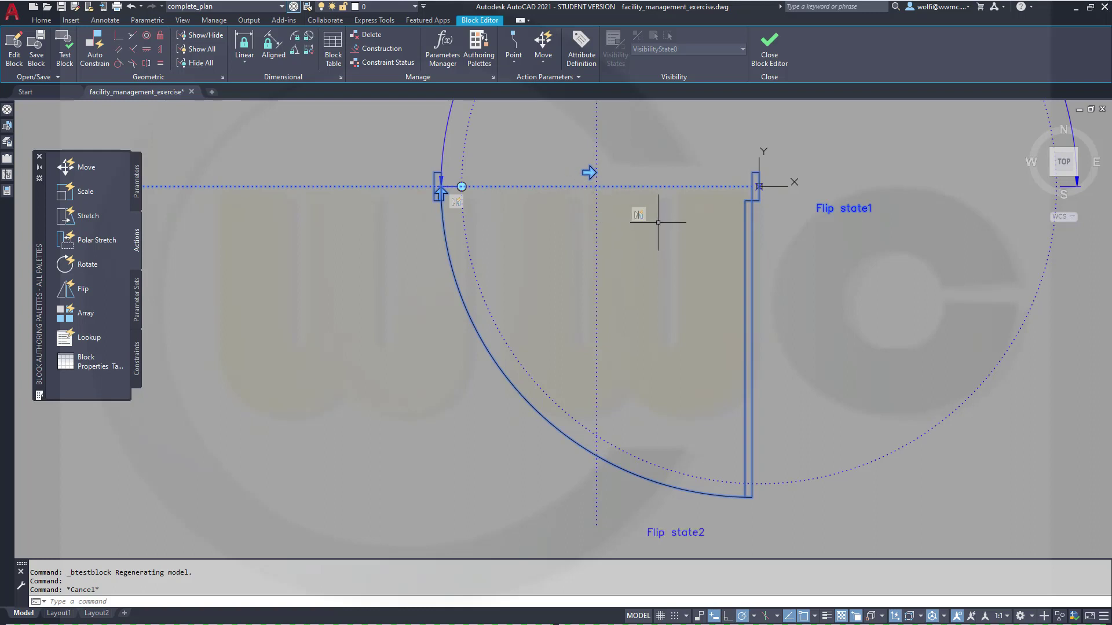
scroll(650, 279, down, 2)
scroll(644, 249, up, 2)
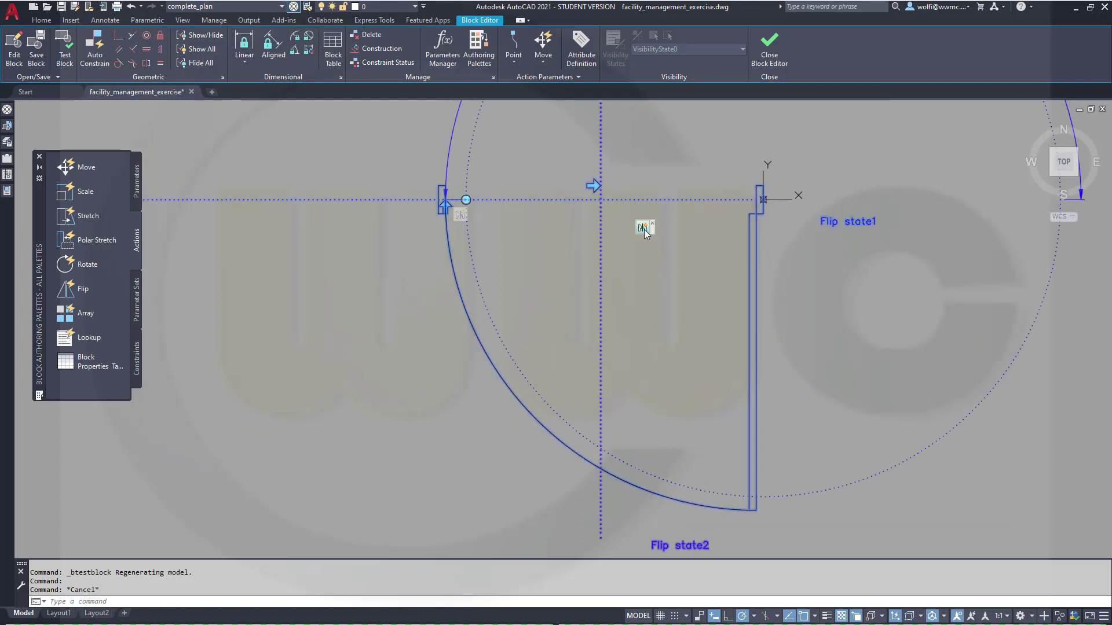
right_click(643, 229)
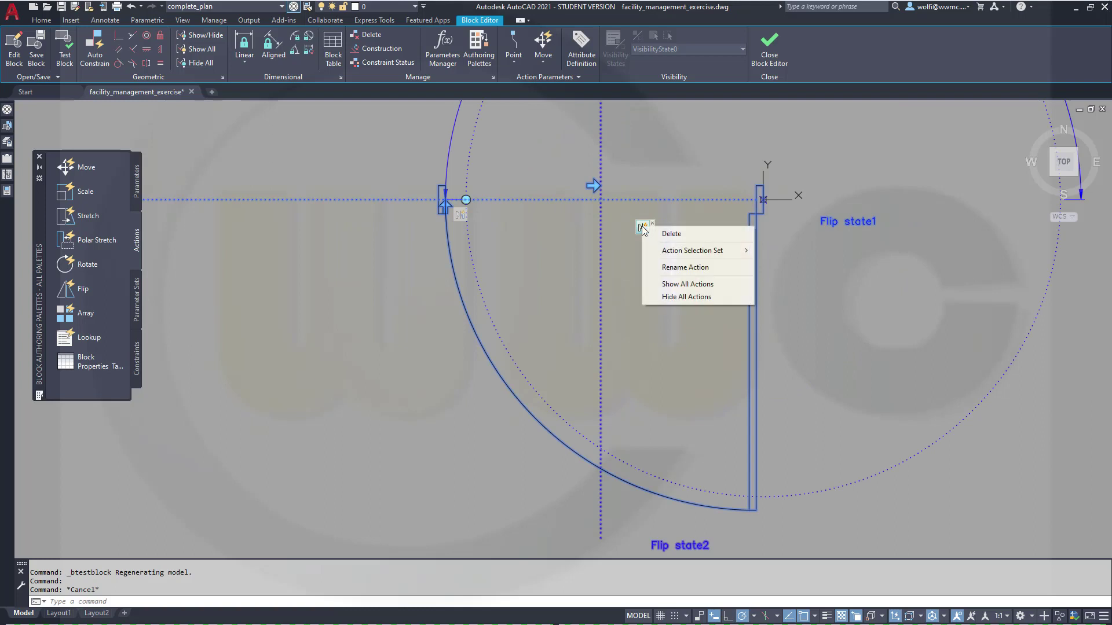
mouse_move(669, 251)
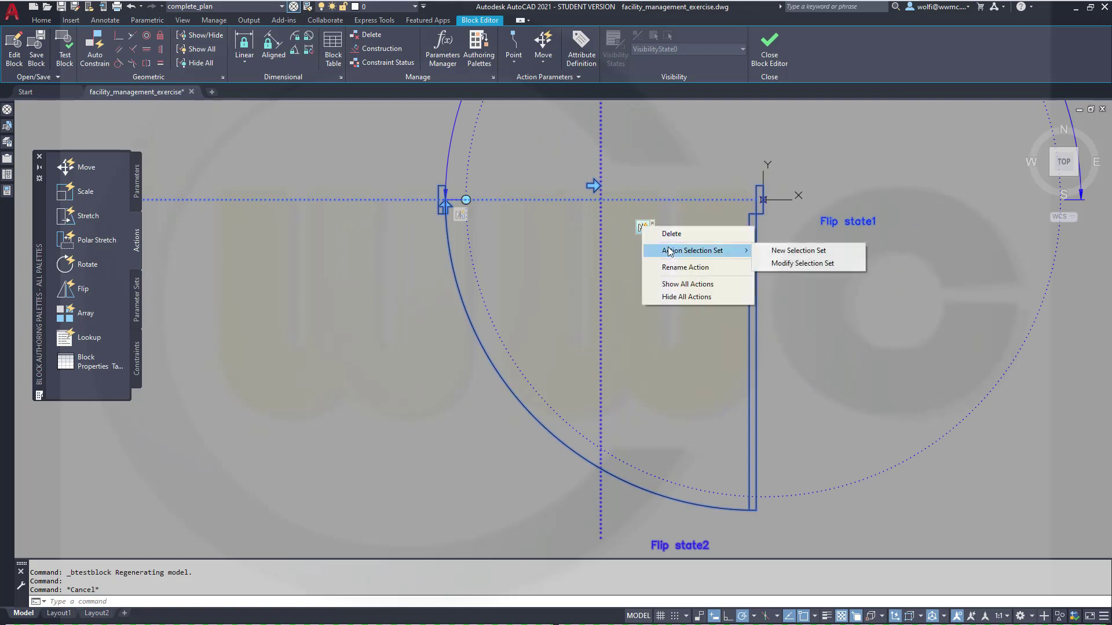
click(798, 250)
scroll(794, 277, down, 4)
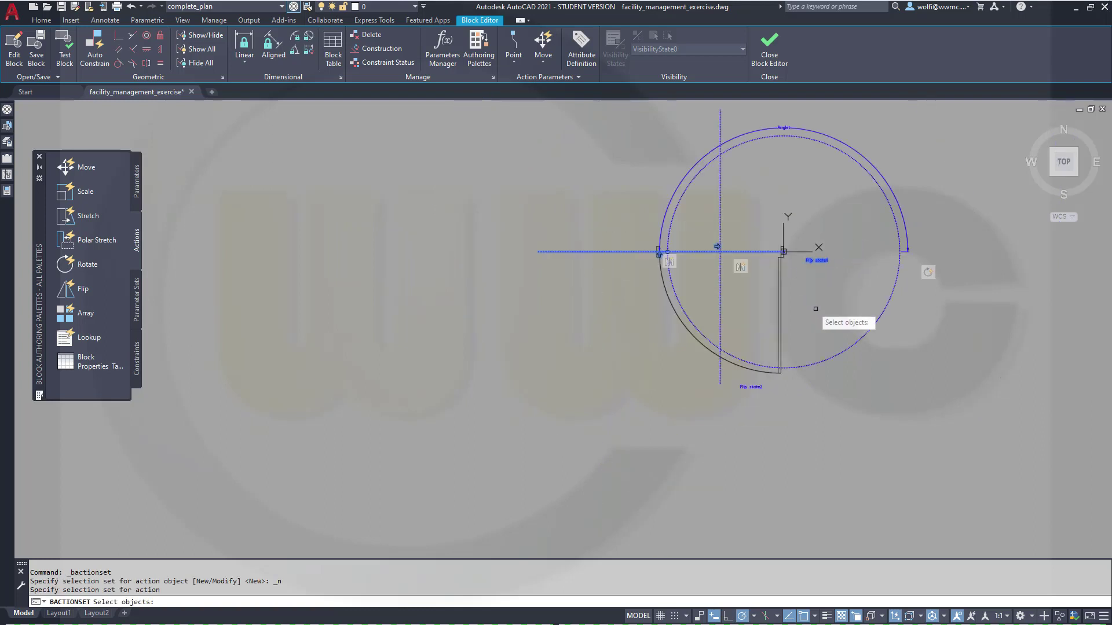
click(984, 454)
click(602, 106)
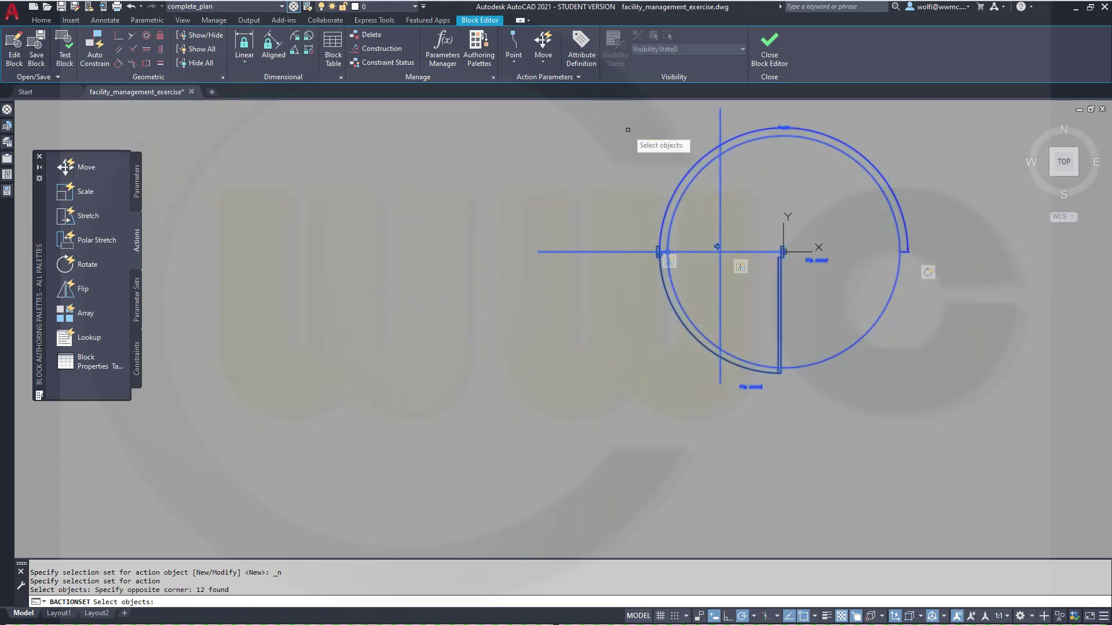
key(Return)
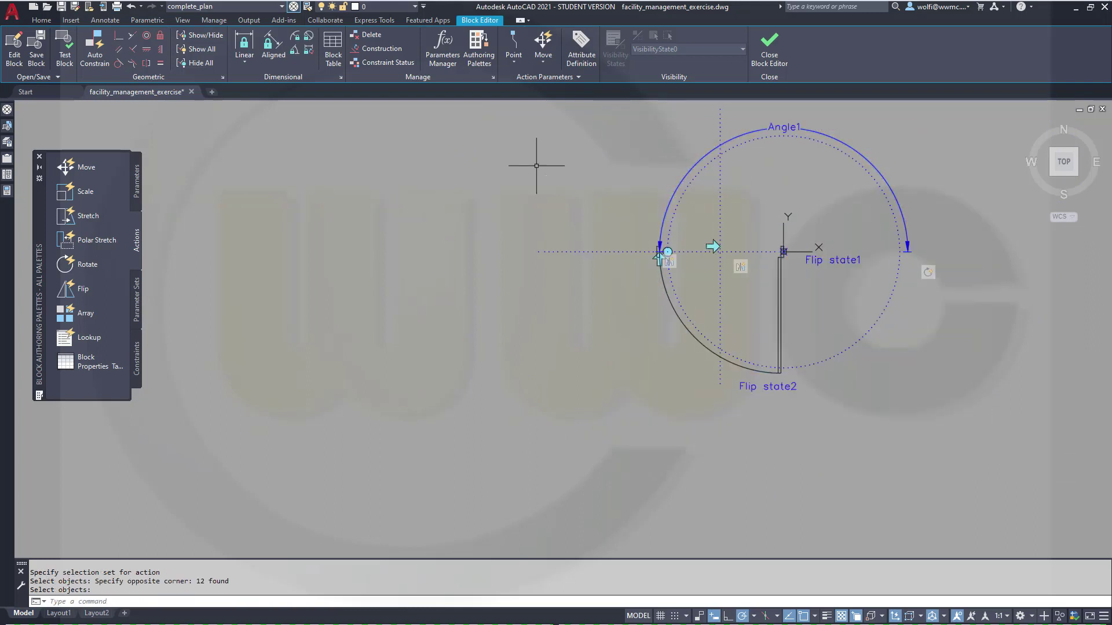
Step: Open the revised door block in a test window and select the door to show its grips
click(70, 57)
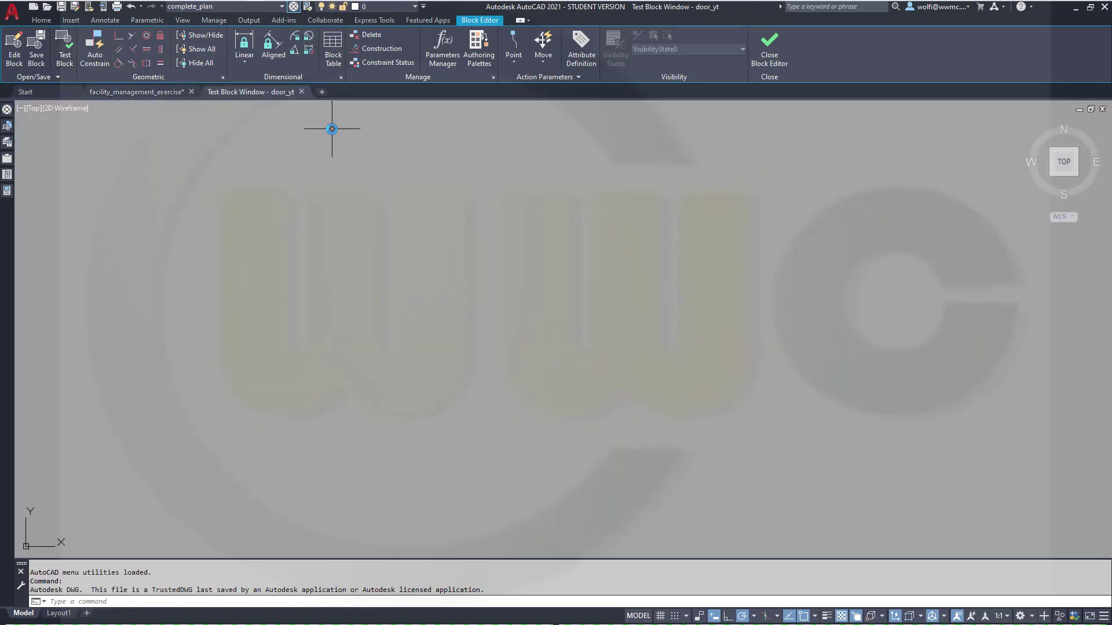
middle_click(404, 256)
middle_click(405, 256)
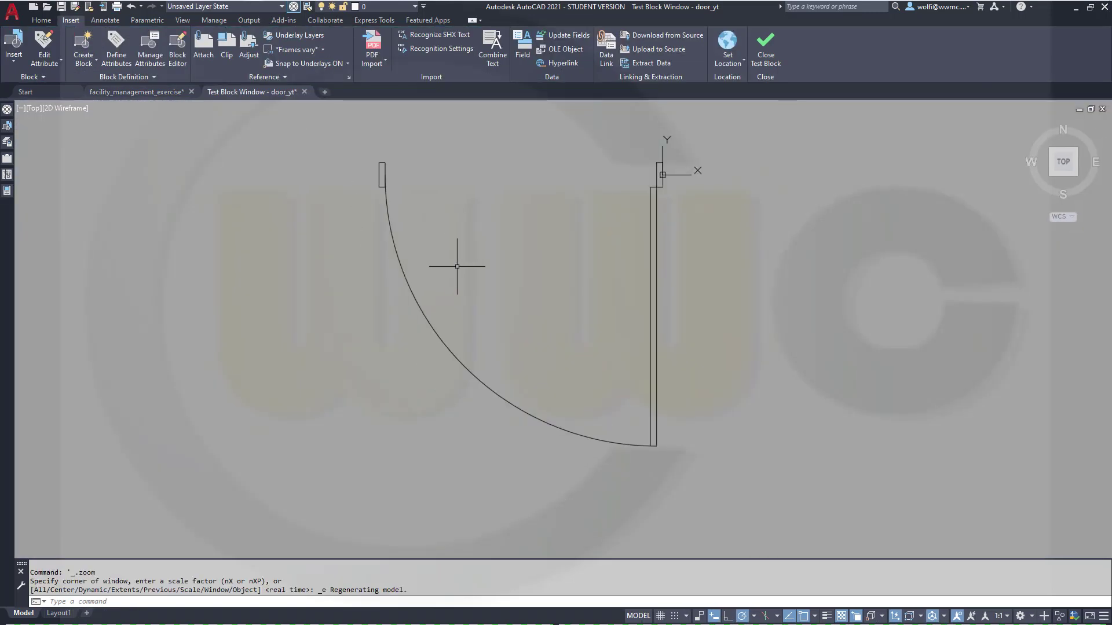
click(404, 280)
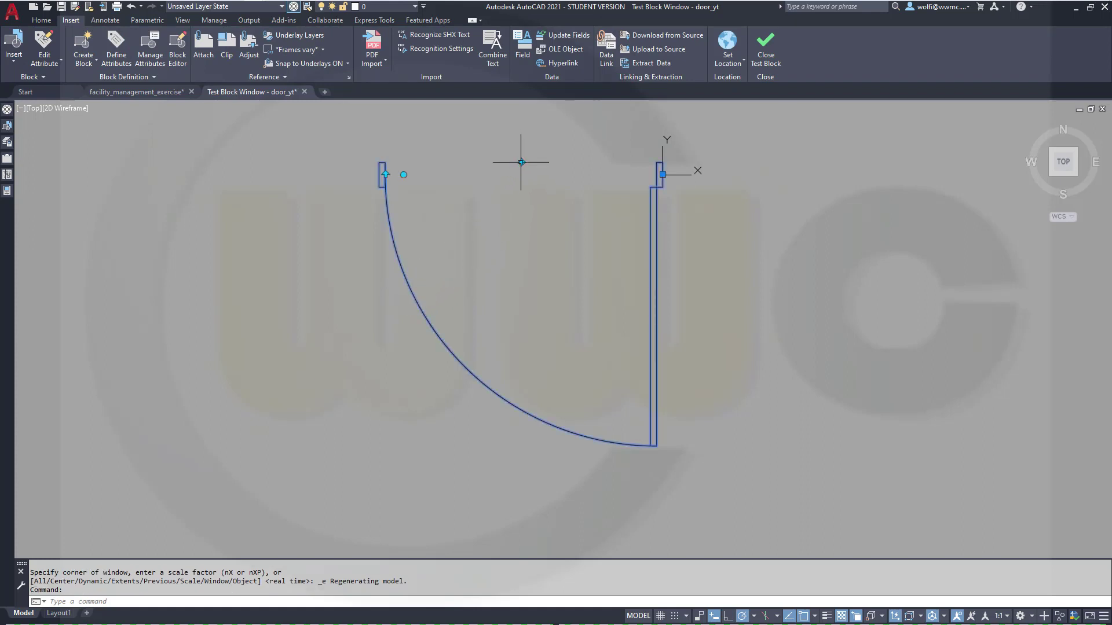
Step: Flip the door horizontally and check that the rotation grip flips with it and rotates about the other frame
click(521, 162)
middle_drag(569, 230, 573, 325)
click(633, 282)
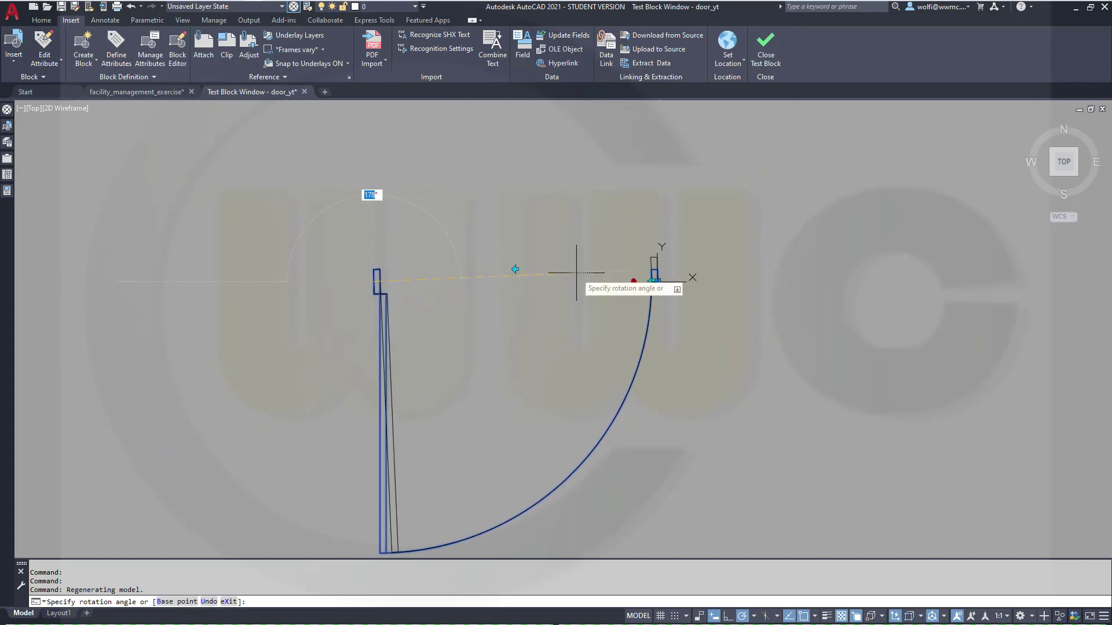
key(Escape)
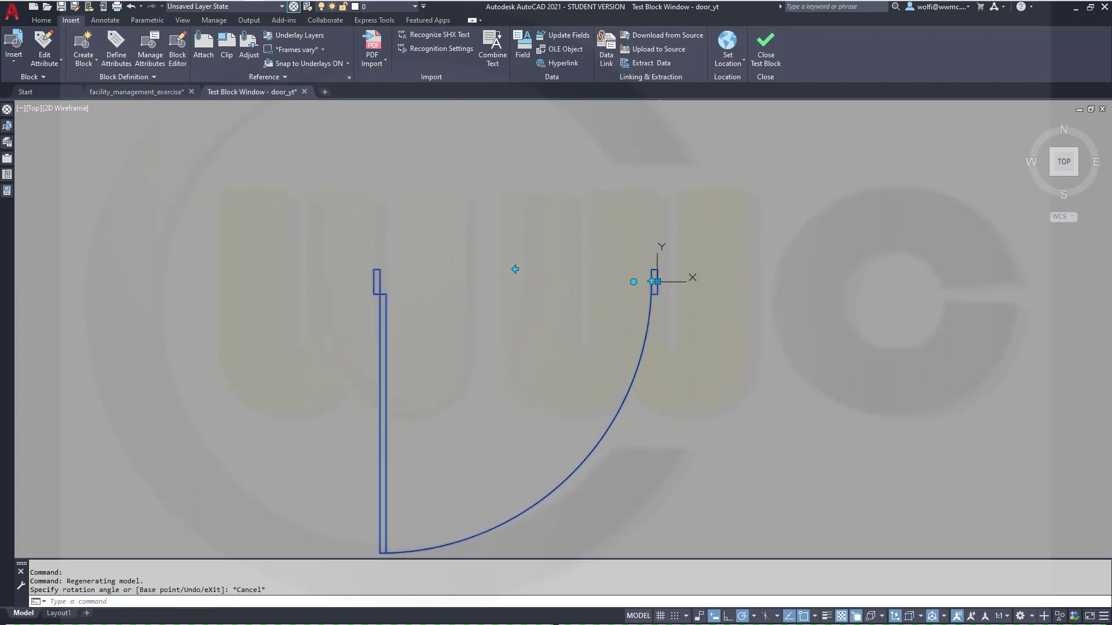
key(Escape)
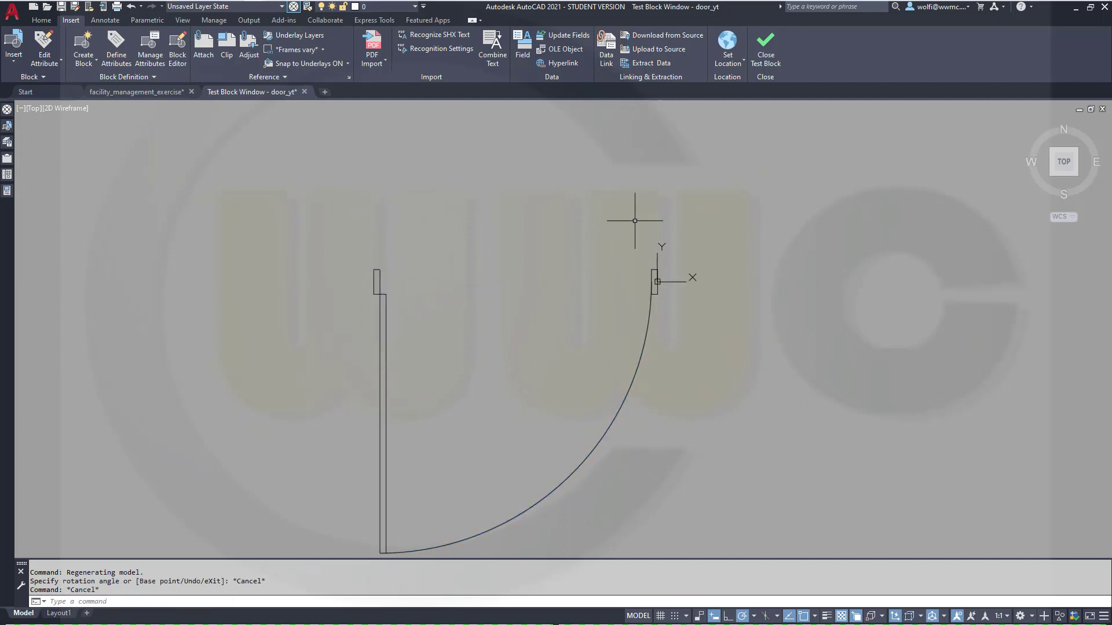
Step: Close the test window and save the block definition
click(768, 61)
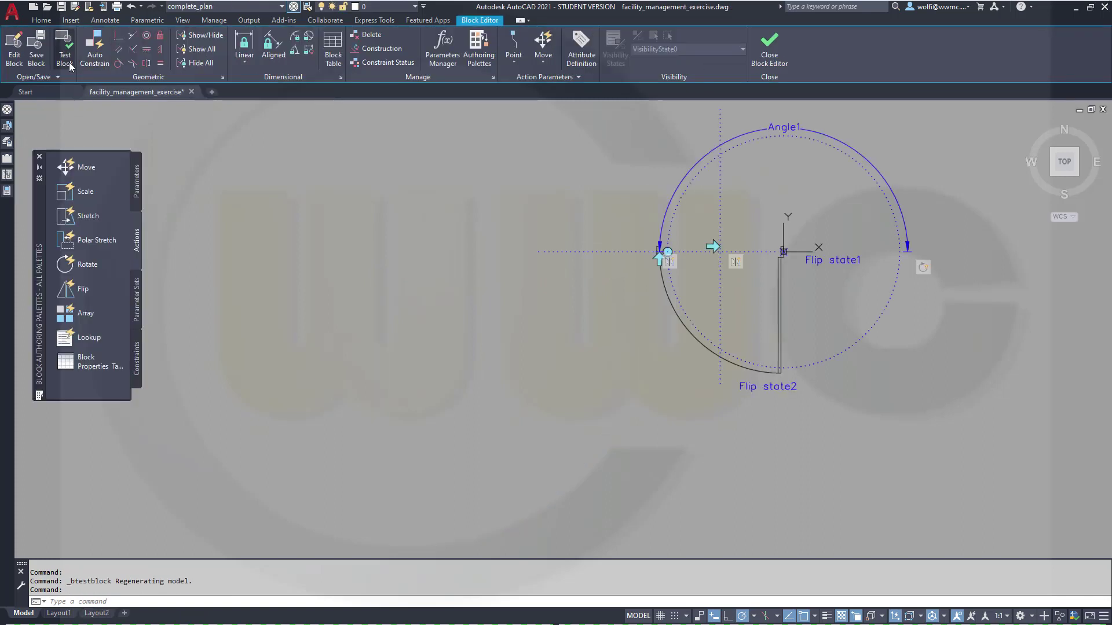
click(36, 58)
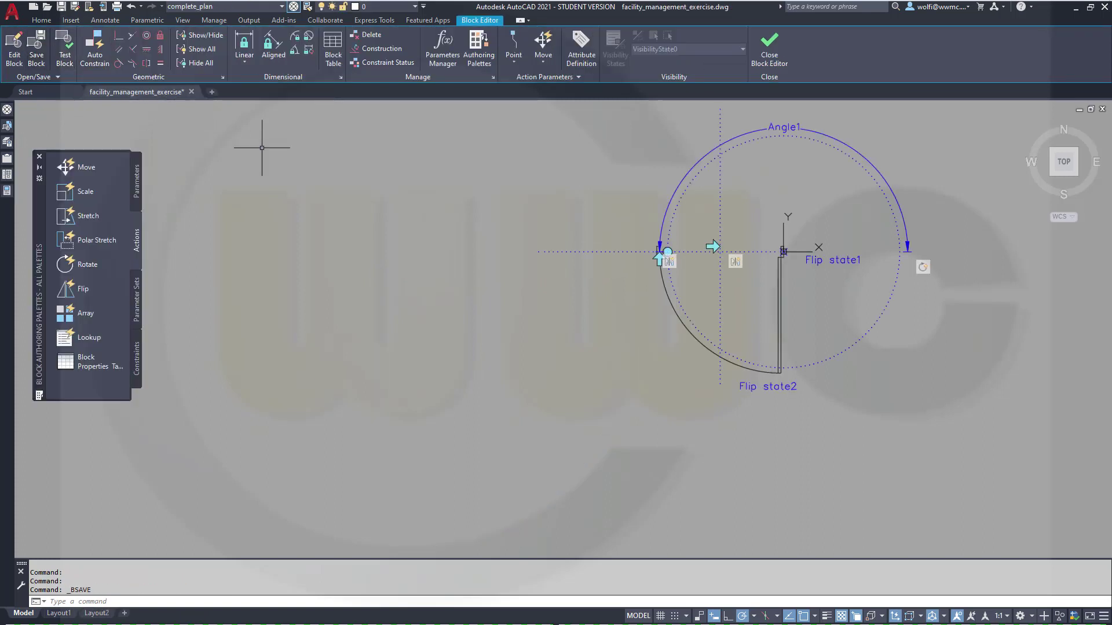
Step: Set the rotation parameter's angle type to Increment with an angle increment of 5
mouse_move(463, 182)
middle_down()
mouse_move(464, 193)
mouse_move(346, 284)
middle_up()
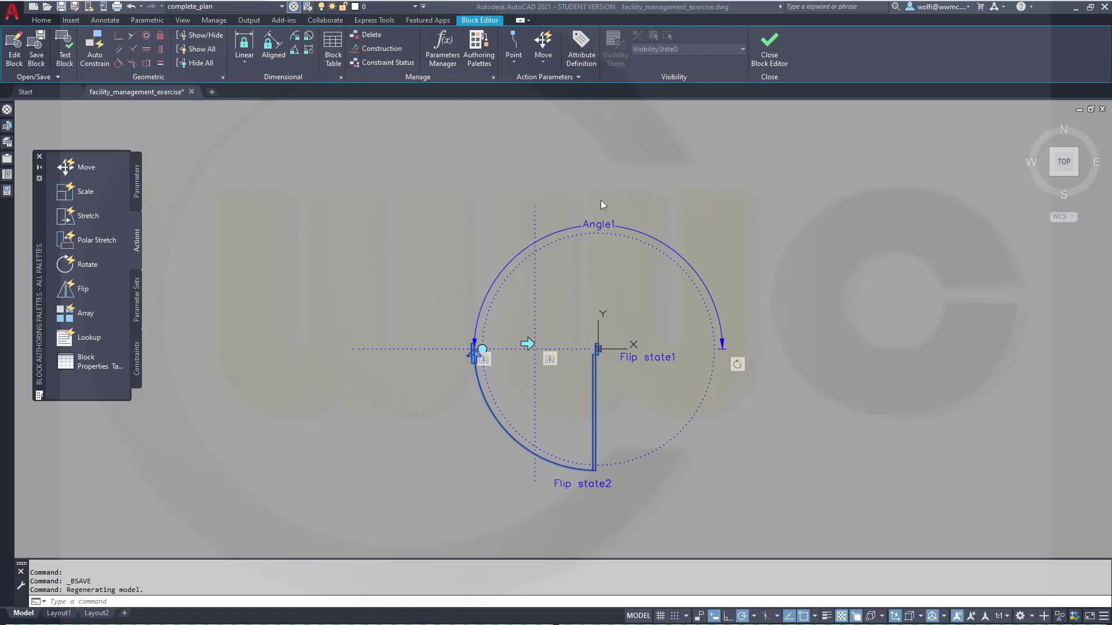
click(599, 228)
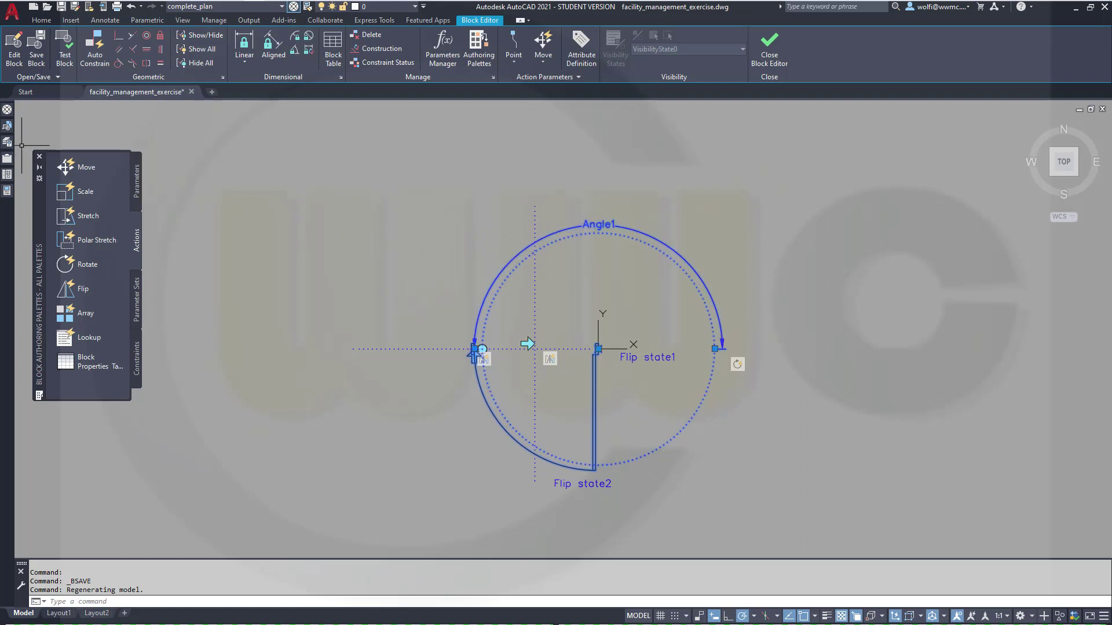
mouse_move(14, 176)
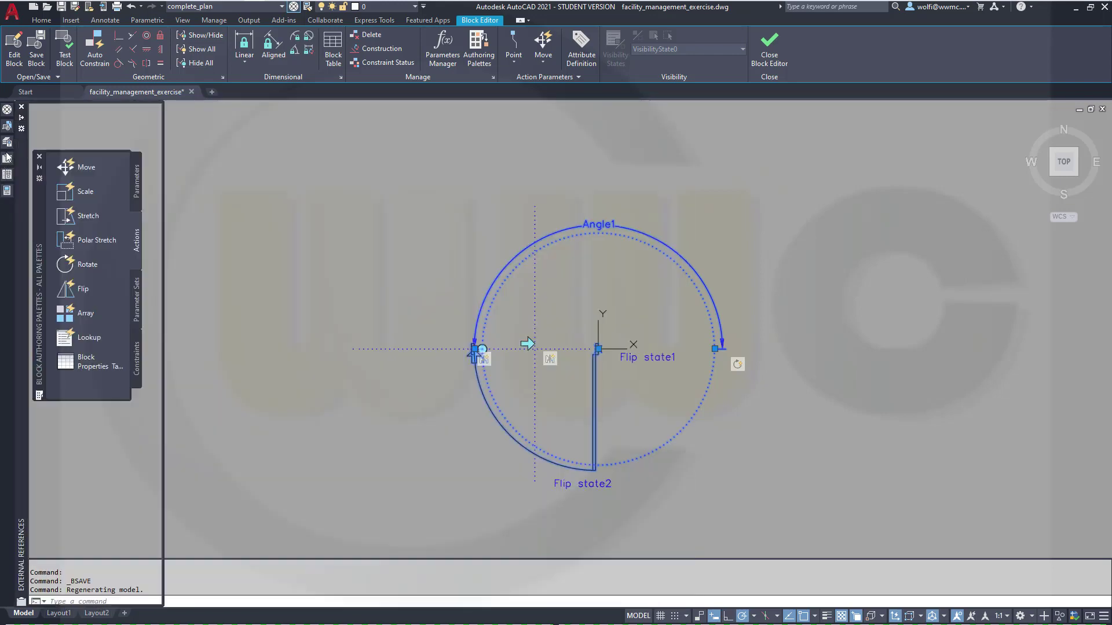
mouse_move(7, 142)
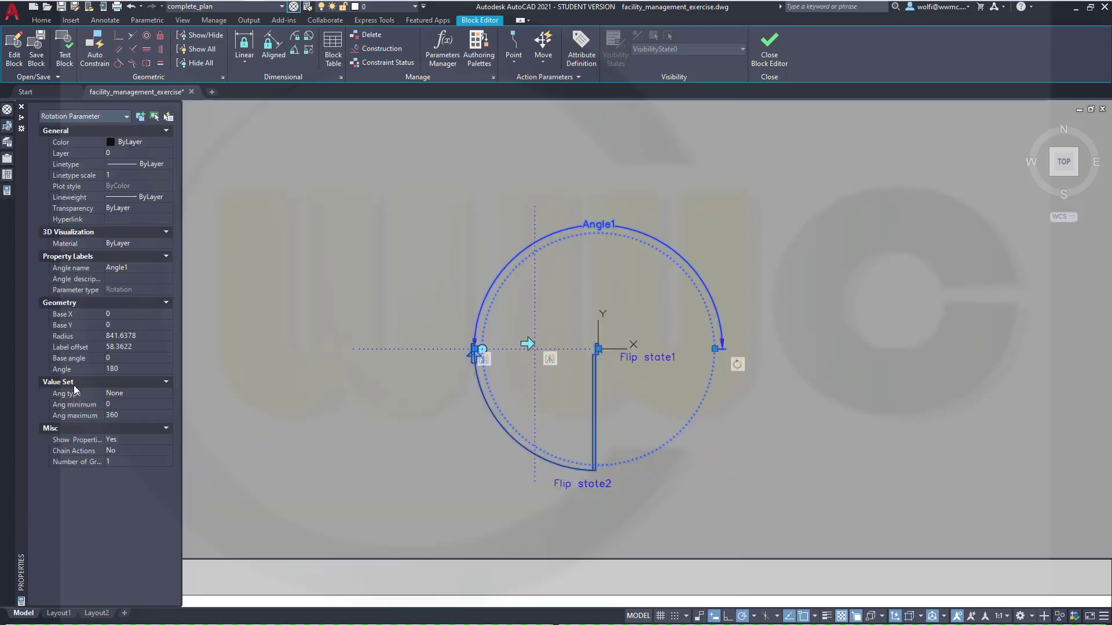
click(169, 396)
click(169, 394)
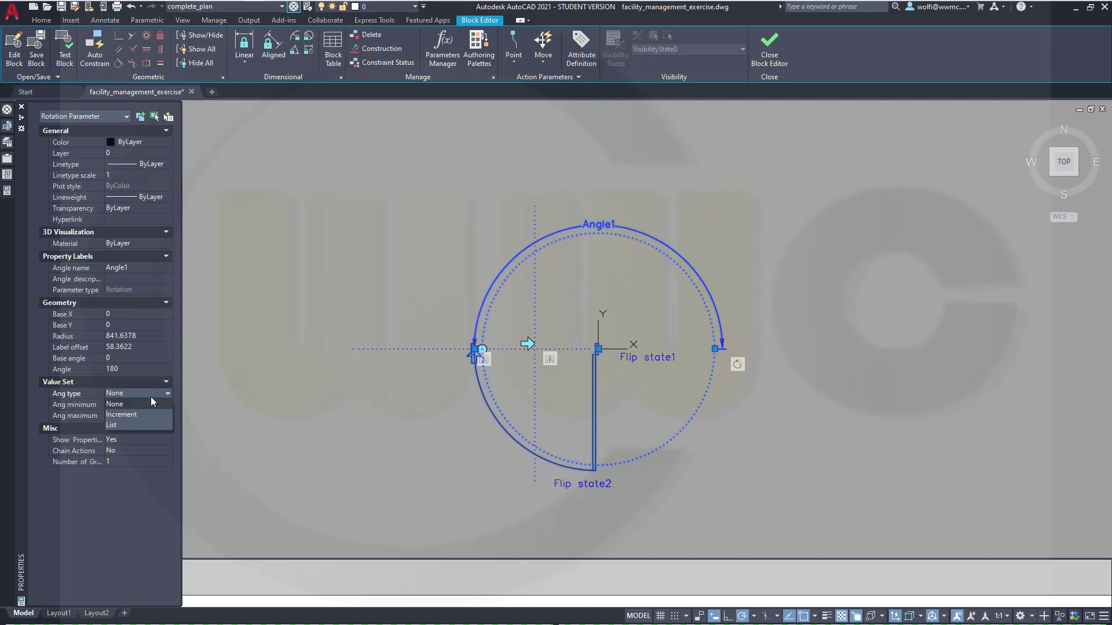
click(122, 414)
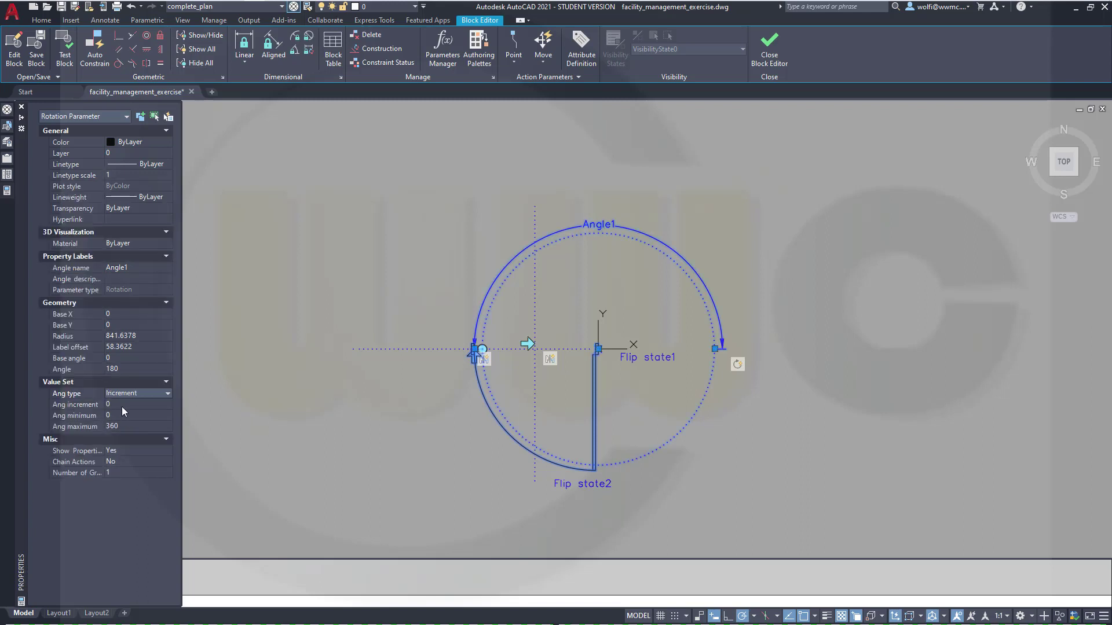
click(118, 404)
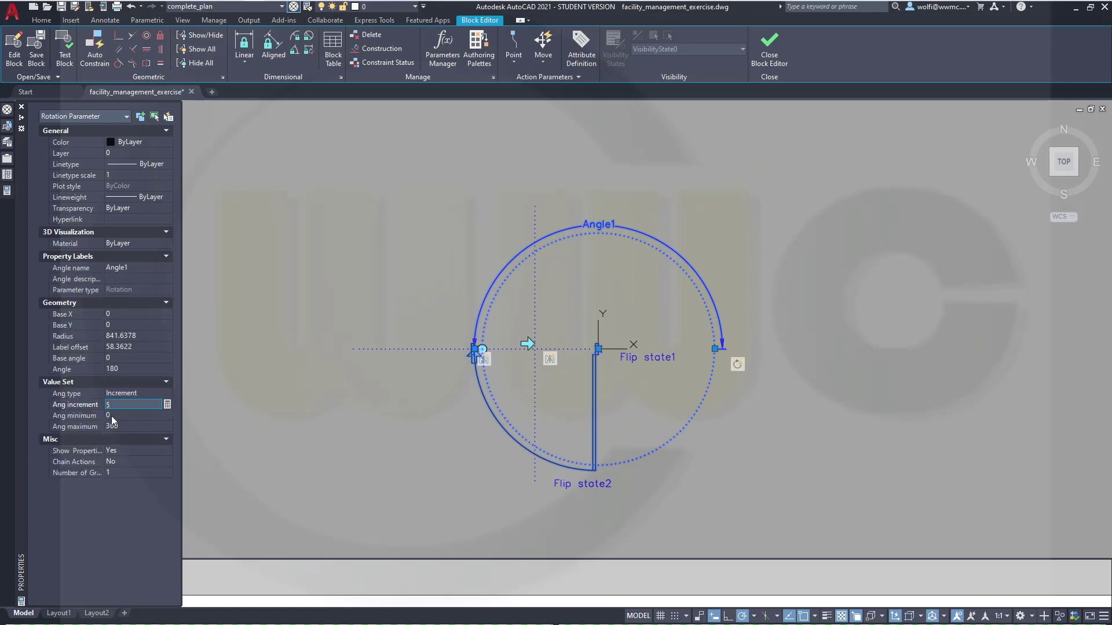
text(5)
key(Return)
key(ctrl+1)
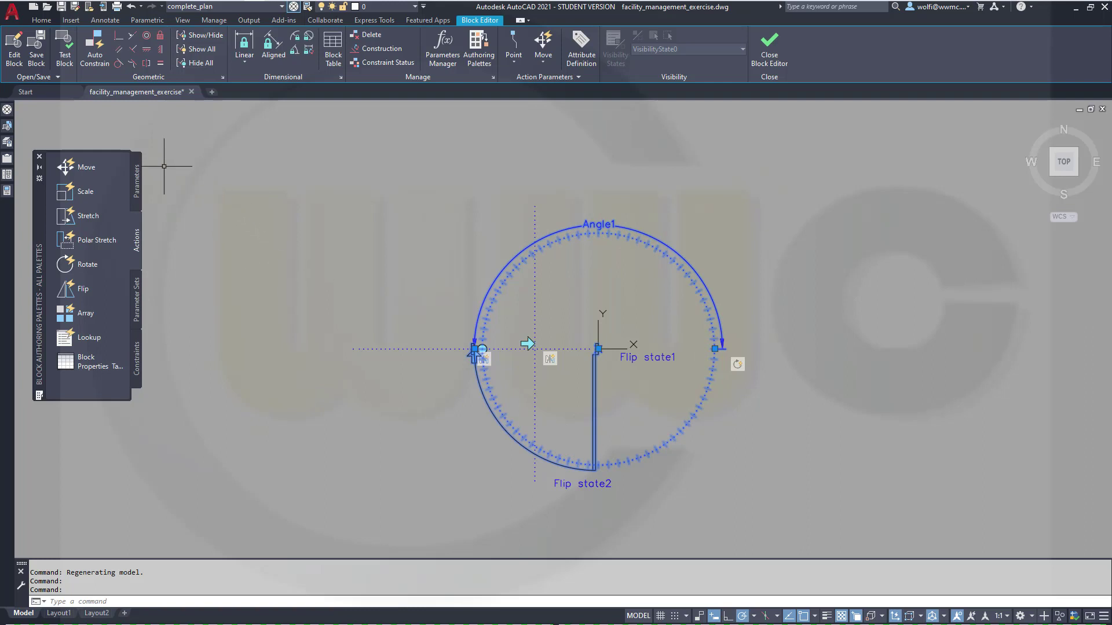
Step: Test the block with the incremental rotation parameter by opening a test window and selecting the door
click(63, 55)
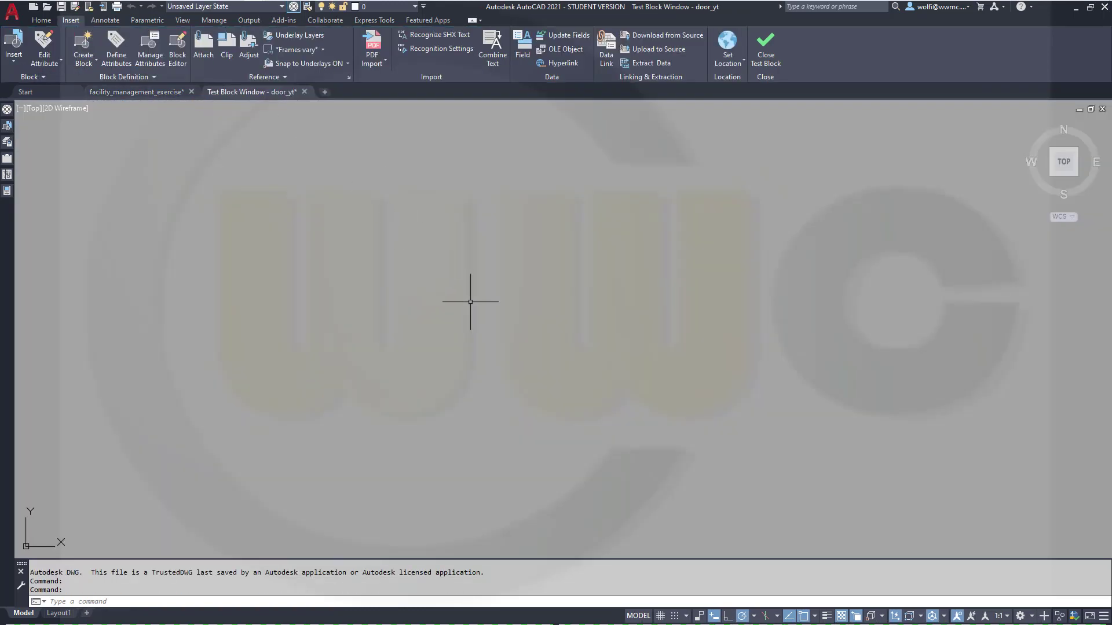
middle_click(485, 310)
middle_click(485, 311)
scroll(497, 316, down, 2)
scroll(505, 330, up, 1)
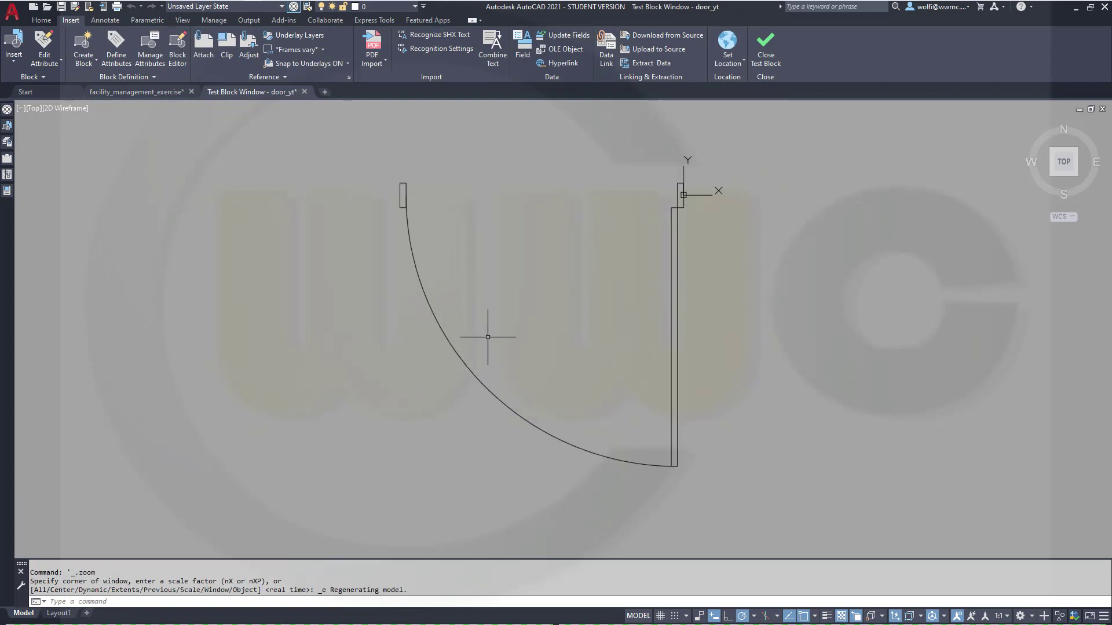
click(457, 354)
scroll(562, 290, down, 2)
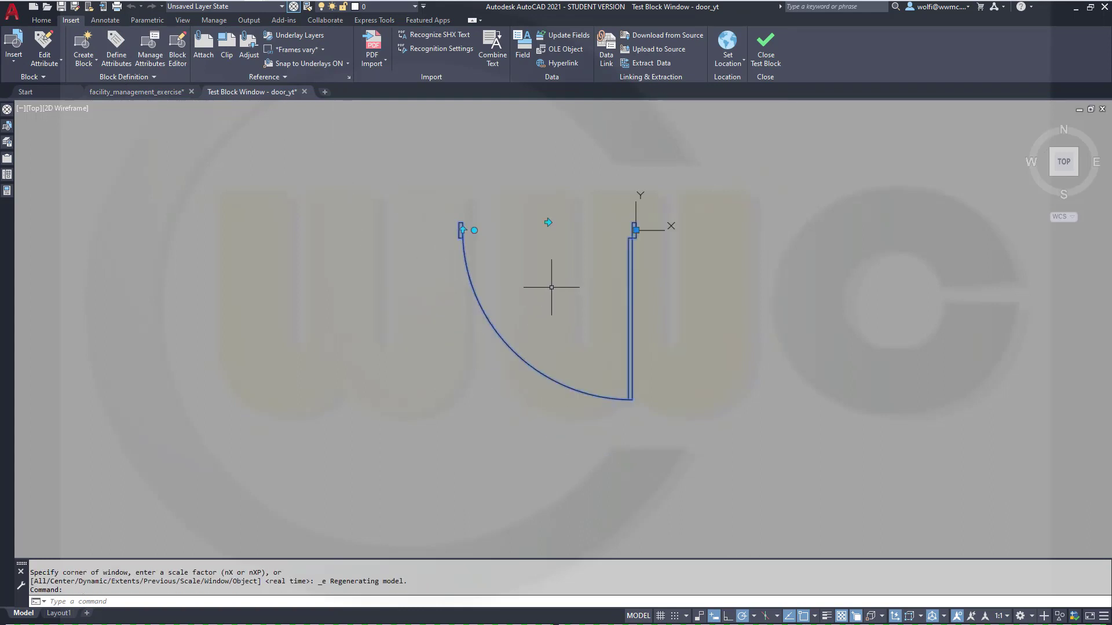
scroll(498, 213, up, 2)
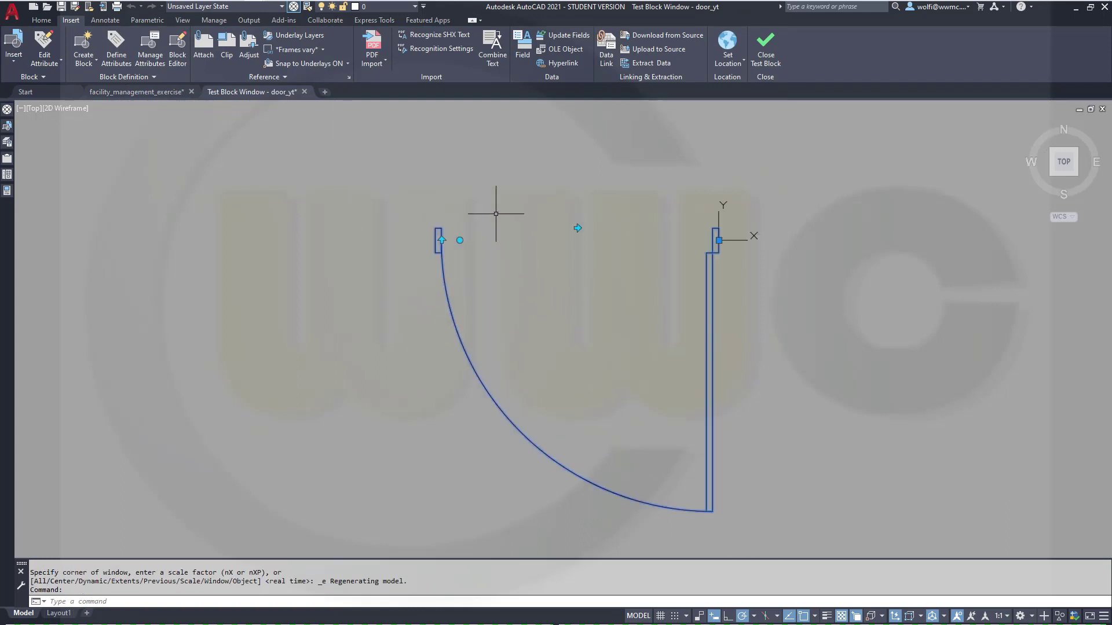
Step: Preview rotating the door in the test window to check its angle increments, without committing an angle
click(459, 239)
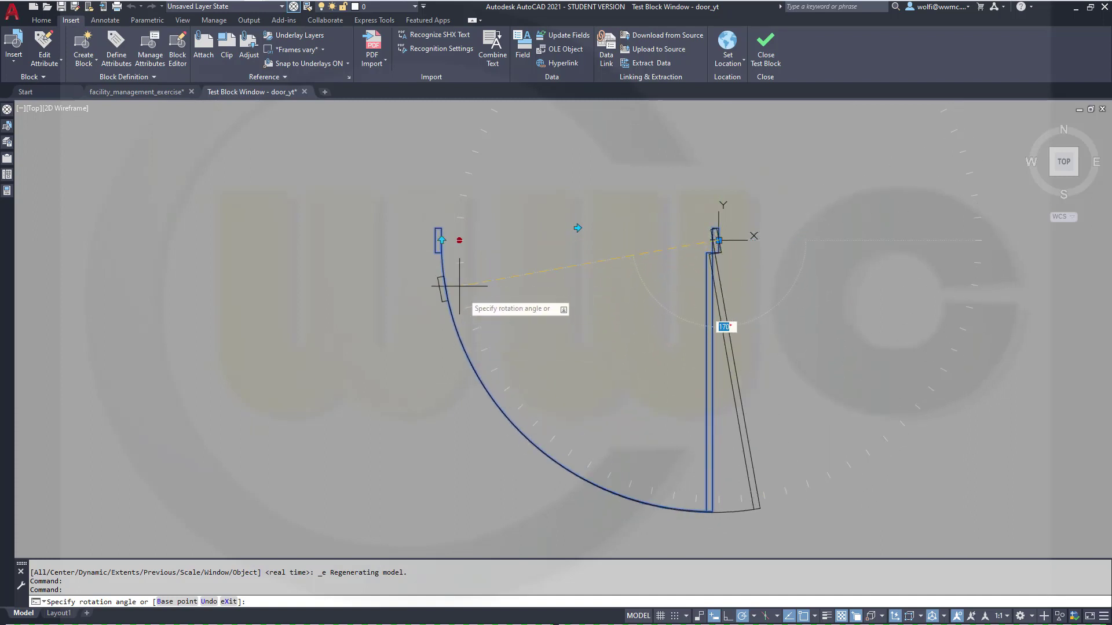
key(Escape)
key(Escape)
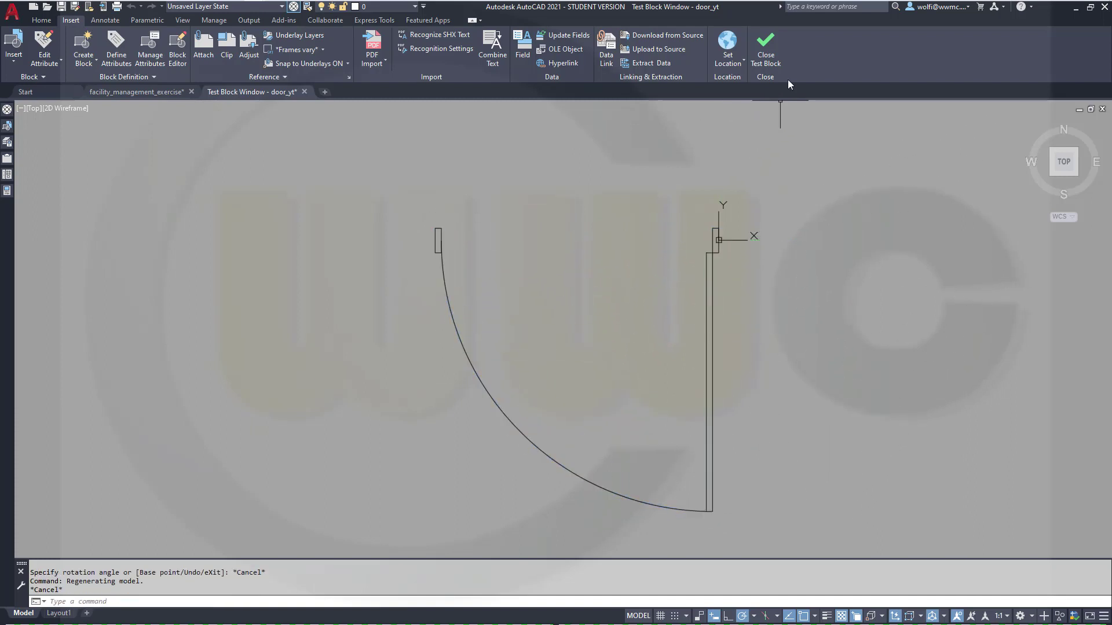
Step: Close the test window, save the door_yt block, and close the block editor with the changes saved
click(771, 58)
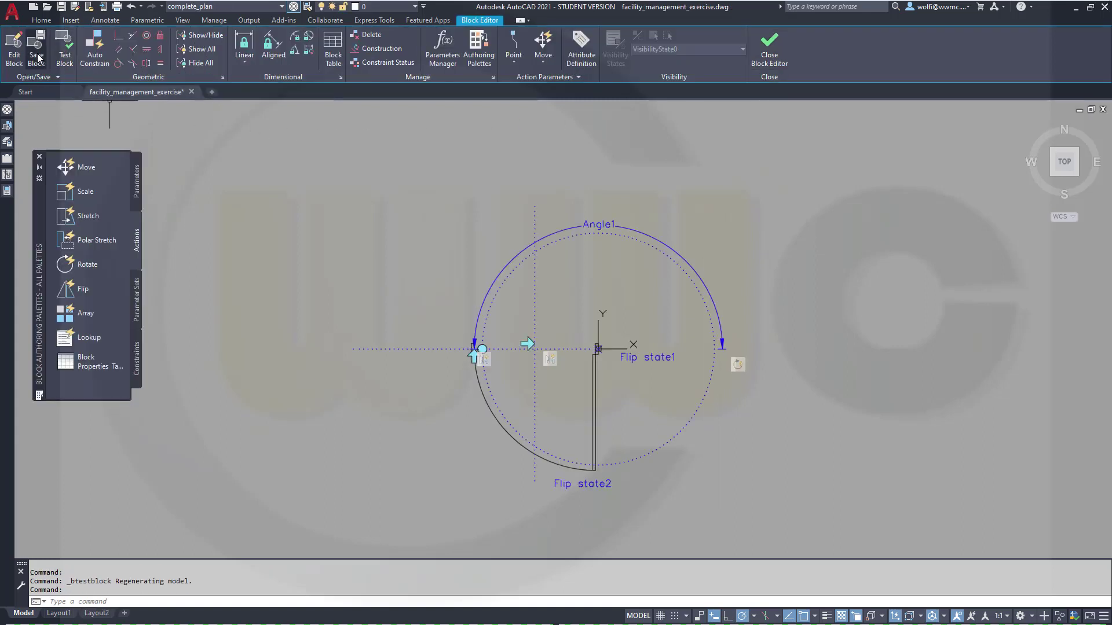
click(36, 58)
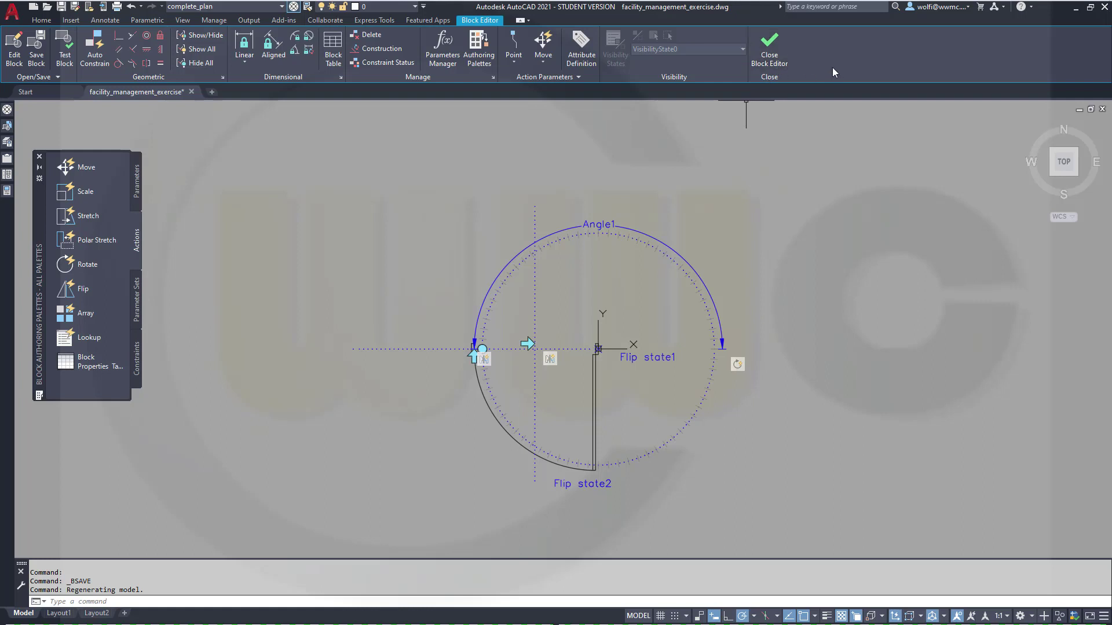
click(772, 58)
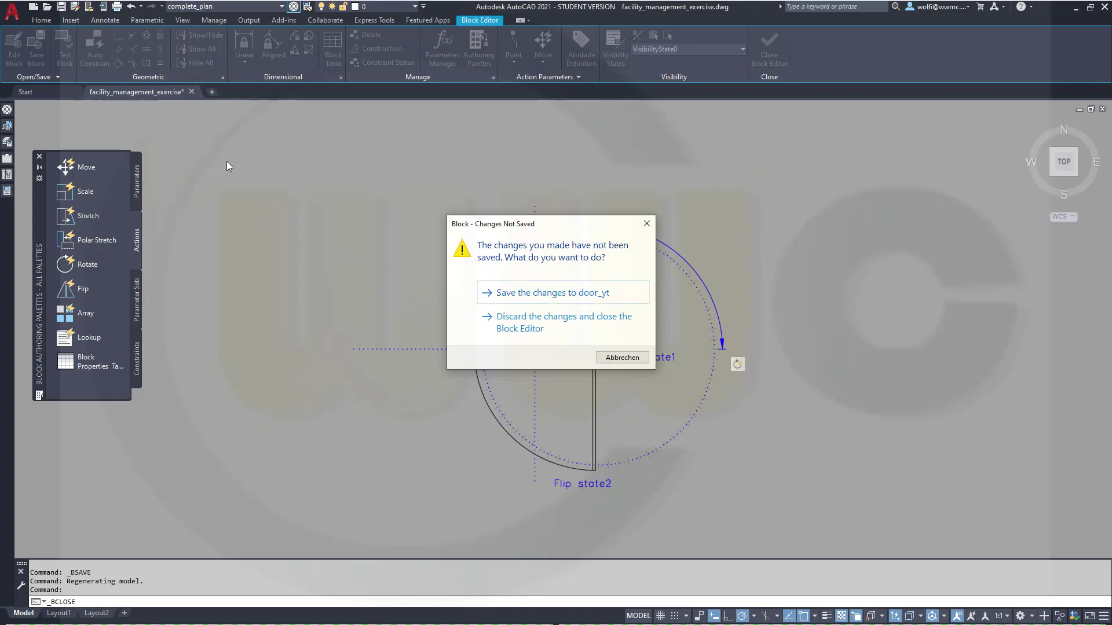
click(521, 294)
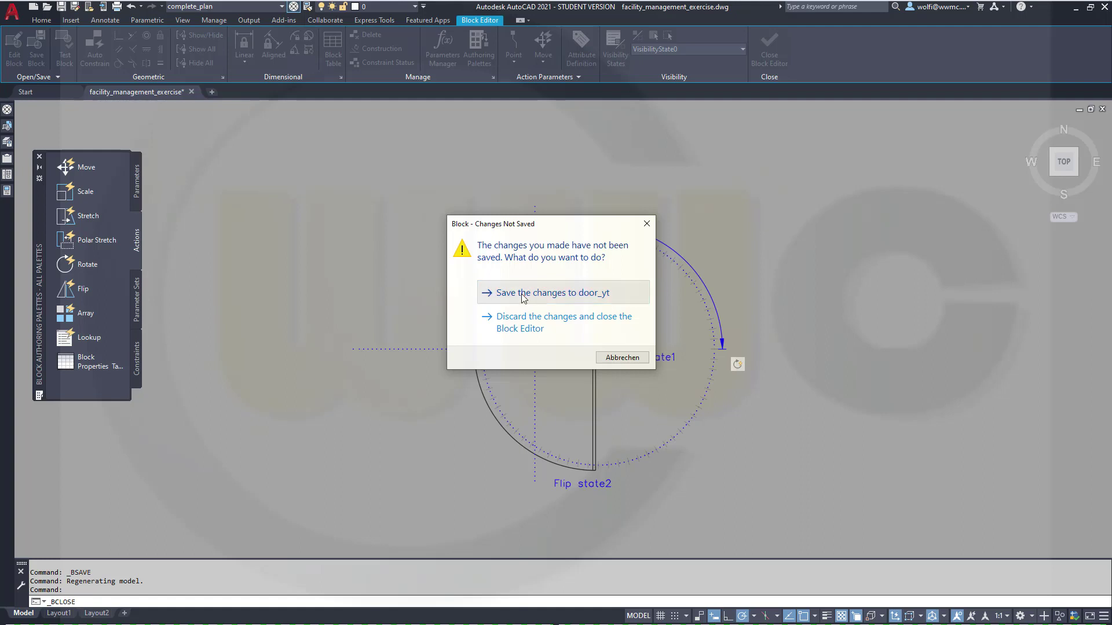
Step: Select the door block in the drawing and test its horizontal and vertical flips, returning it to its original orientation
mouse_move(704, 406)
middle_down()
mouse_move(720, 384)
mouse_move(714, 322)
middle_up()
click(654, 330)
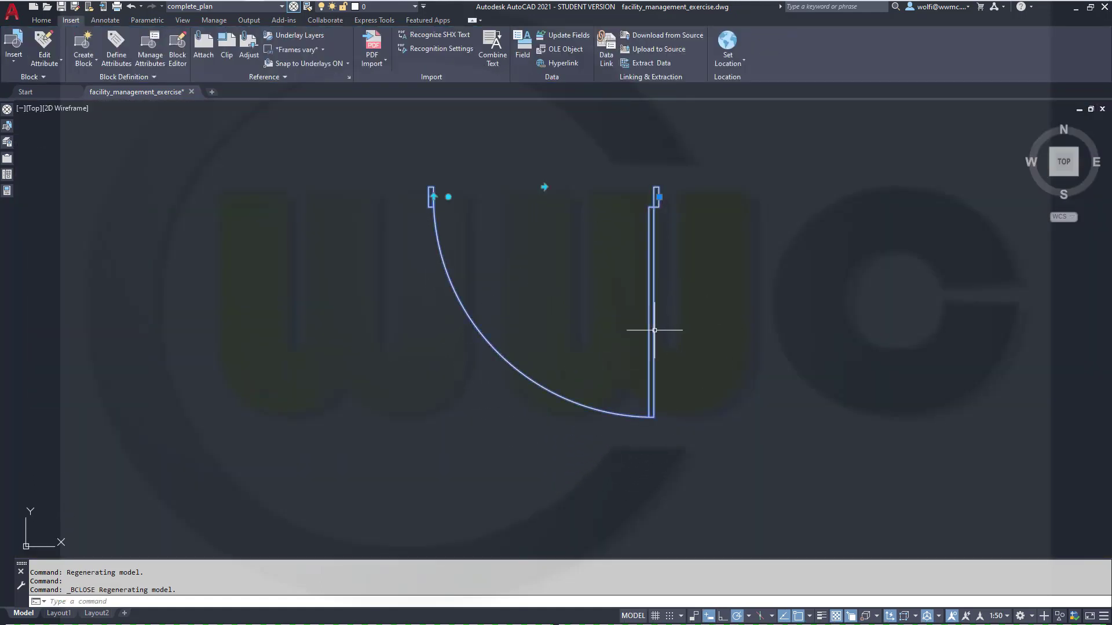
scroll(521, 249, down, 2)
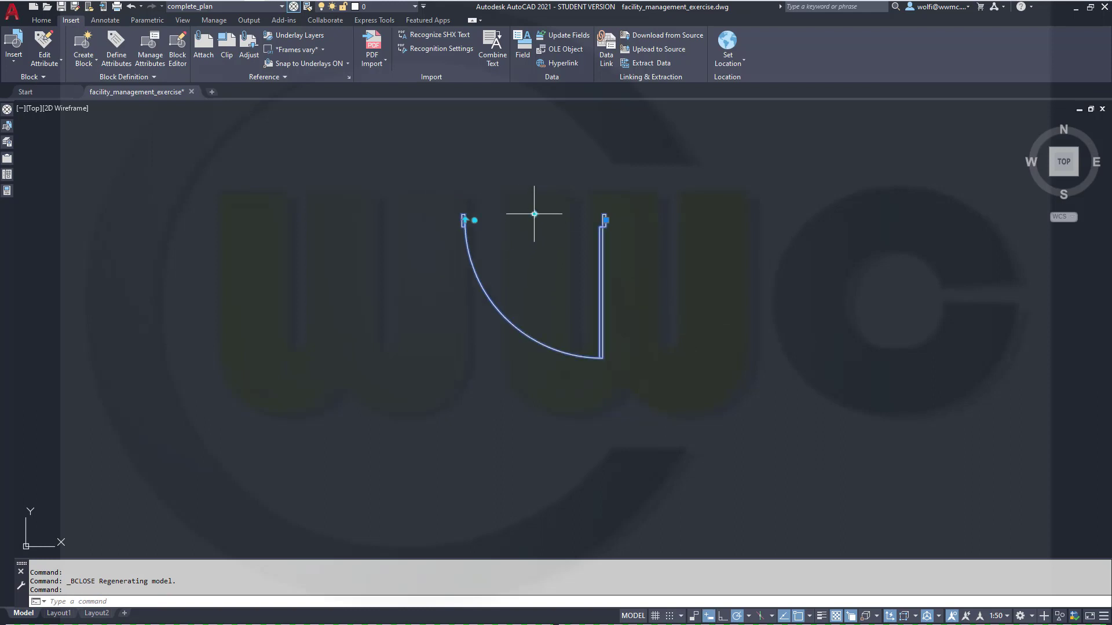
click(534, 214)
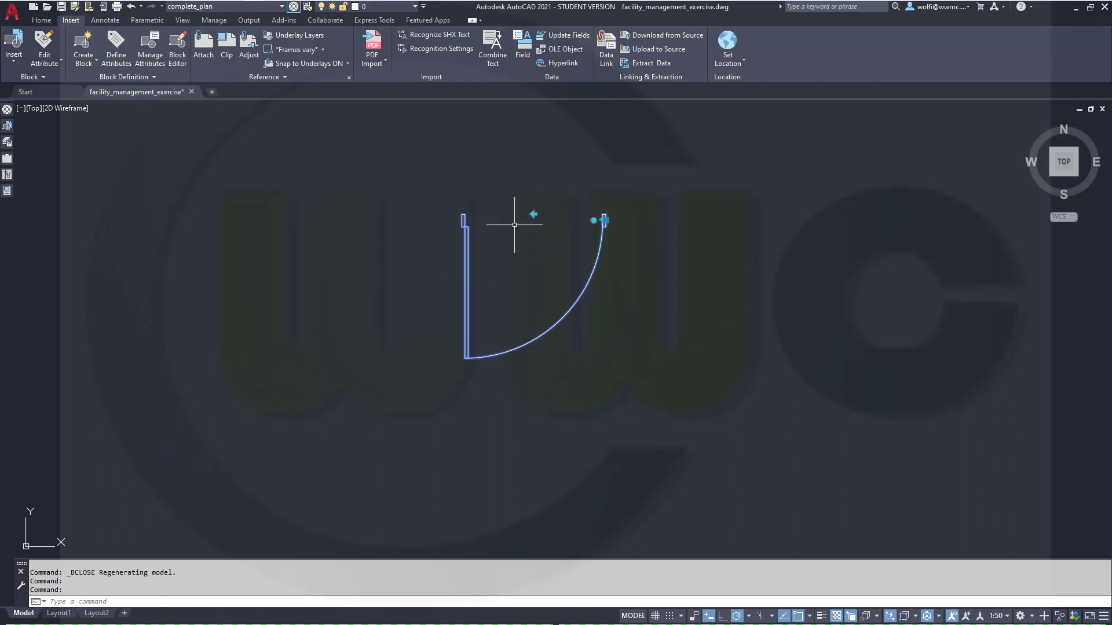
scroll(510, 224, up, 2)
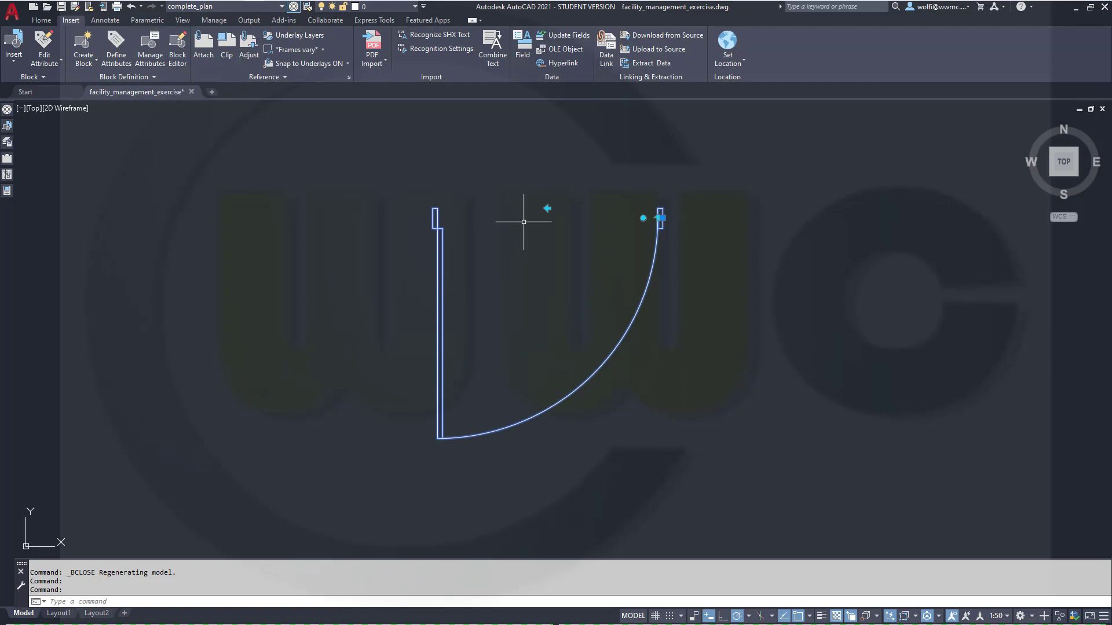
scroll(525, 222, up, 2)
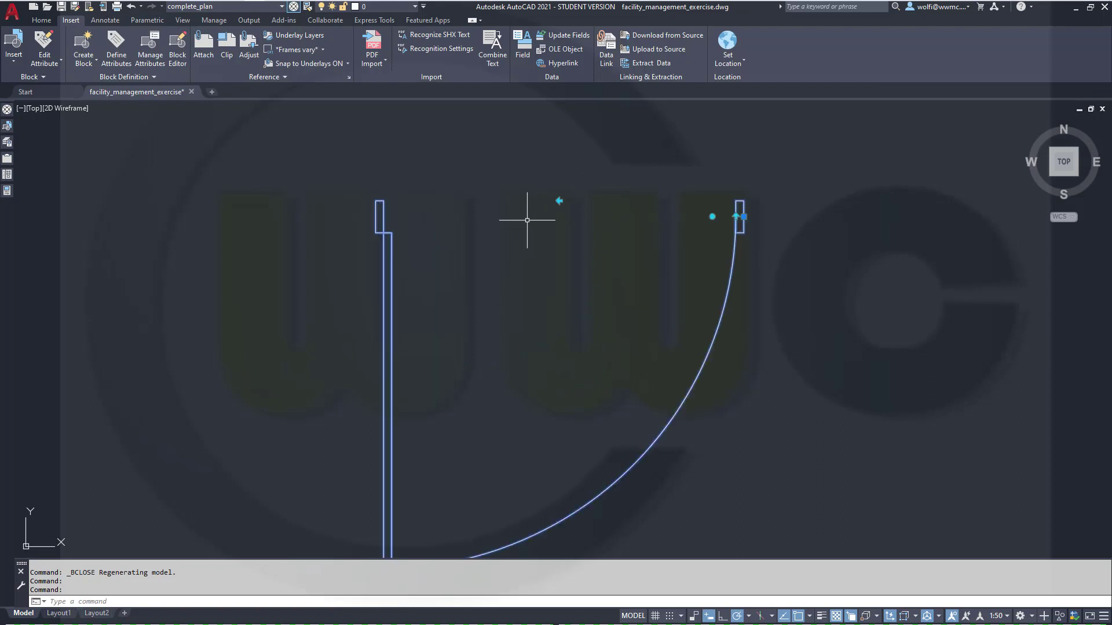
click(735, 217)
click(735, 216)
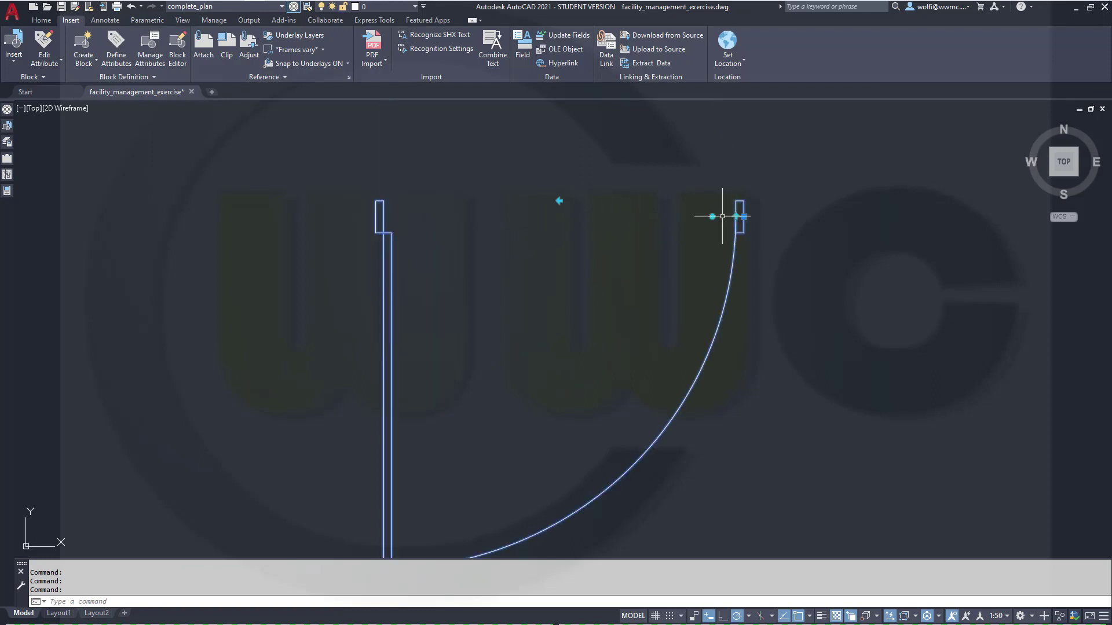
click(559, 201)
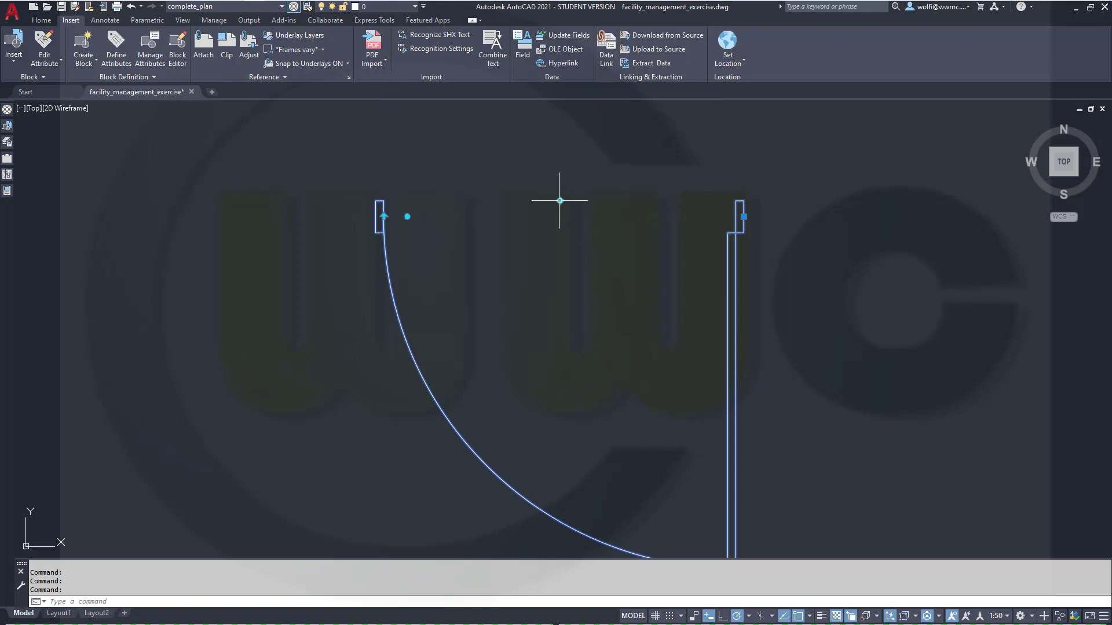
Step: Preview rotating the door block in the drawing, cancel the rotation and deselect the door
click(407, 217)
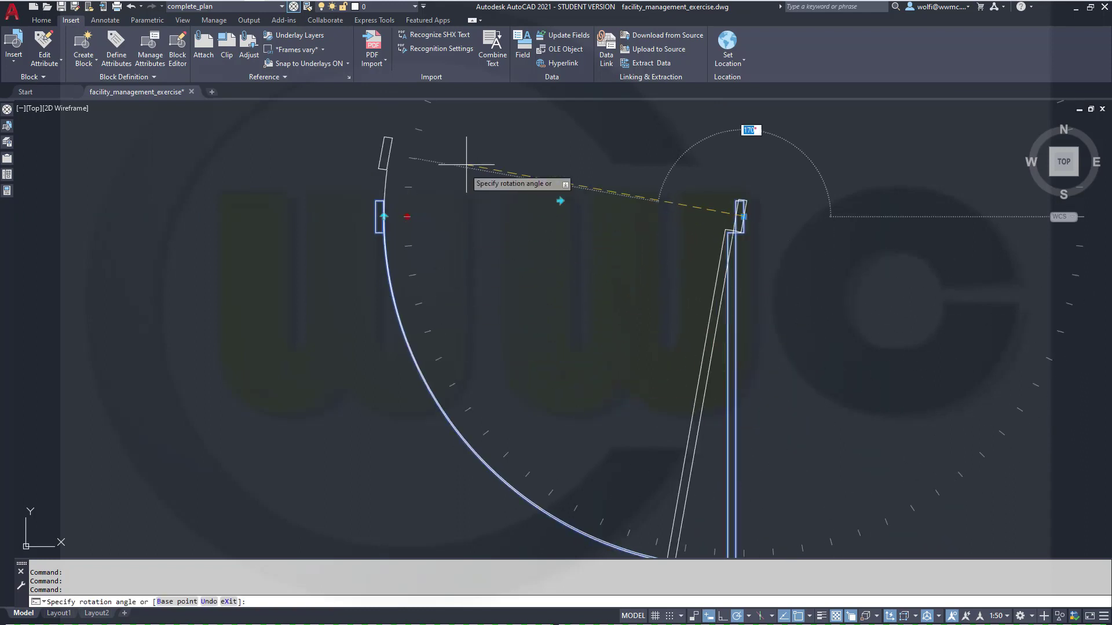
key(Escape)
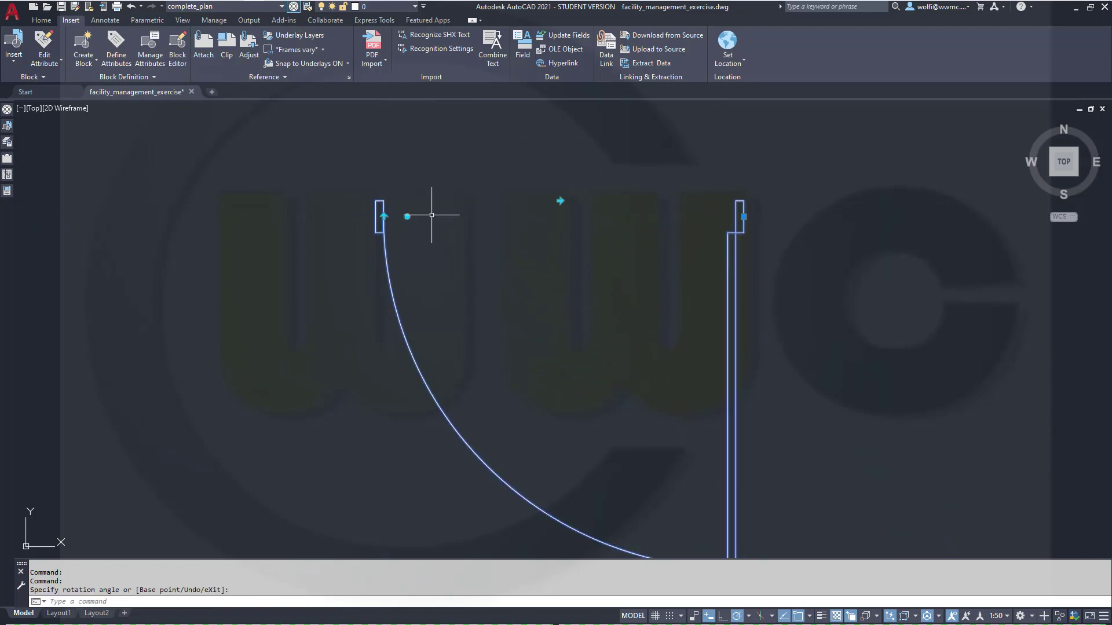
key(Escape)
scroll(519, 264, down, 4)
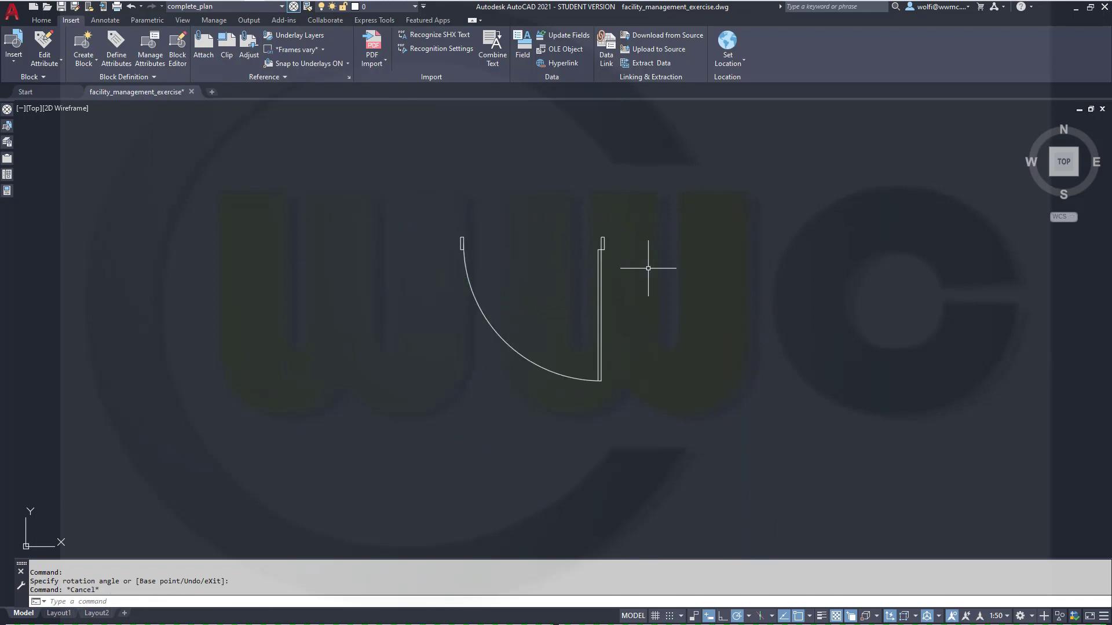